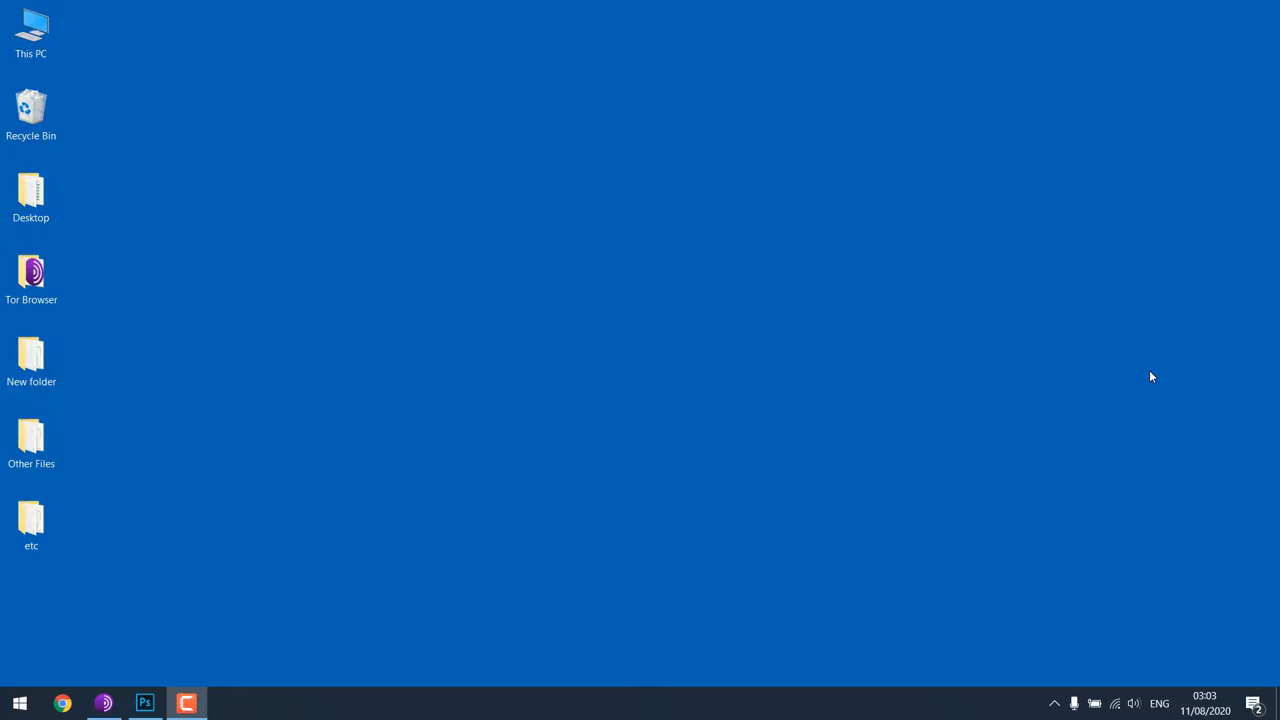
- Load the heyletslearnsomething.com/demo/ page in the browser
{"action": "left_click", "coordinate": [62, 703]}
{"action": "type", "text": "he"}
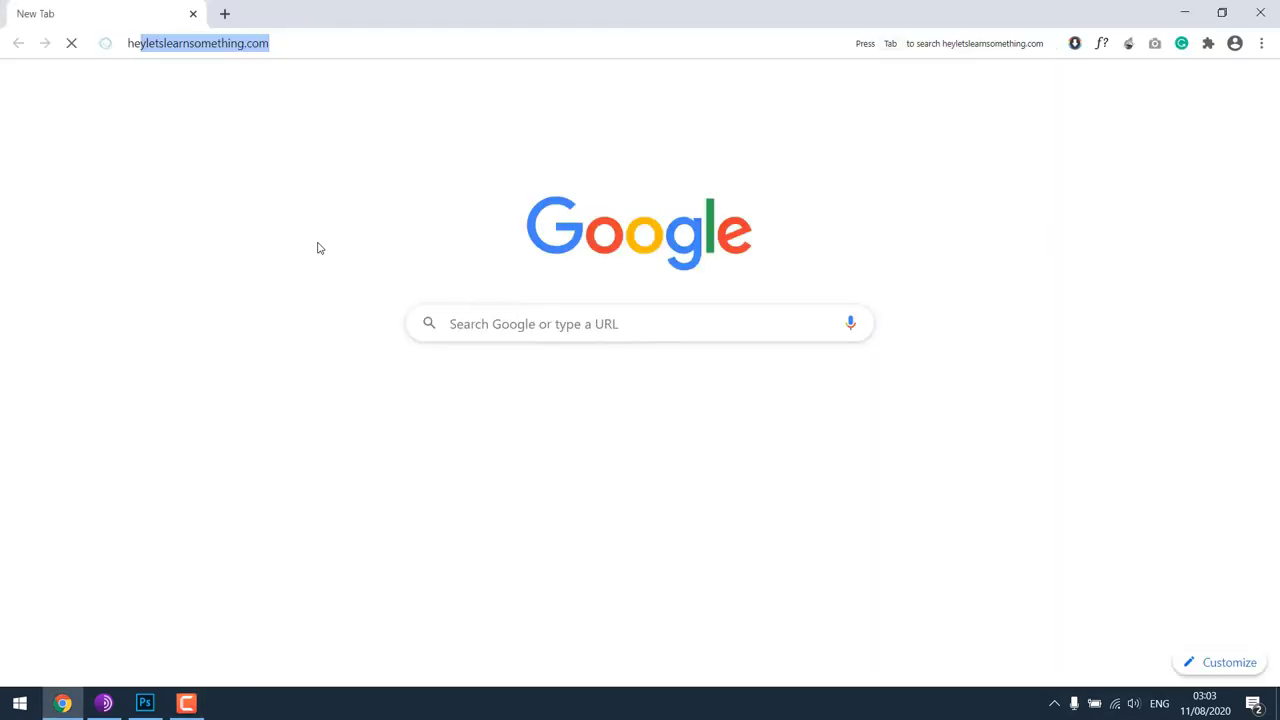
{"action": "key", "text": "Right"}
{"action": "type", "text": "/d"}
{"action": "key", "text": "Return"}
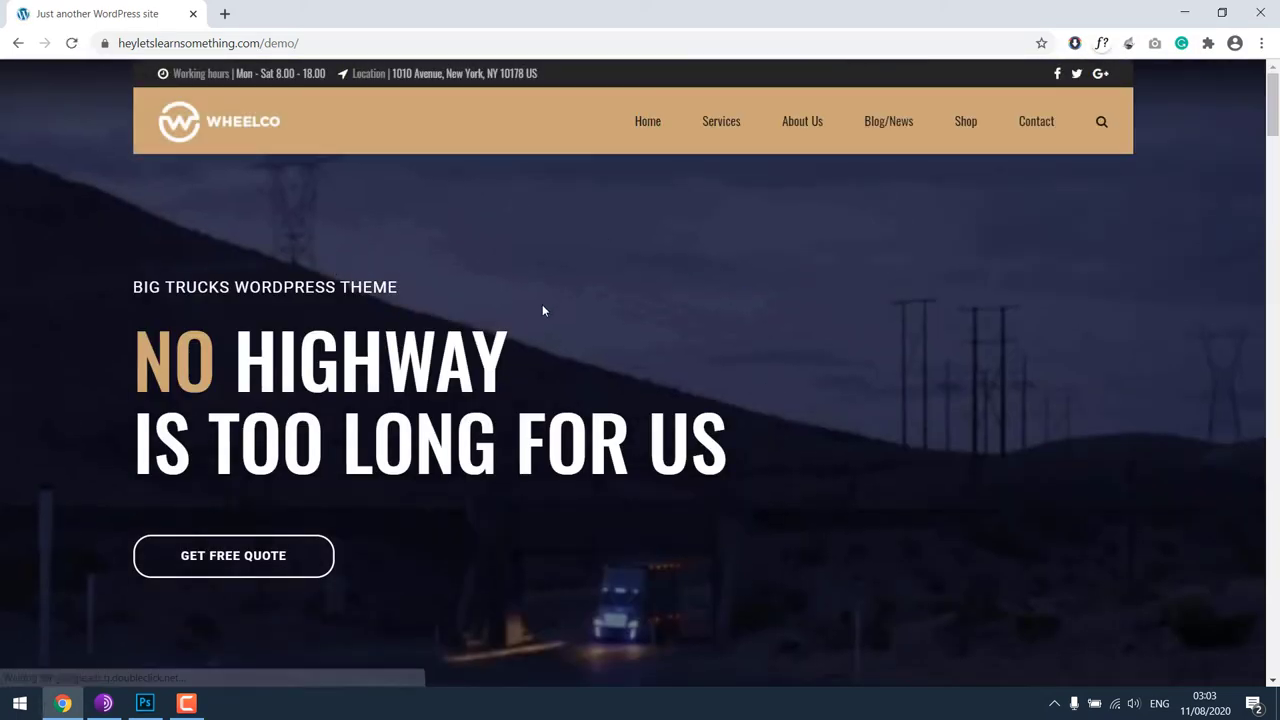
- Paste the demo page URL into gtmetrix.com in a new tab and run the speed test
{"action": "left_click", "coordinate": [226, 15]}
{"action": "type", "text": "gt"}
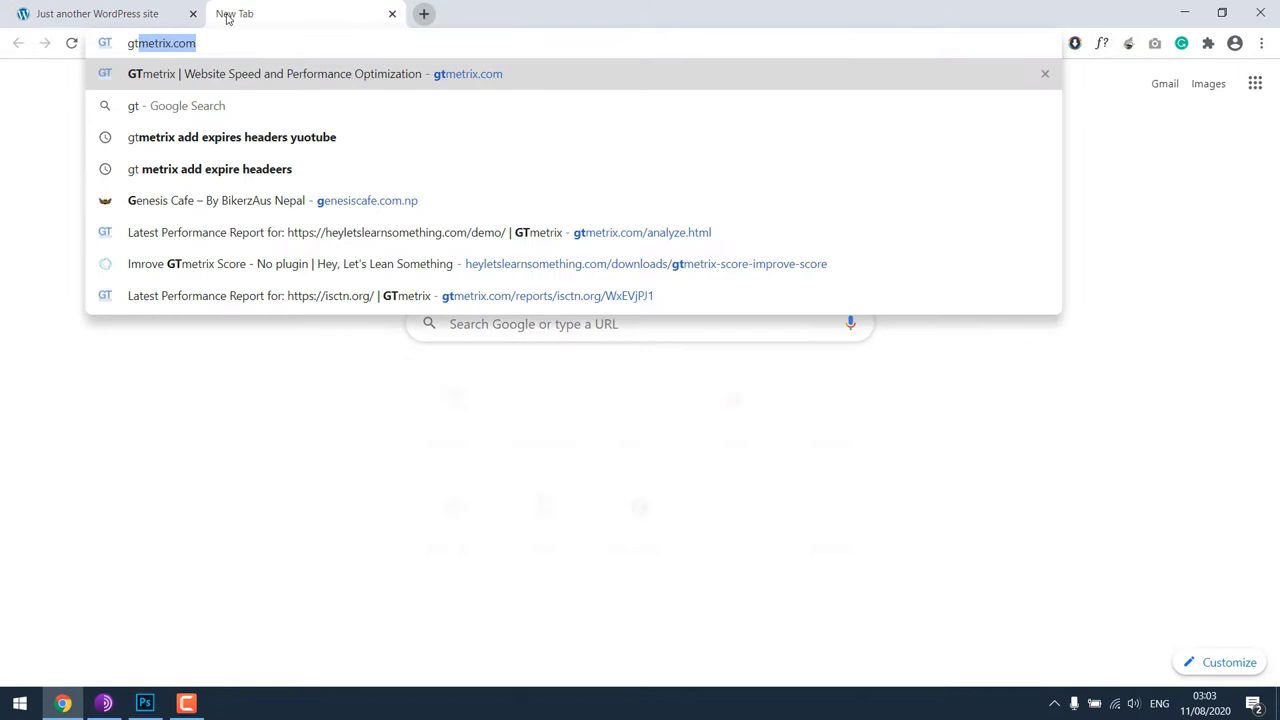
{"action": "key", "text": "Return"}
{"action": "left_click", "coordinate": [130, 14]}
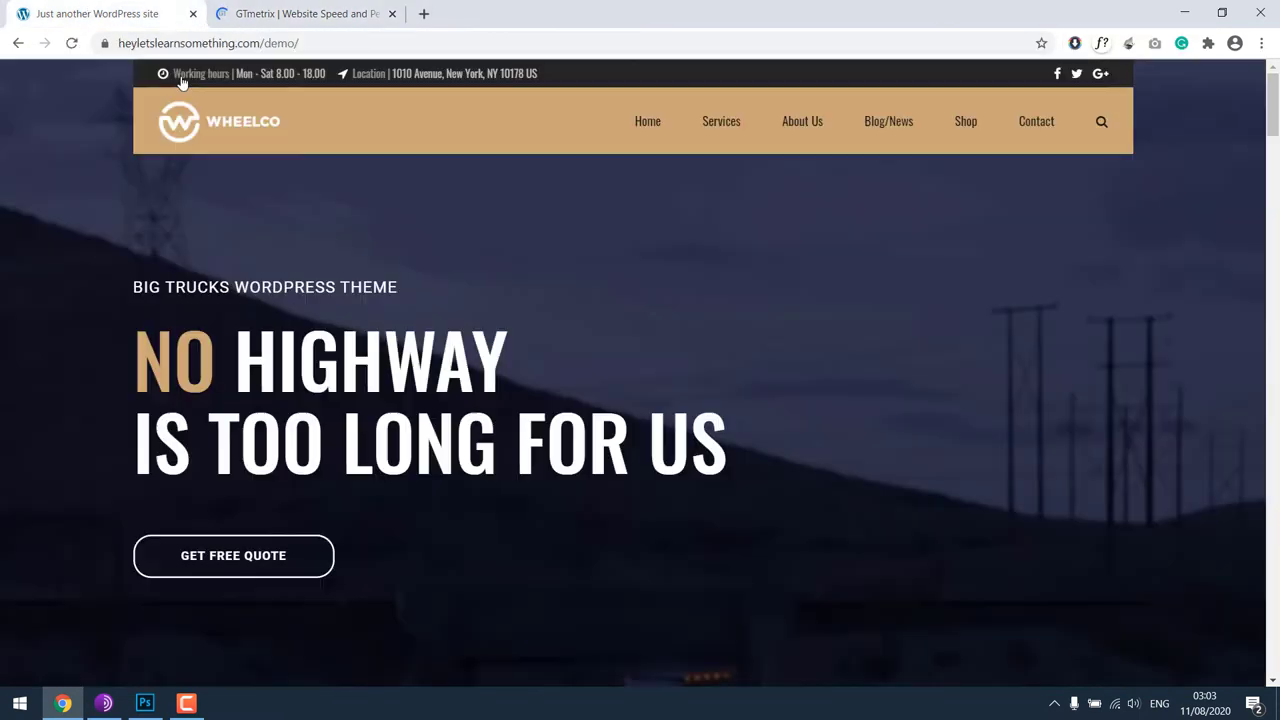
{"action": "left_click", "coordinate": [230, 43]}
{"action": "key", "text": "ctrl+c"}
{"action": "left_click", "coordinate": [292, 14]}
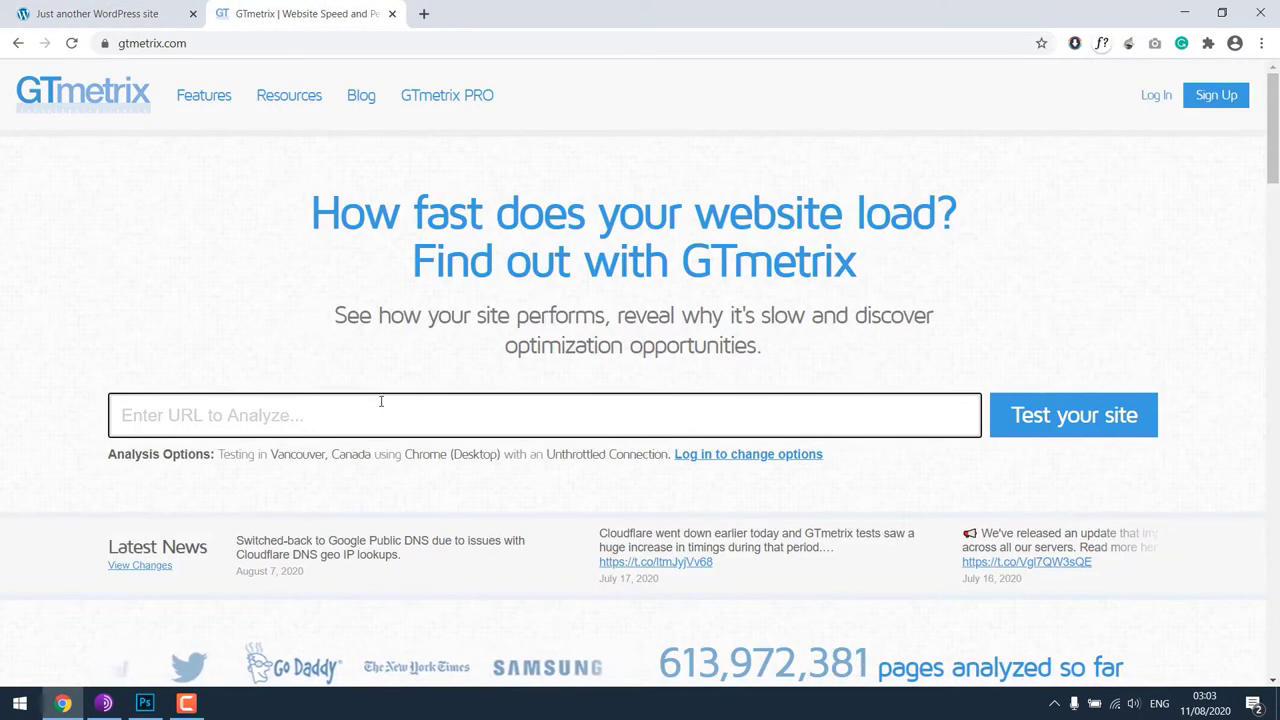
{"action": "left_click", "coordinate": [380, 403]}
{"action": "key", "text": "ctrl+v"}
{"action": "left_click", "coordinate": [1037, 437]}
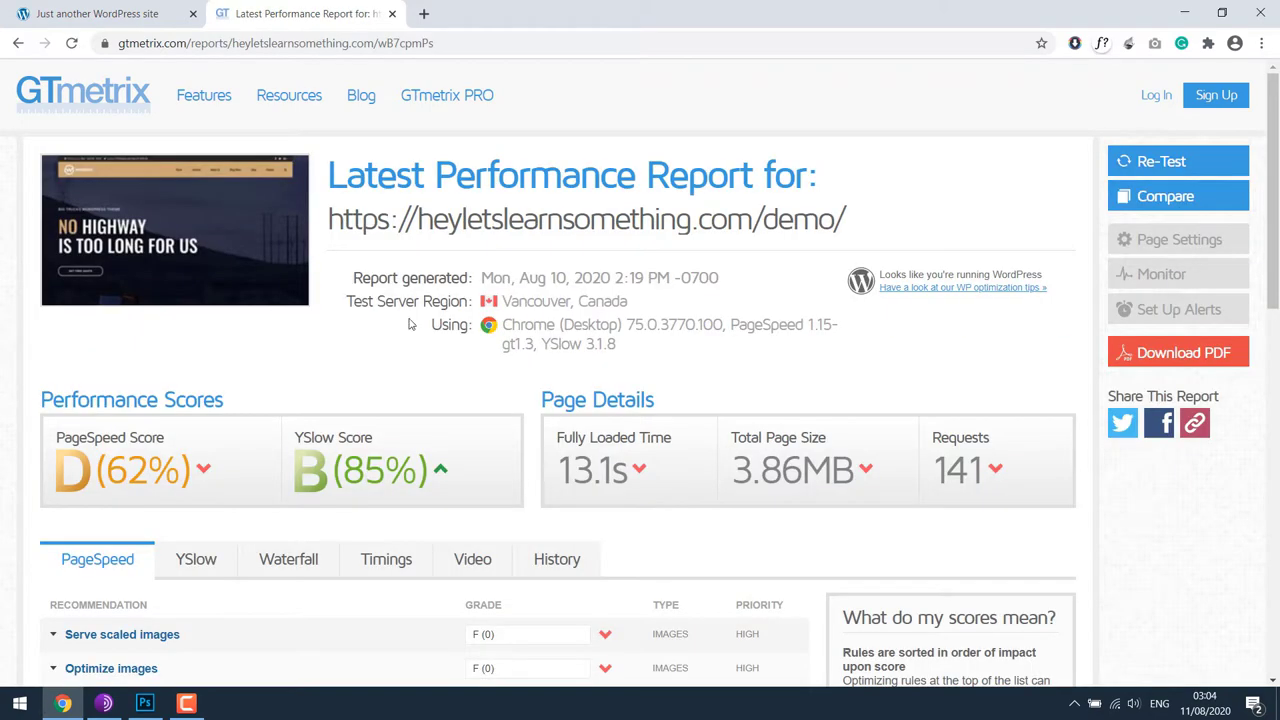
- Expand the grade-F Serve scaled images recommendation listing six oversized images (331.2KiB savings)
{"action": "scroll", "coordinate": [410, 324], "scroll_direction": "down", "scroll_amount": 4}
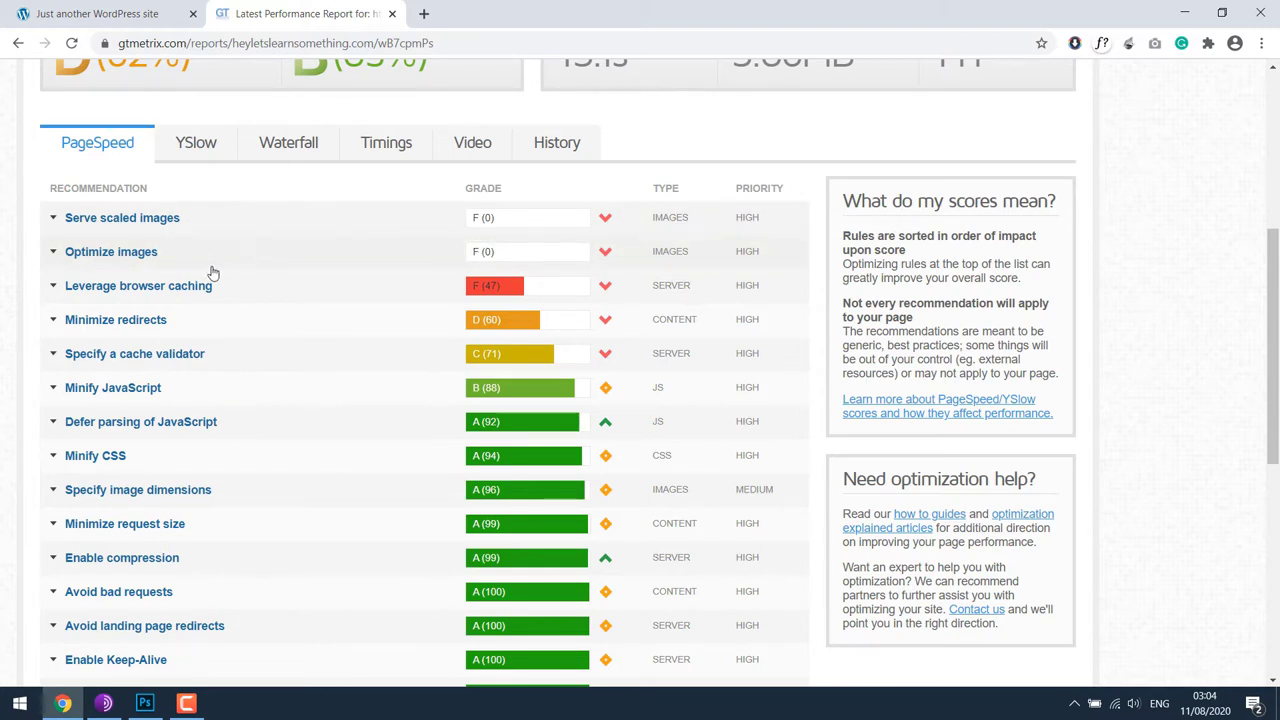
{"action": "left_click", "coordinate": [146, 217]}
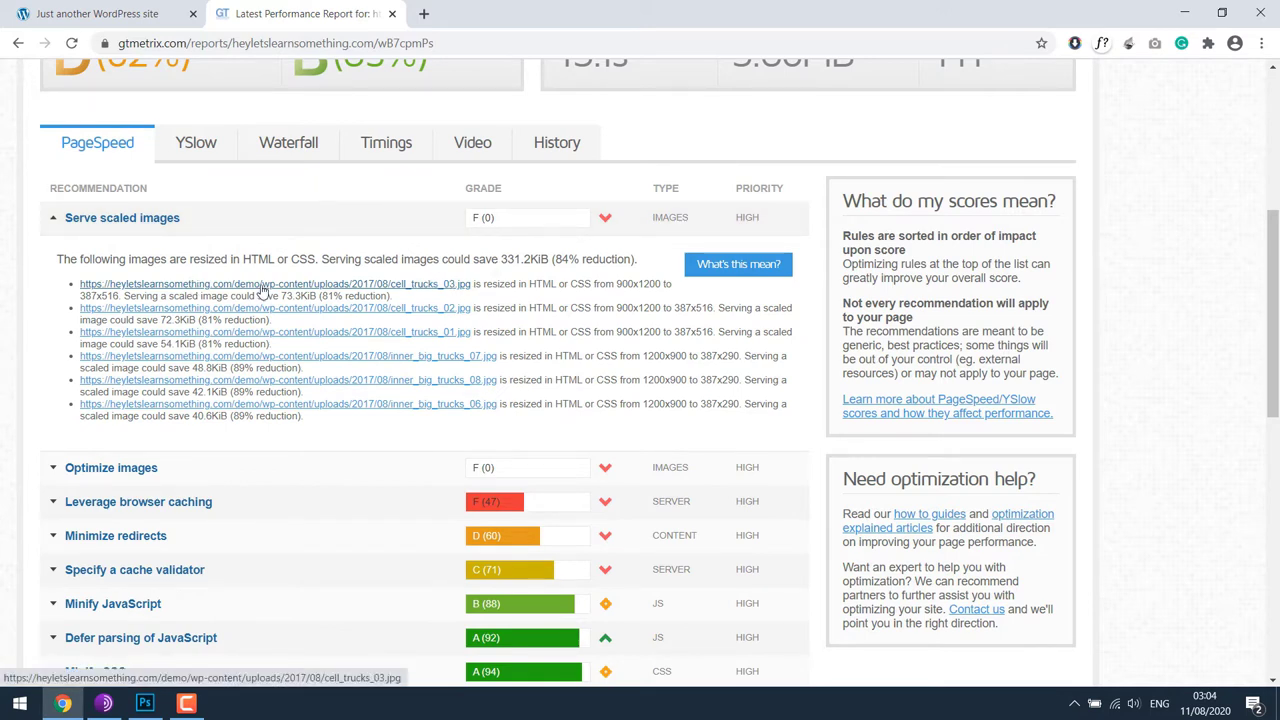
- View cell_trucks_03.jpg at full size and compare it with the home page's Concrete mixer card
{"action": "left_click", "coordinate": [352, 285]}
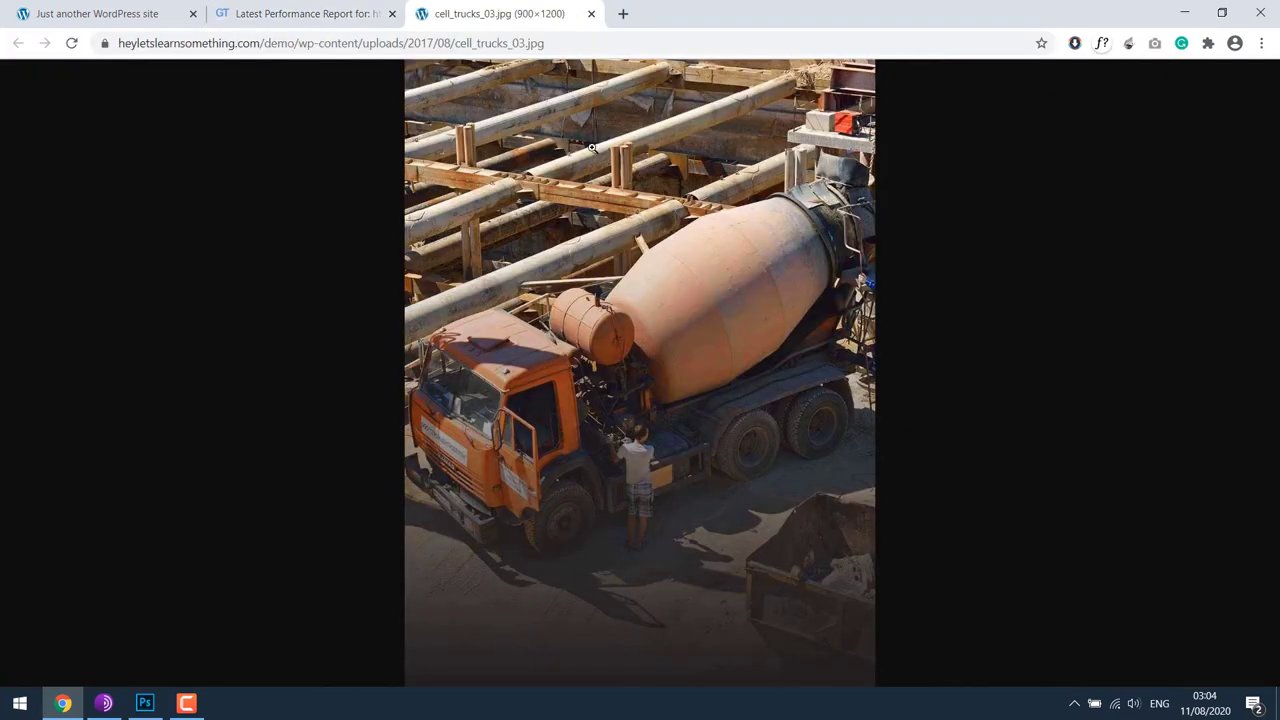
{"action": "left_click", "coordinate": [592, 148]}
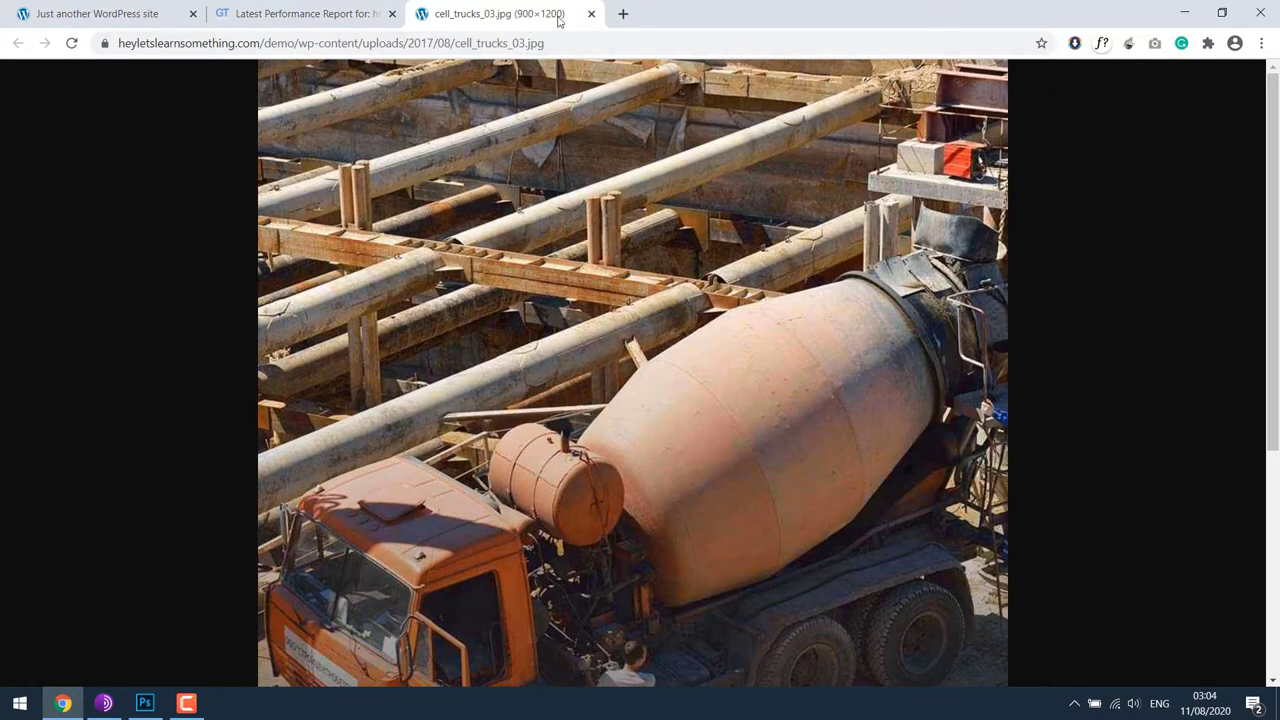
{"action": "left_click", "coordinate": [126, 10]}
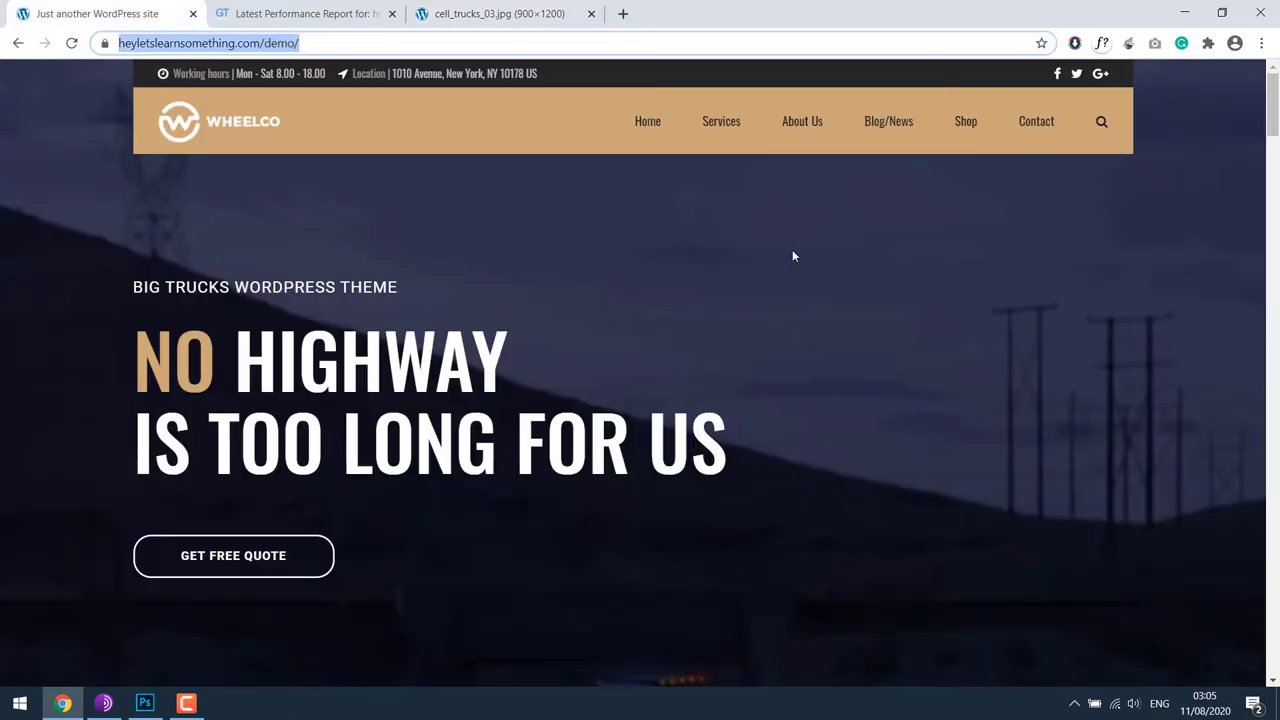
{"action": "scroll", "coordinate": [917, 263], "scroll_direction": "down", "scroll_amount": 10}
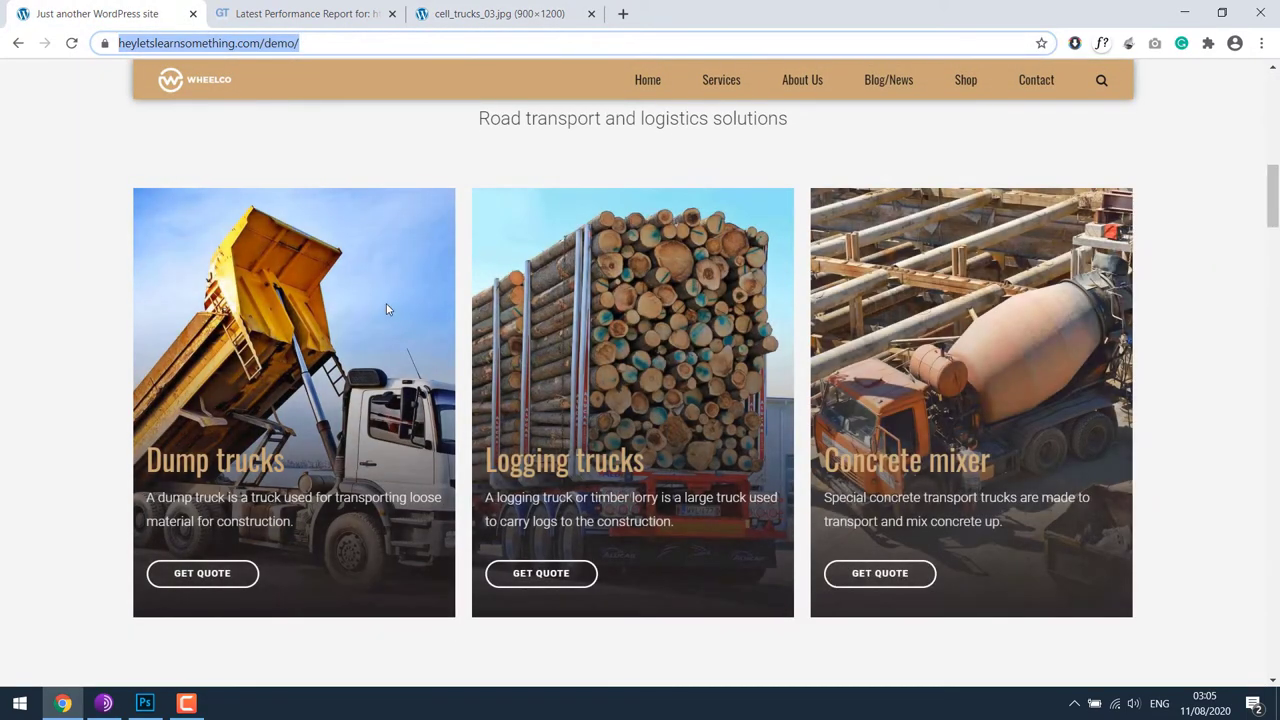
{"action": "left_click", "coordinate": [575, 10]}
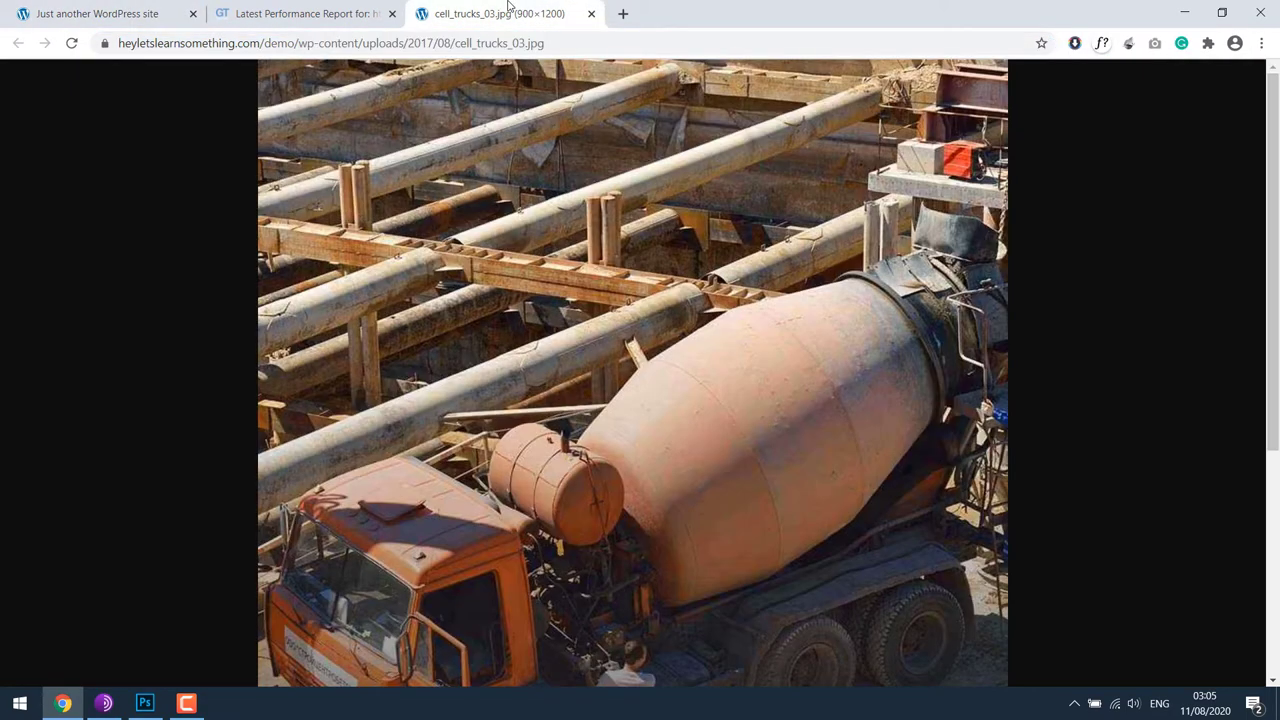
{"action": "left_click", "coordinate": [94, 10]}
- Back in the GTmetrix report, note the image's 900x1200 original size
{"action": "left_click", "coordinate": [271, 10]}
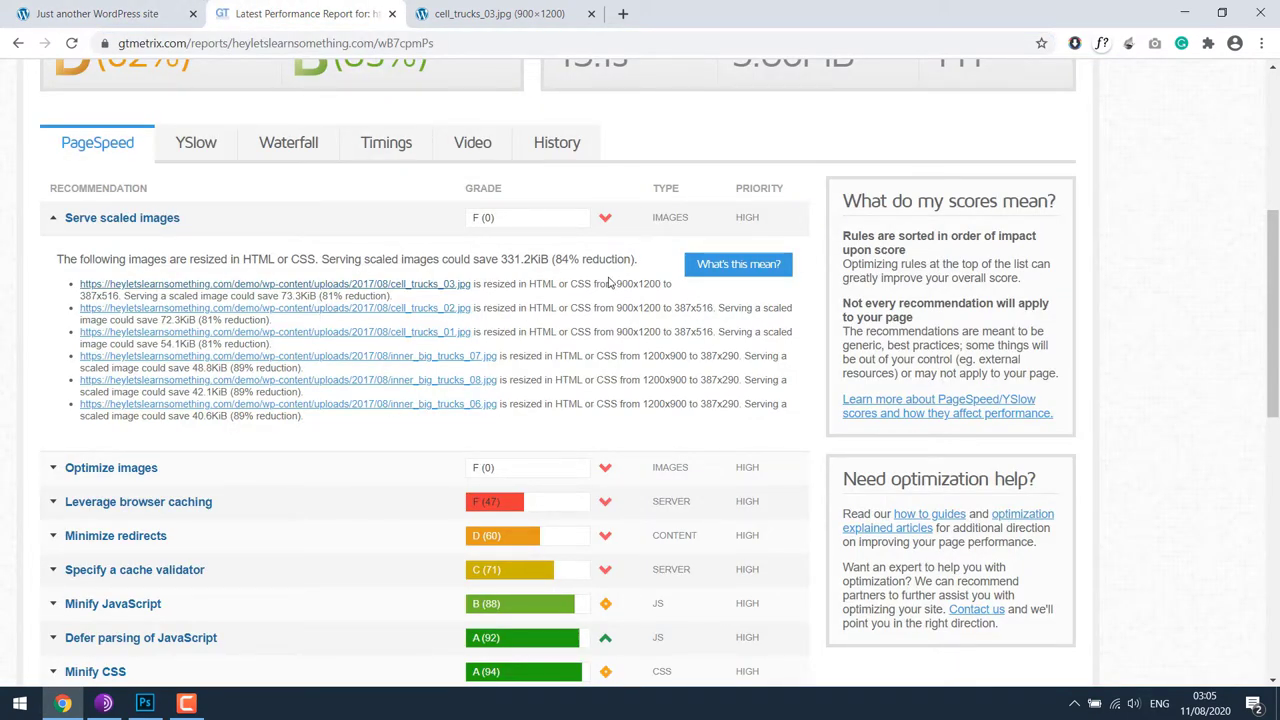
{"action": "left_click_drag", "start_coordinate": [636, 286], "coordinate": [660, 284]}
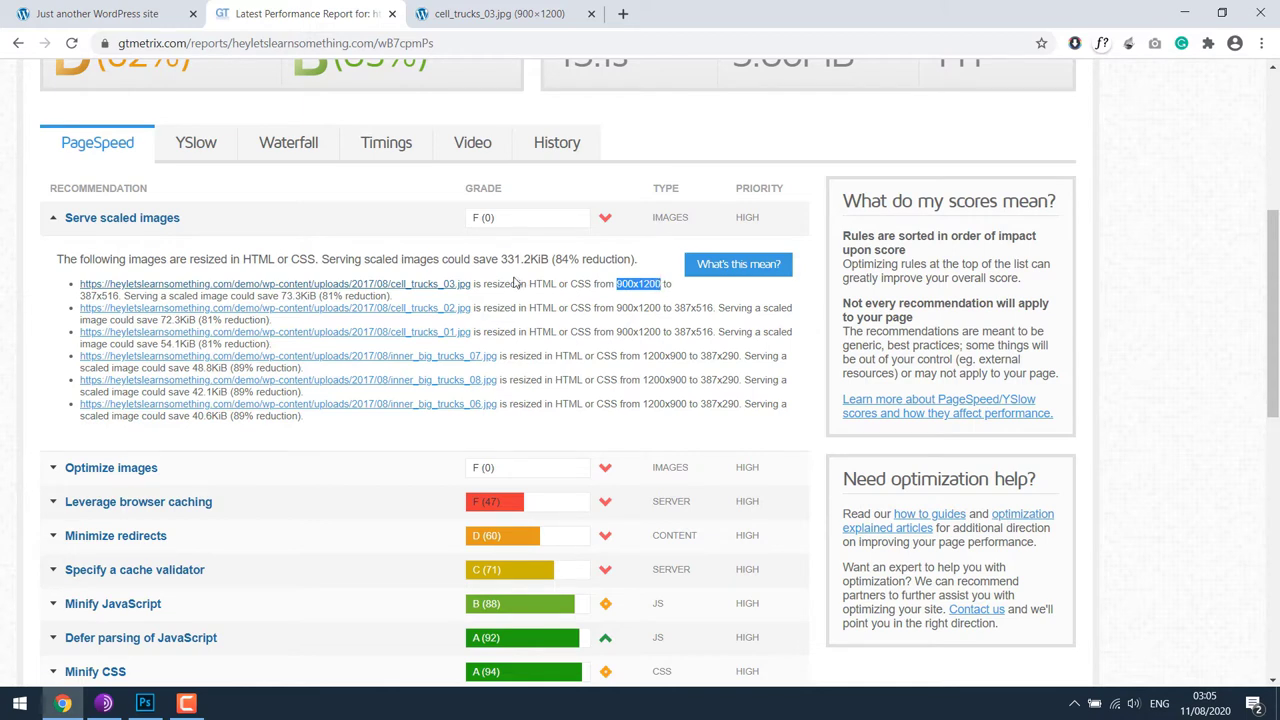
{"action": "left_click", "coordinate": [83, 296]}
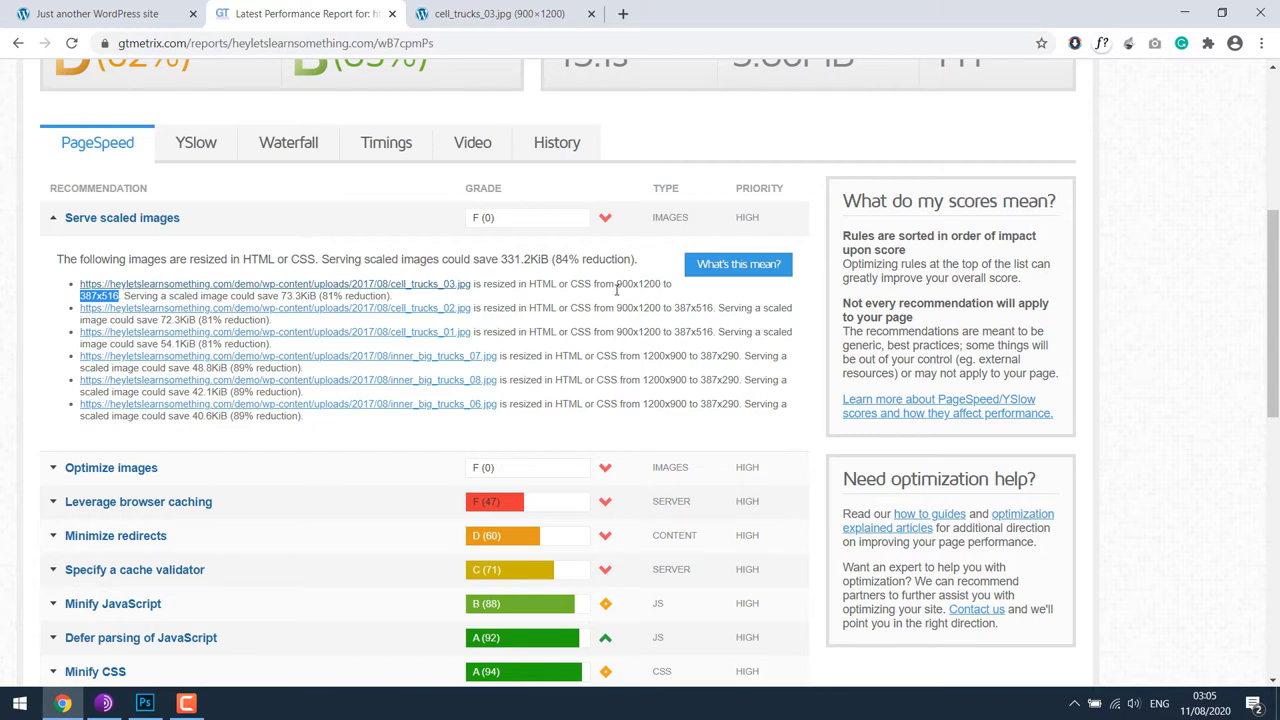
{"action": "left_click", "coordinate": [618, 292]}
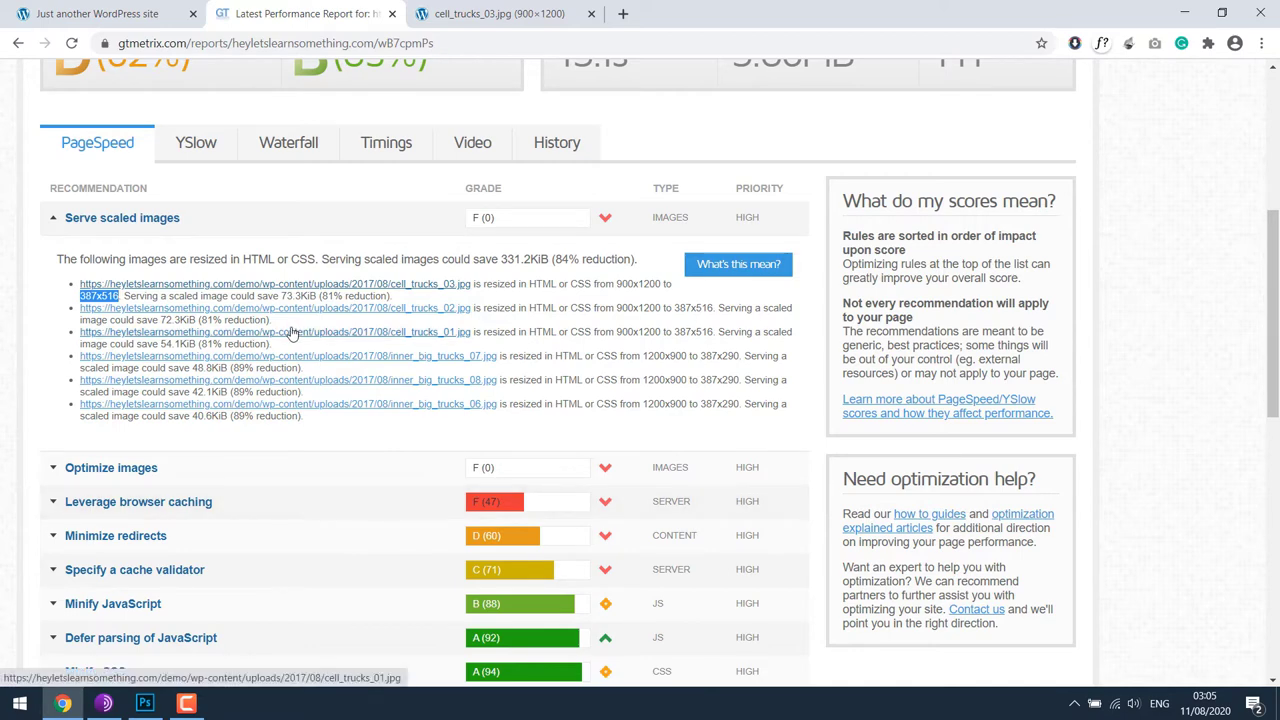
{"action": "left_click", "coordinate": [5, 710]}
- Launch Calculator and double 387 and 516 to get 774 and 1,032
{"action": "type", "text": "calculator"}
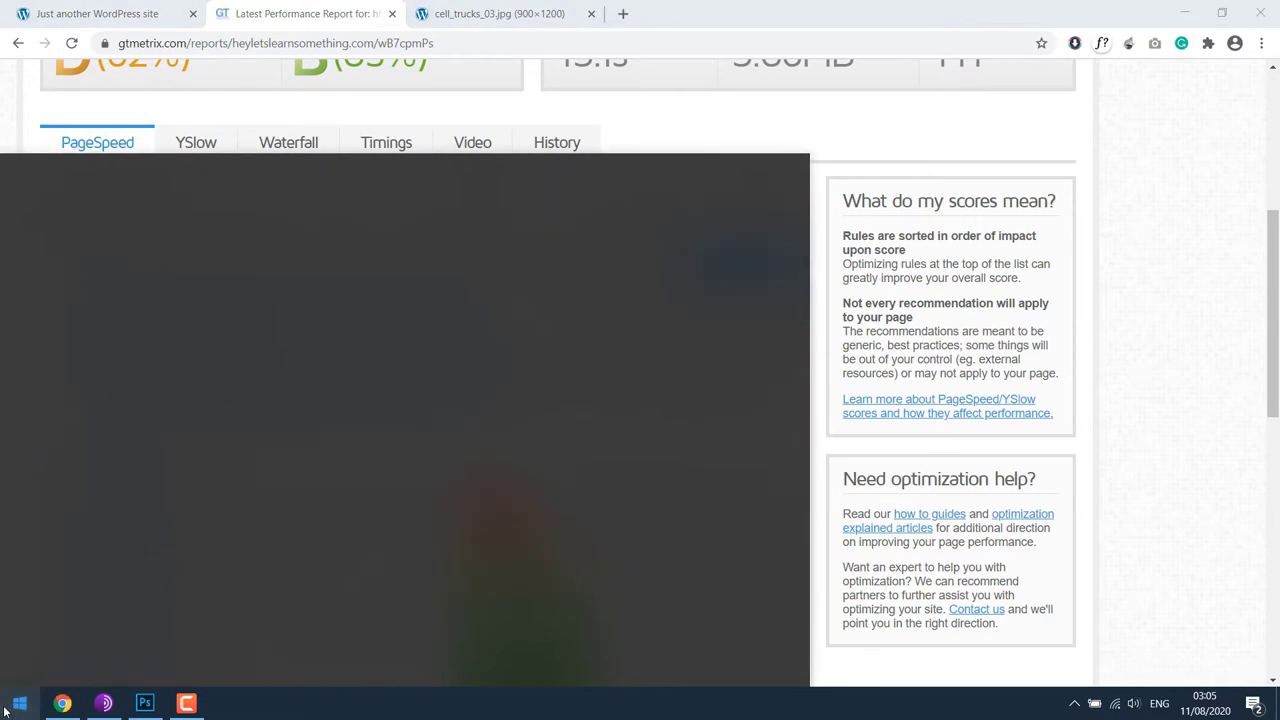
{"action": "key", "text": "Return"}
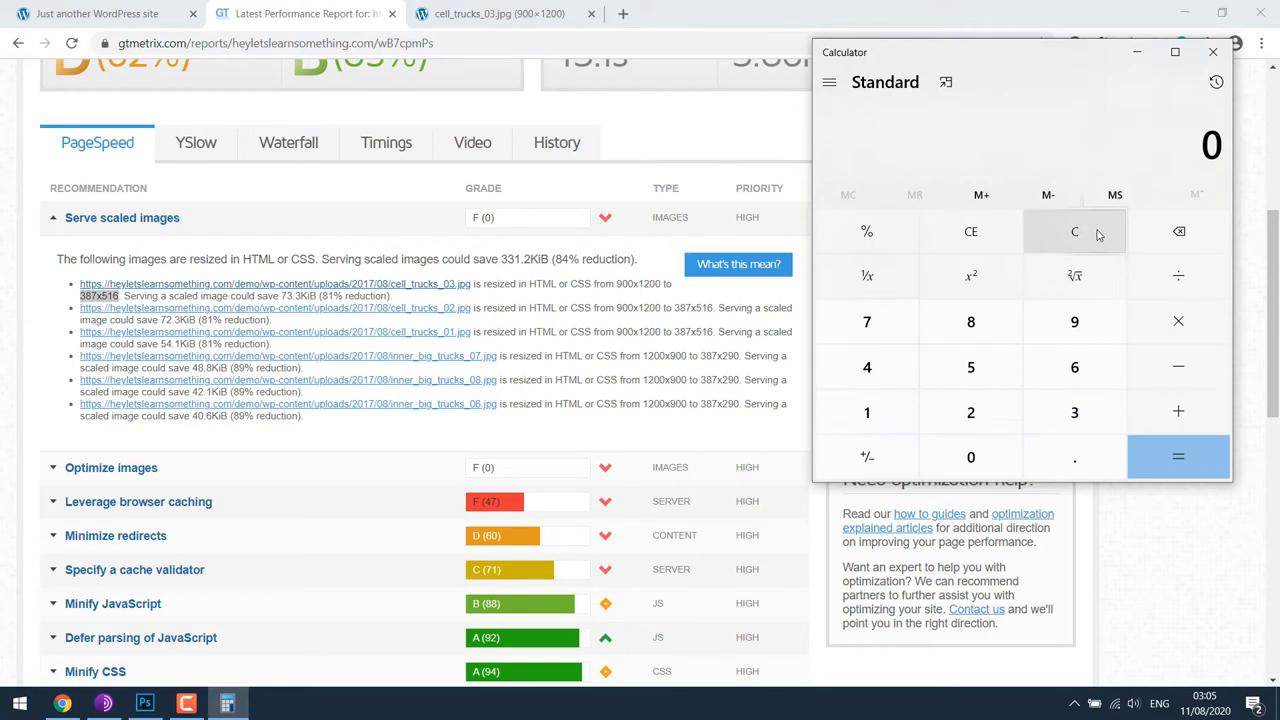
{"action": "type", "text": "387*"}
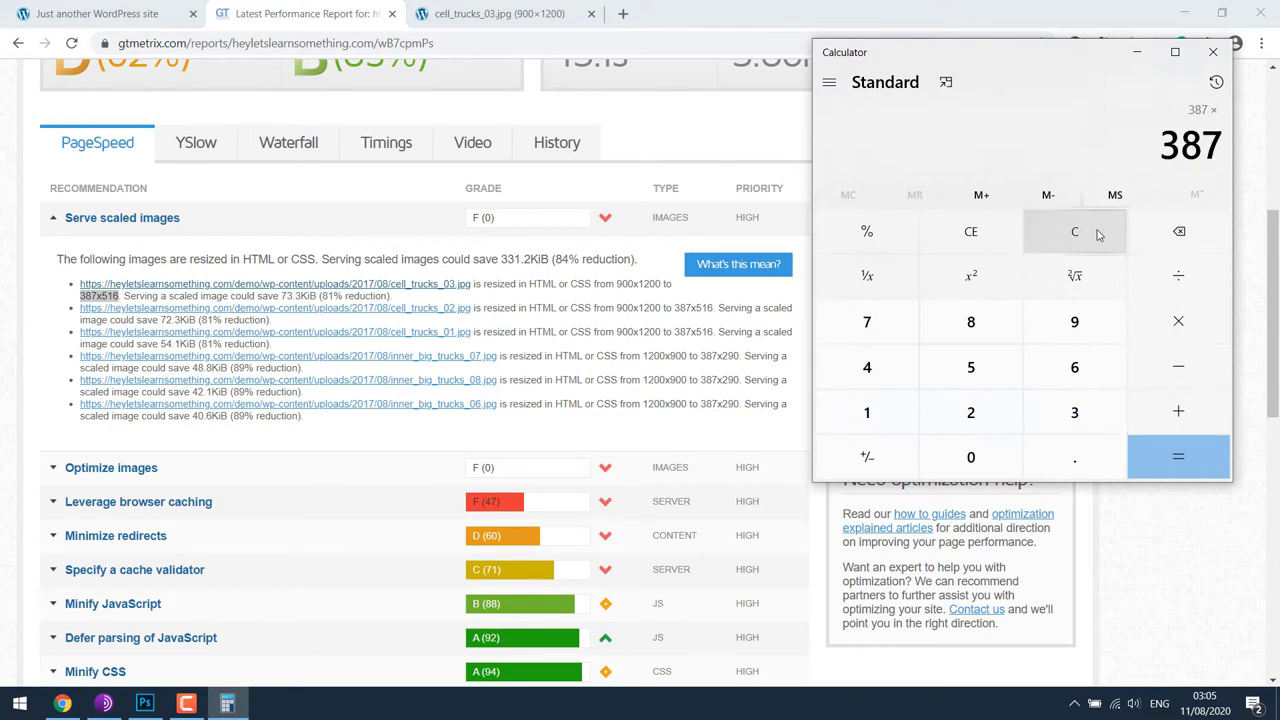
{"action": "type", "text": "2"}
{"action": "key", "text": "Return"}
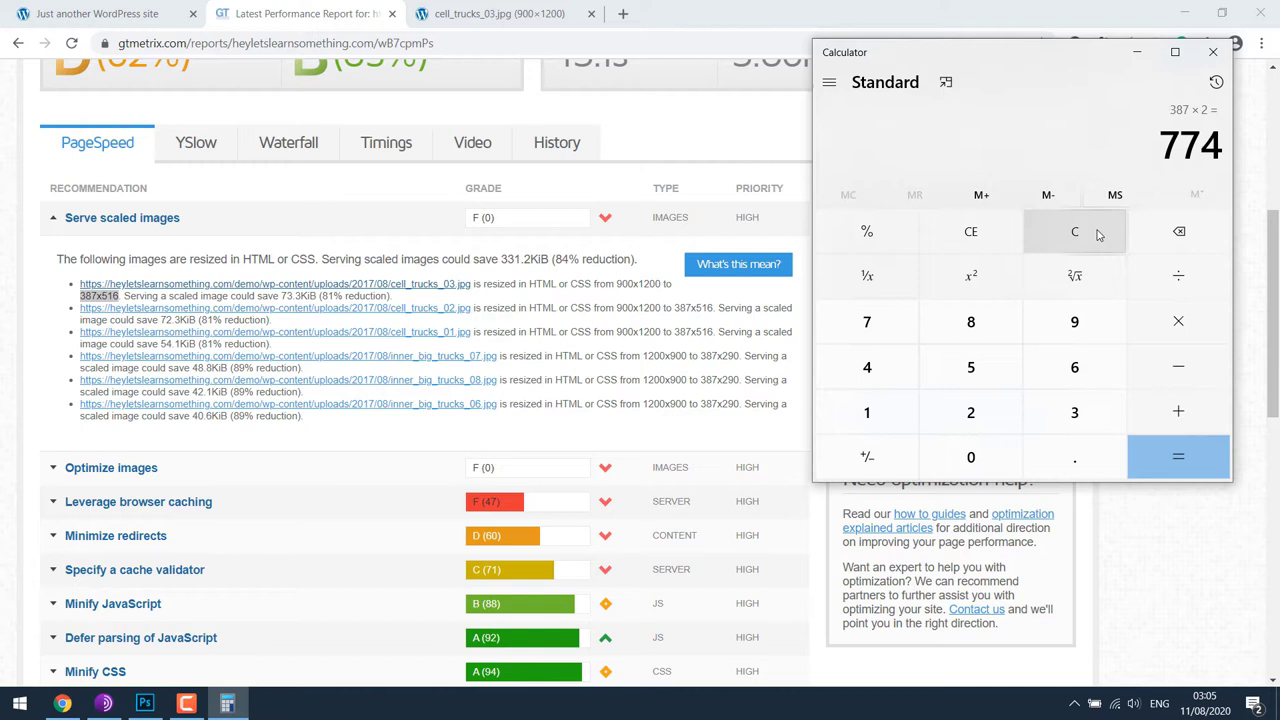
{"action": "left_click", "coordinate": [1097, 234]}
{"action": "type", "text": "516"}
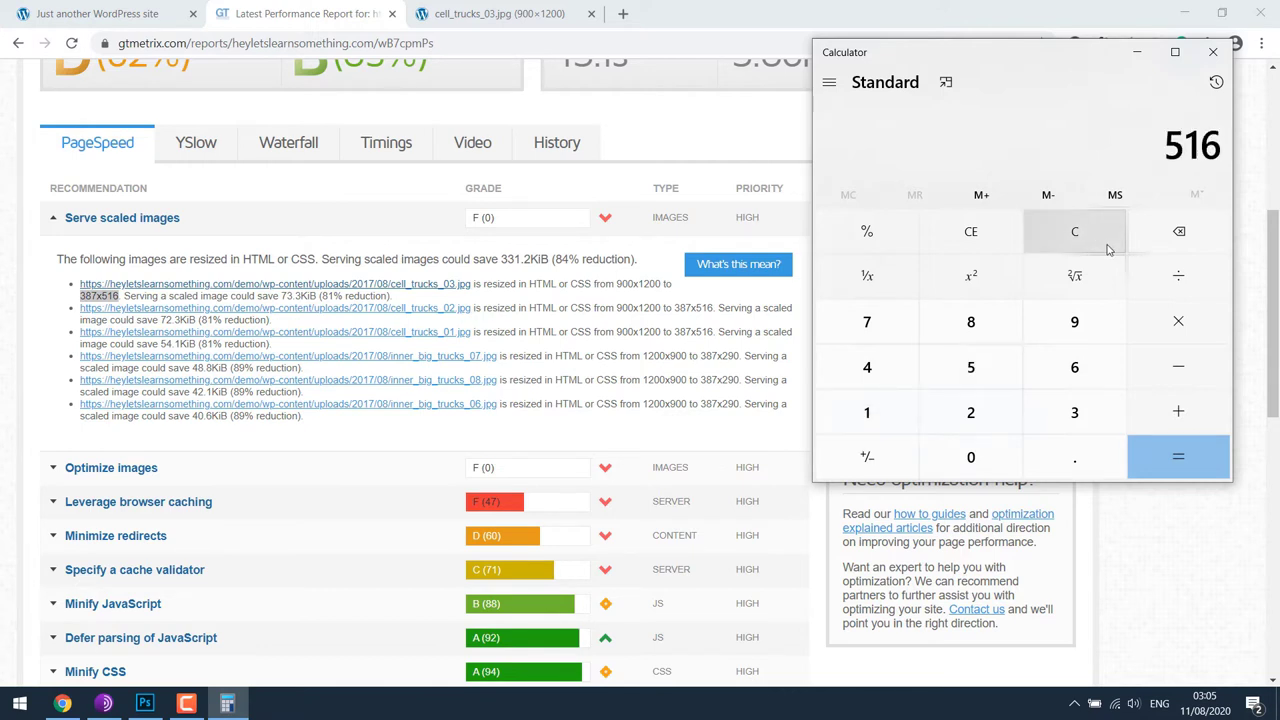
{"action": "type", "text": " × 2"}
{"action": "key", "text": "Return"}
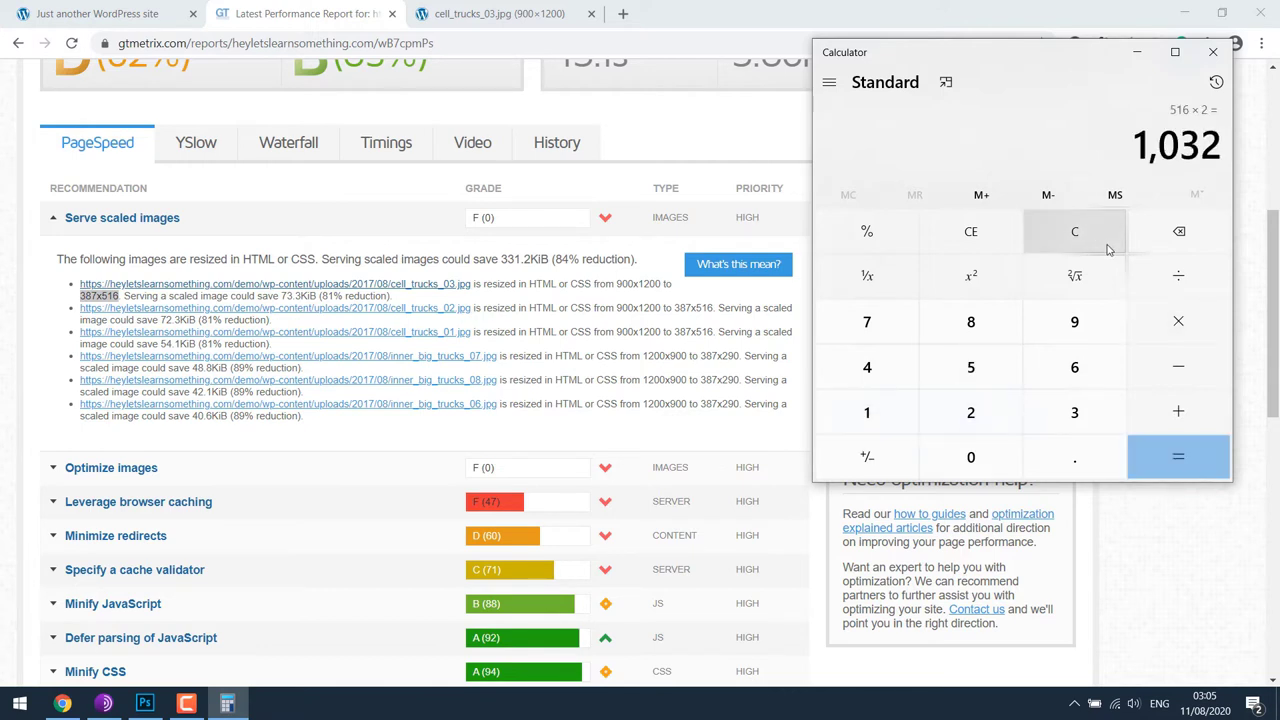
- Create a new 774 × 1032 px document in Photoshop via File > New
{"action": "left_click", "coordinate": [144, 703]}
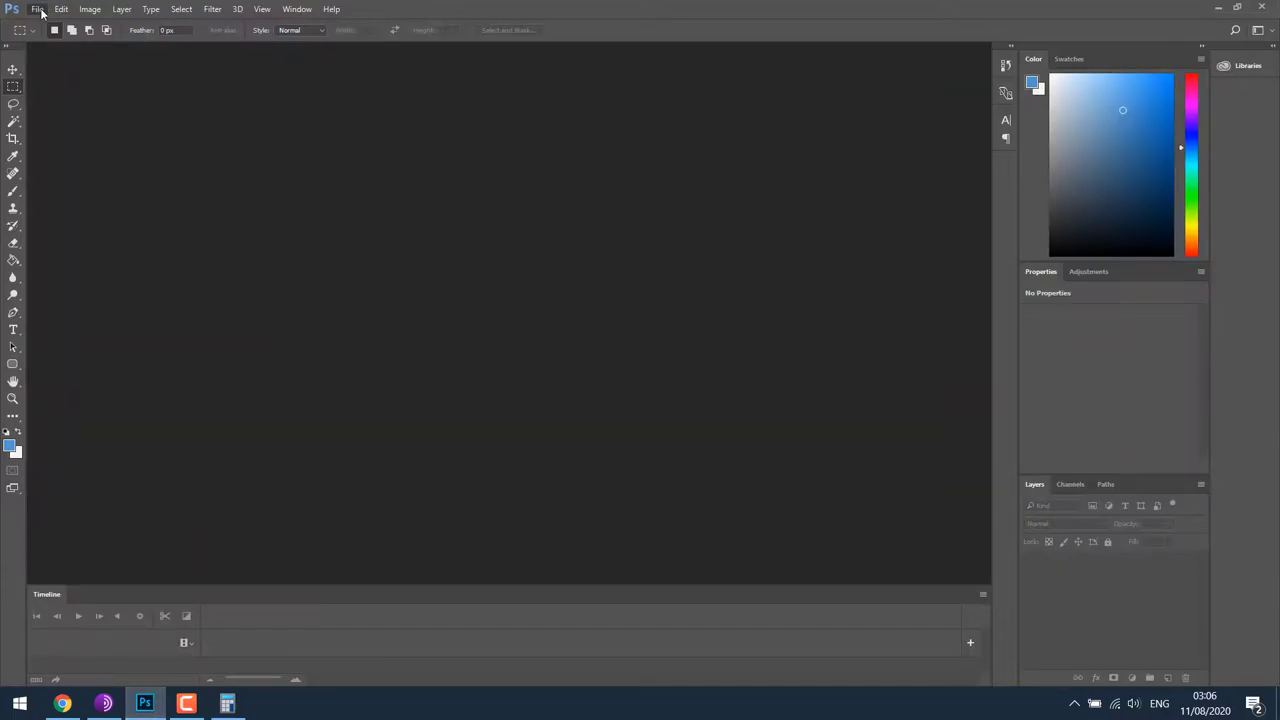
{"action": "left_click", "coordinate": [38, 9]}
{"action": "left_click", "coordinate": [52, 24]}
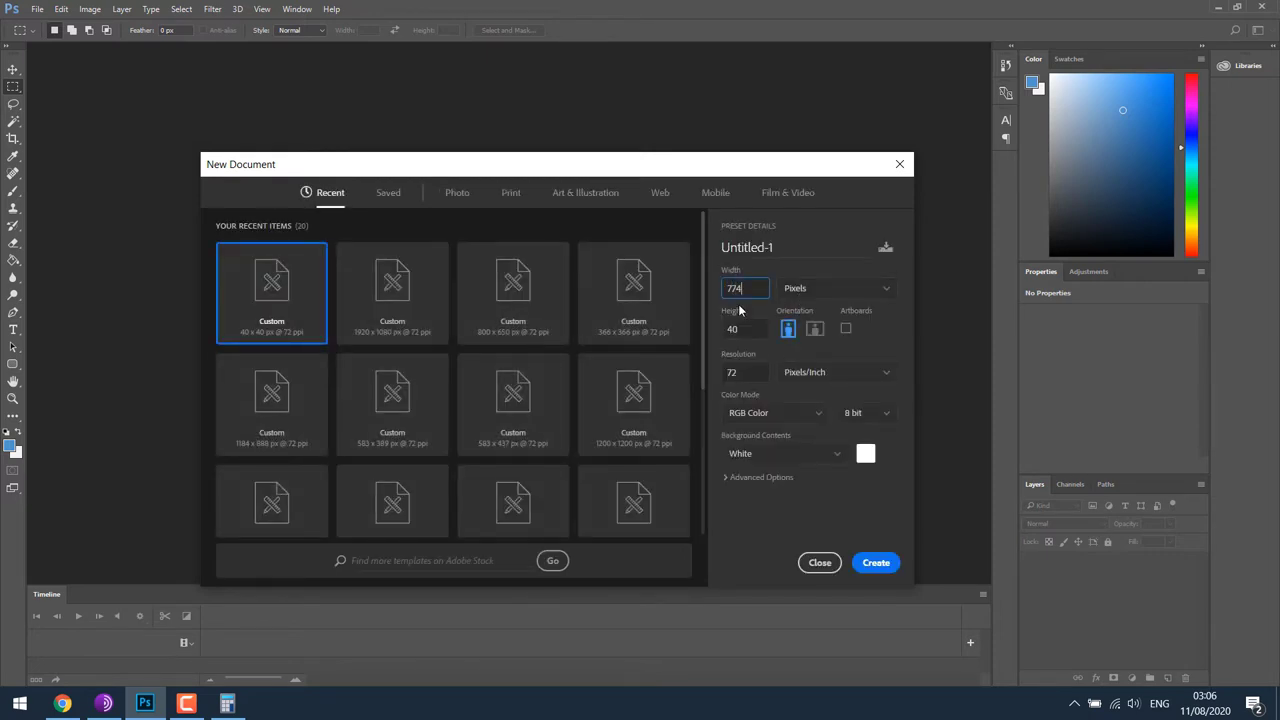
{"action": "key", "text": "Tab"}
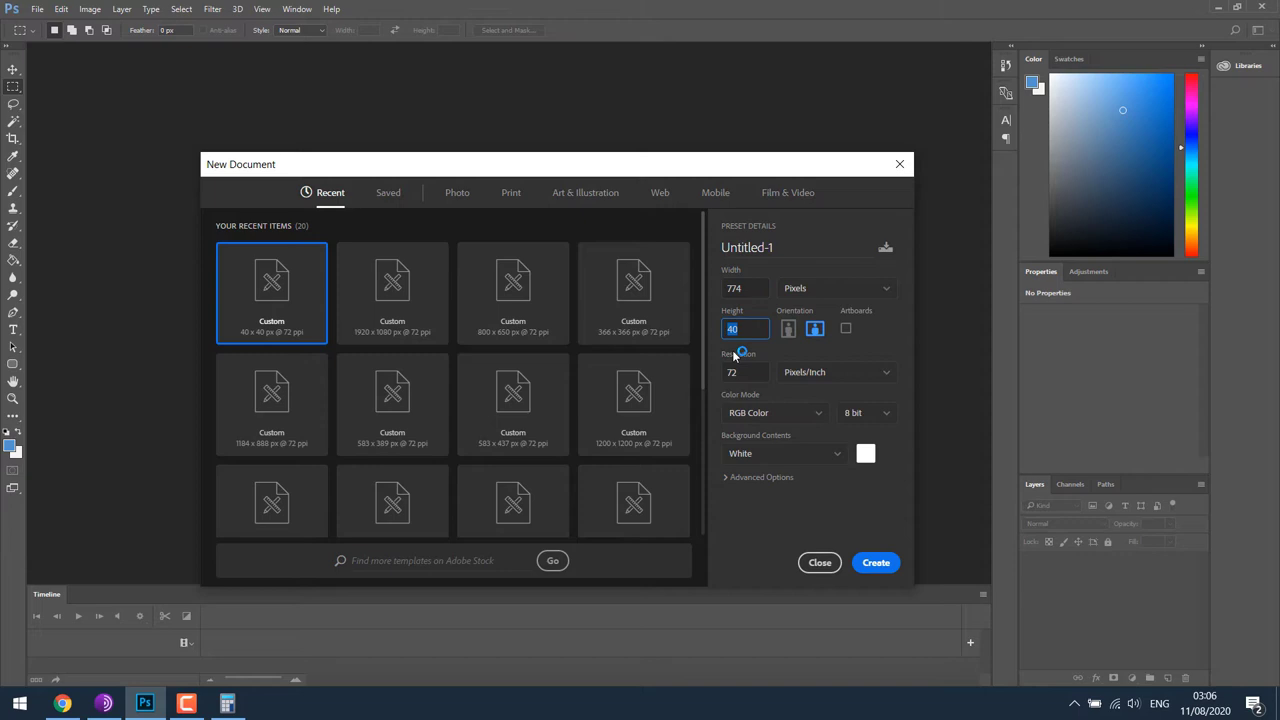
{"action": "left_click", "coordinate": [872, 566]}
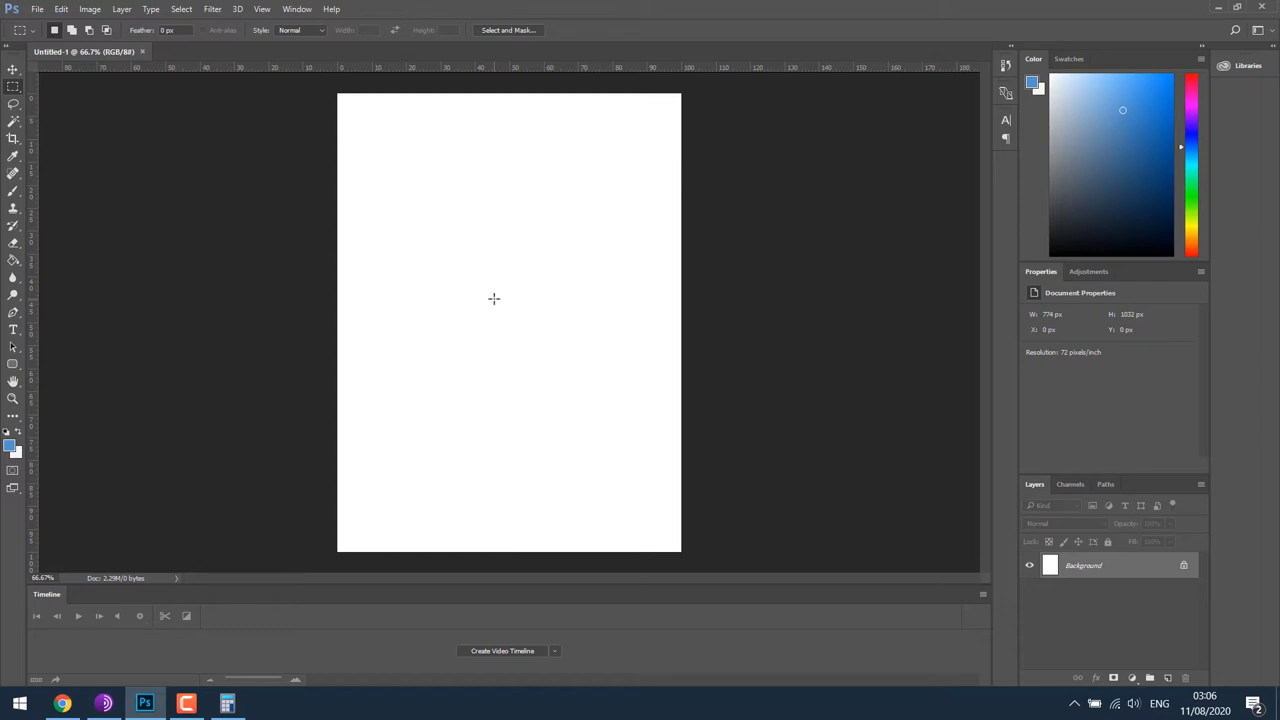
- Save cell_trucks_03 into a new Desktop folder named 'Serve Scaled Images'
{"action": "left_click", "coordinate": [62, 703]}
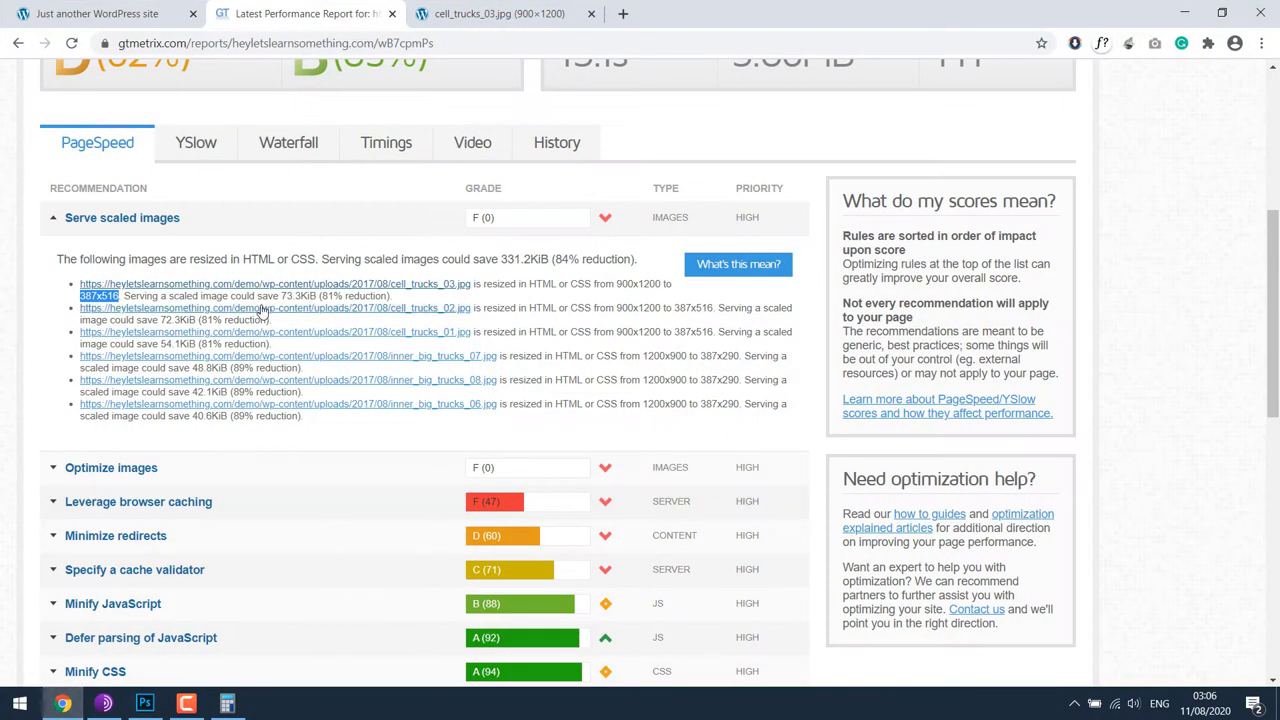
{"action": "left_click", "coordinate": [529, 15]}
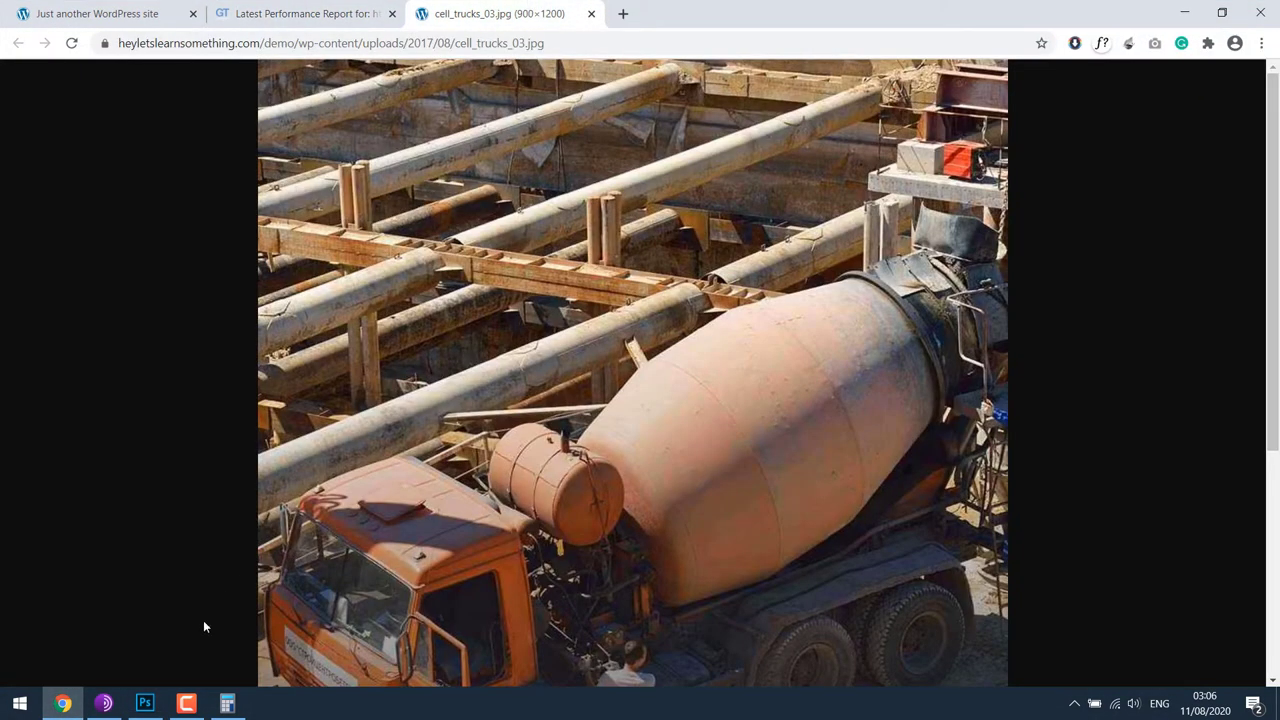
{"action": "right_click", "coordinate": [455, 268]}
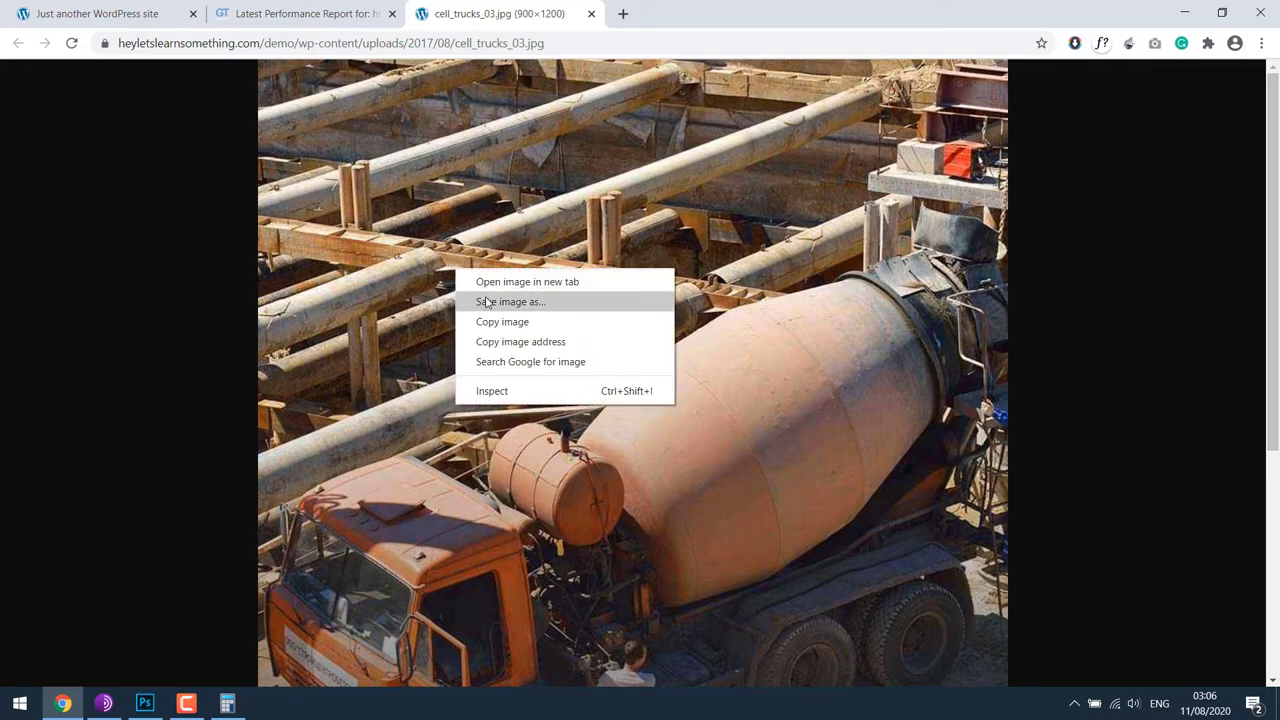
{"action": "left_click", "coordinate": [466, 302]}
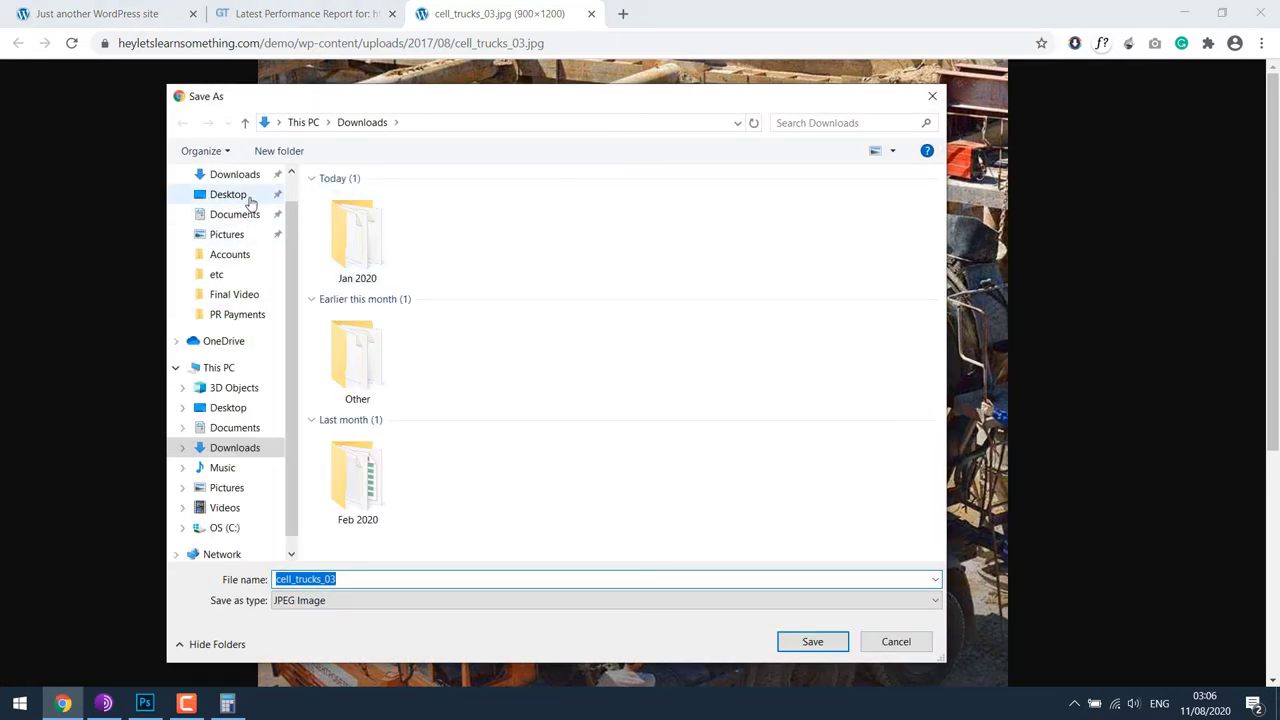
{"action": "left_click", "coordinate": [249, 194]}
{"action": "right_click", "coordinate": [549, 358]}
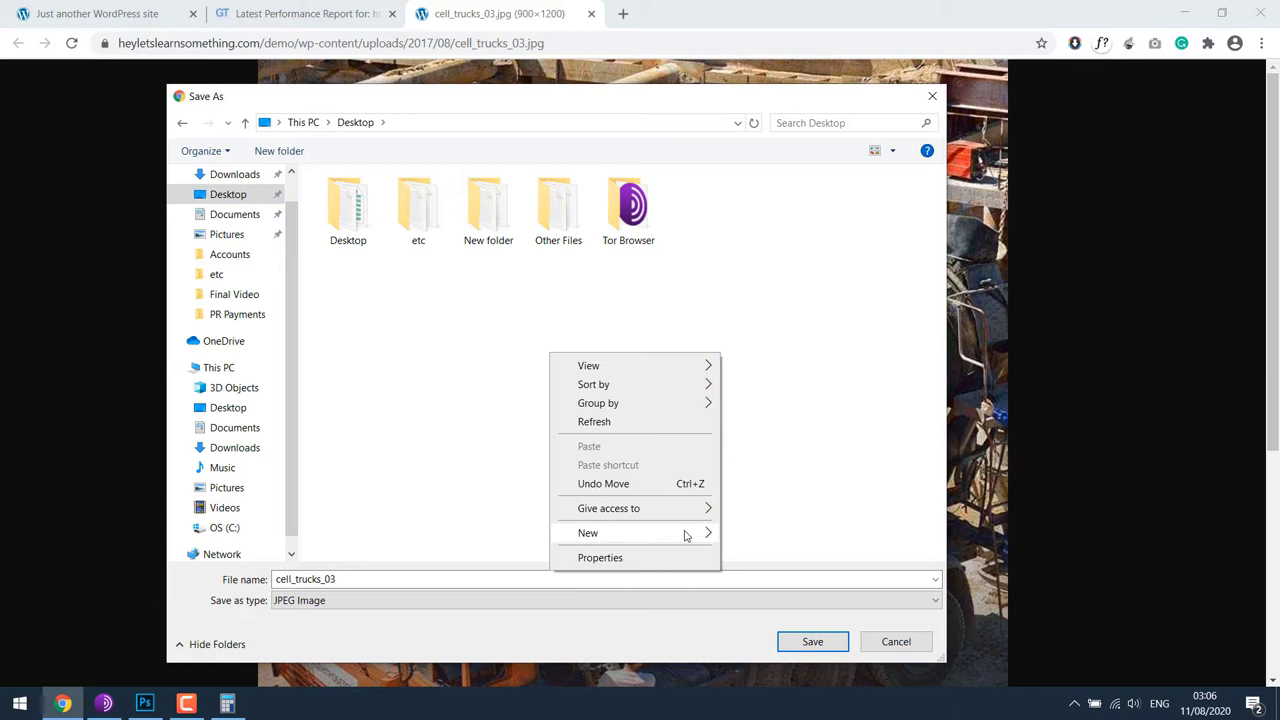
{"action": "mouse_move", "coordinate": [686, 532]}
{"action": "left_click", "coordinate": [759, 358]}
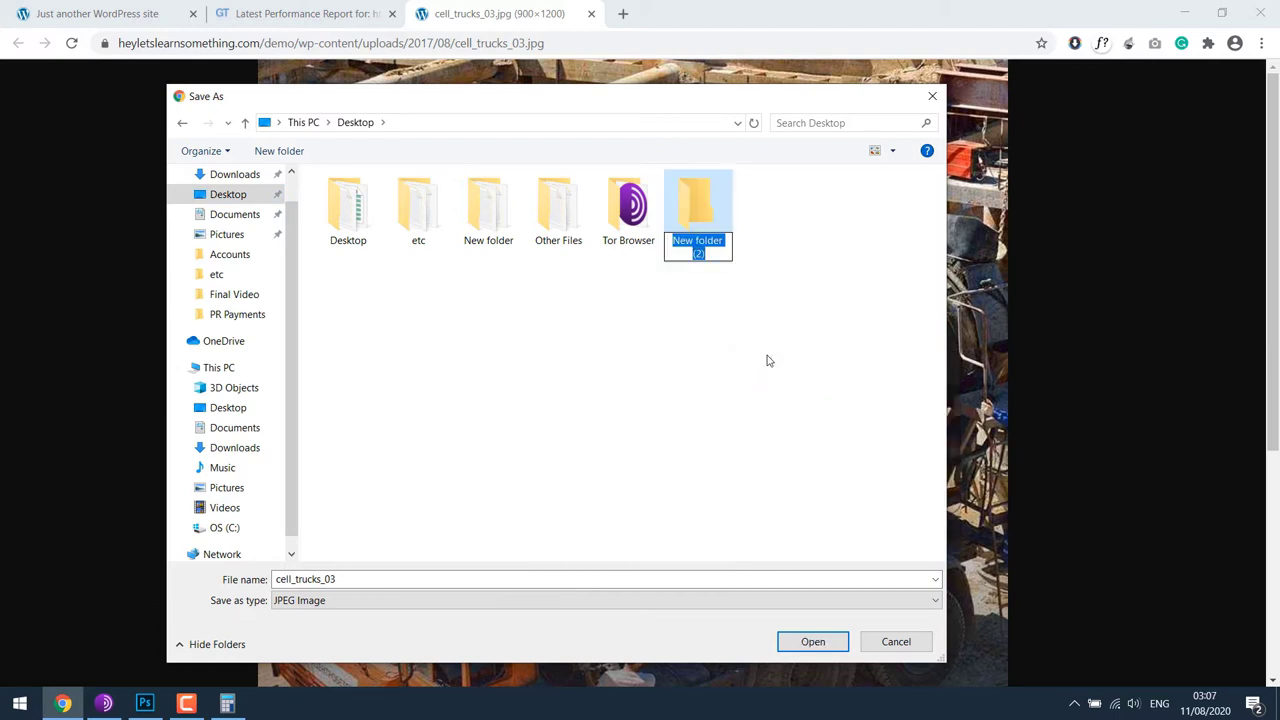
{"action": "type", "text": "Serve Scale"}
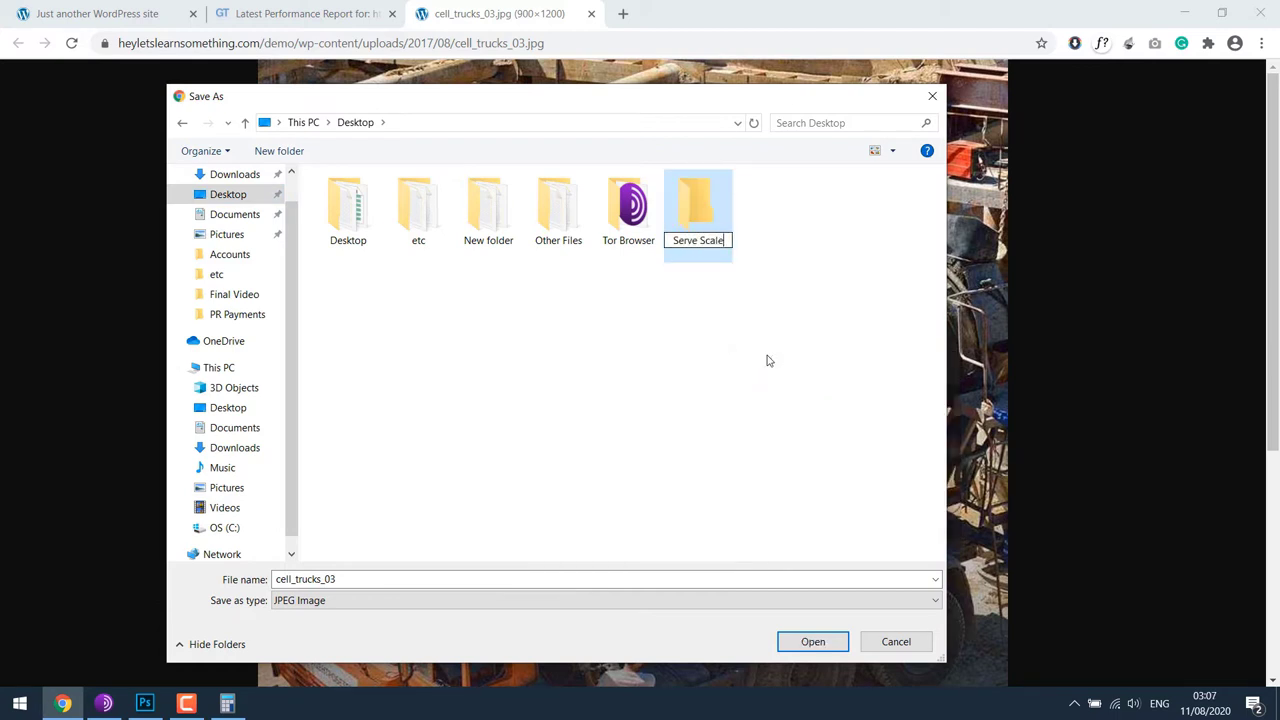
{"action": "type", "text": "d Images"}
{"action": "key", "text": "Return"}
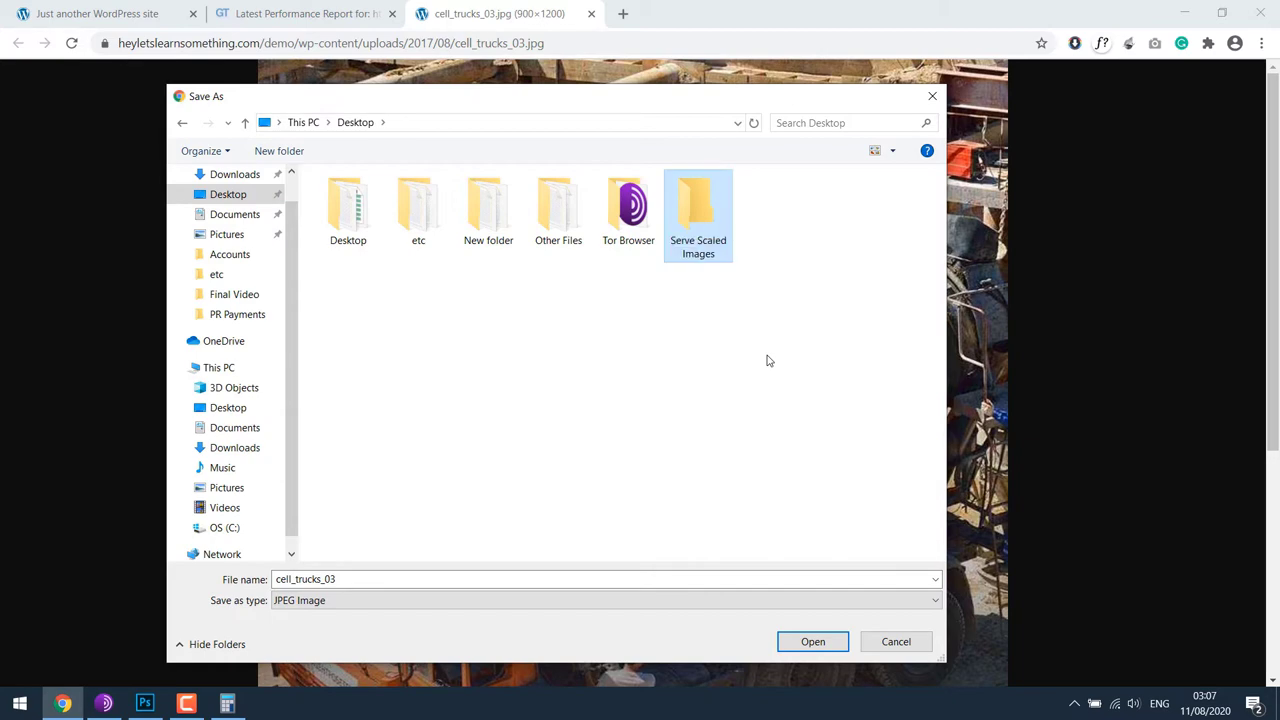
{"action": "key", "text": "Return"}
{"action": "key", "text": "Return"}
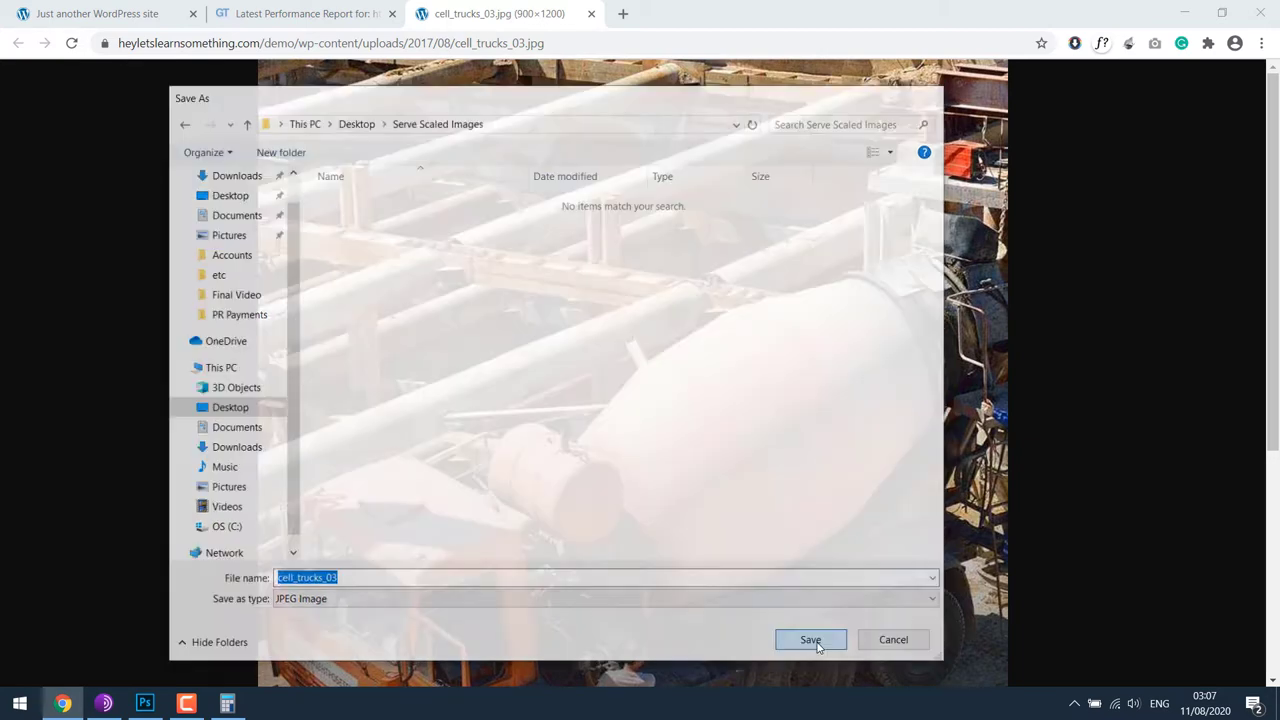
{"action": "left_click", "coordinate": [360, 10]}
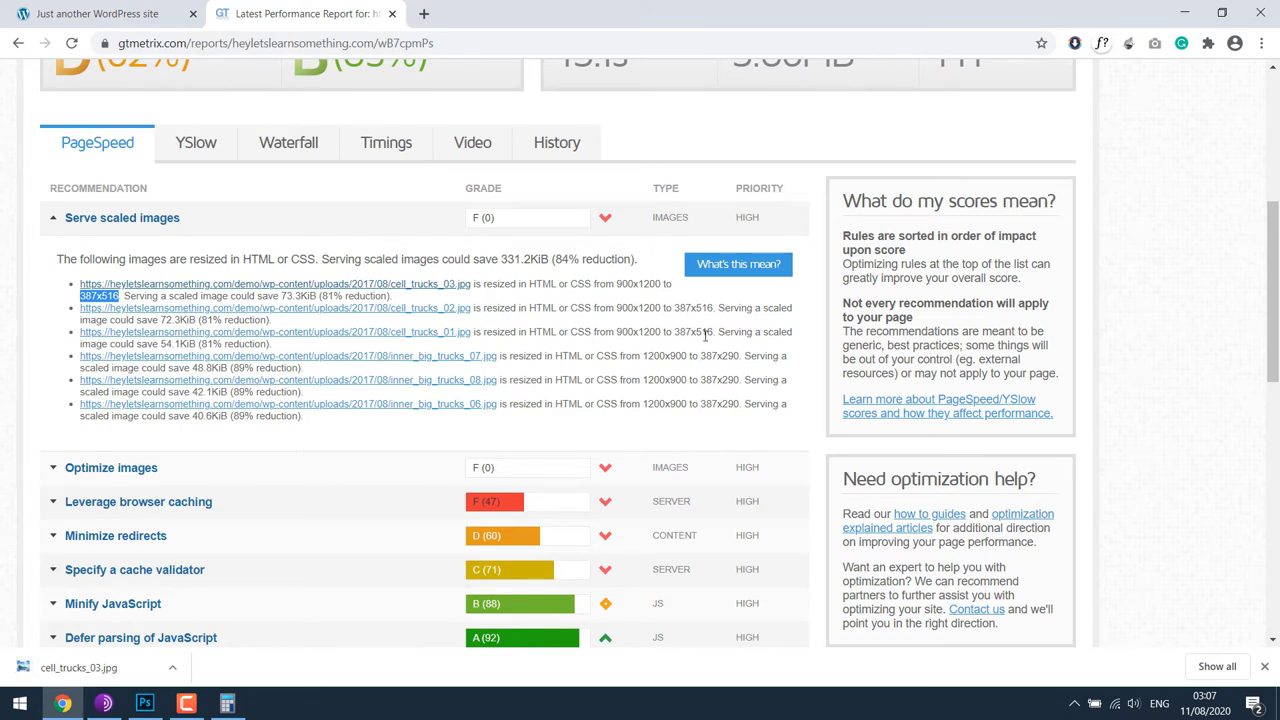
- Save the cell_trucks_02 and cell_trucks_01 images into the same folder
{"action": "left_click", "coordinate": [390, 310]}
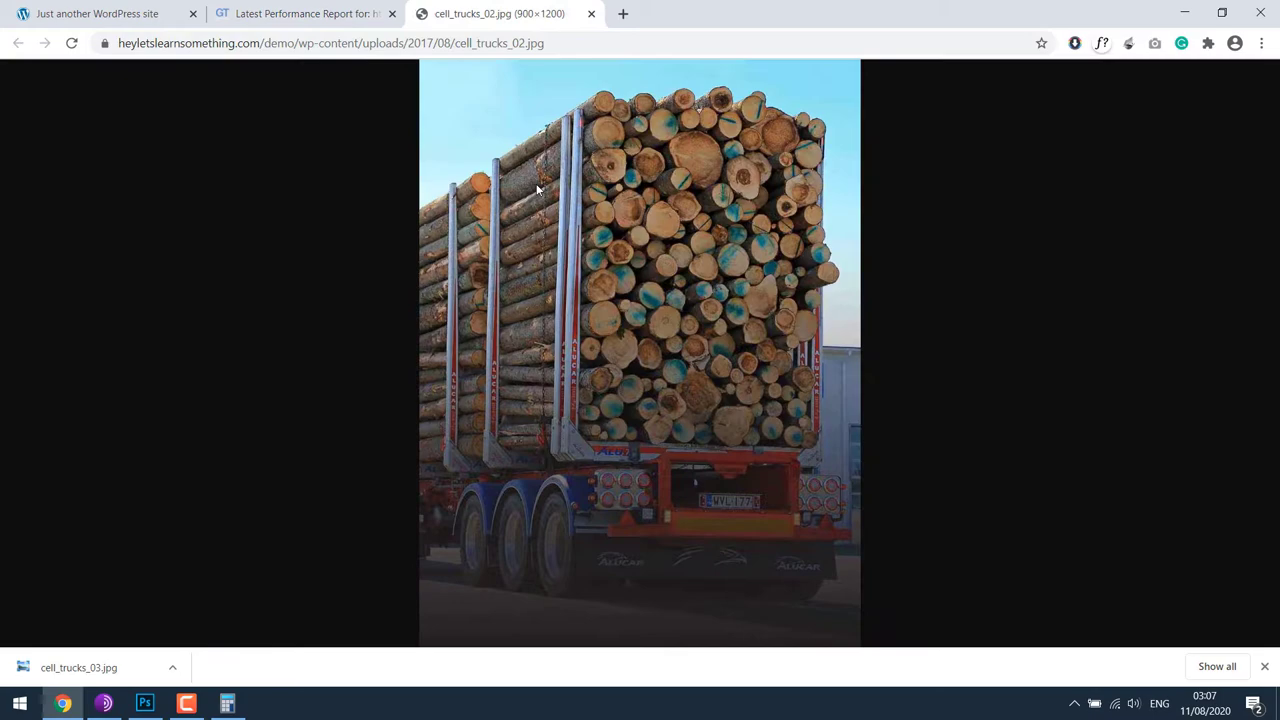
{"action": "right_click", "coordinate": [531, 214]}
{"action": "left_click", "coordinate": [567, 249]}
{"action": "key", "text": "Return"}
{"action": "left_click", "coordinate": [591, 13]}
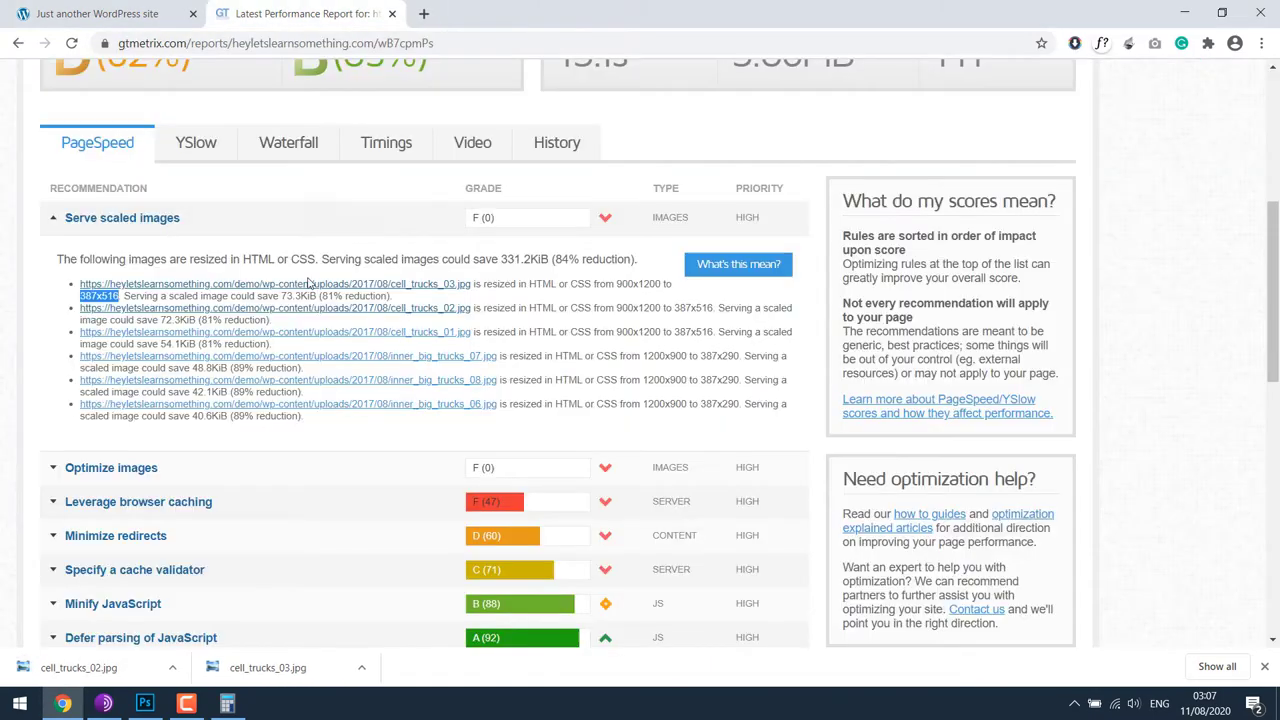
{"action": "right_click", "coordinate": [282, 343]}
{"action": "left_click", "coordinate": [286, 342]}
{"action": "right_click", "coordinate": [663, 254]}
{"action": "left_click", "coordinate": [709, 286]}
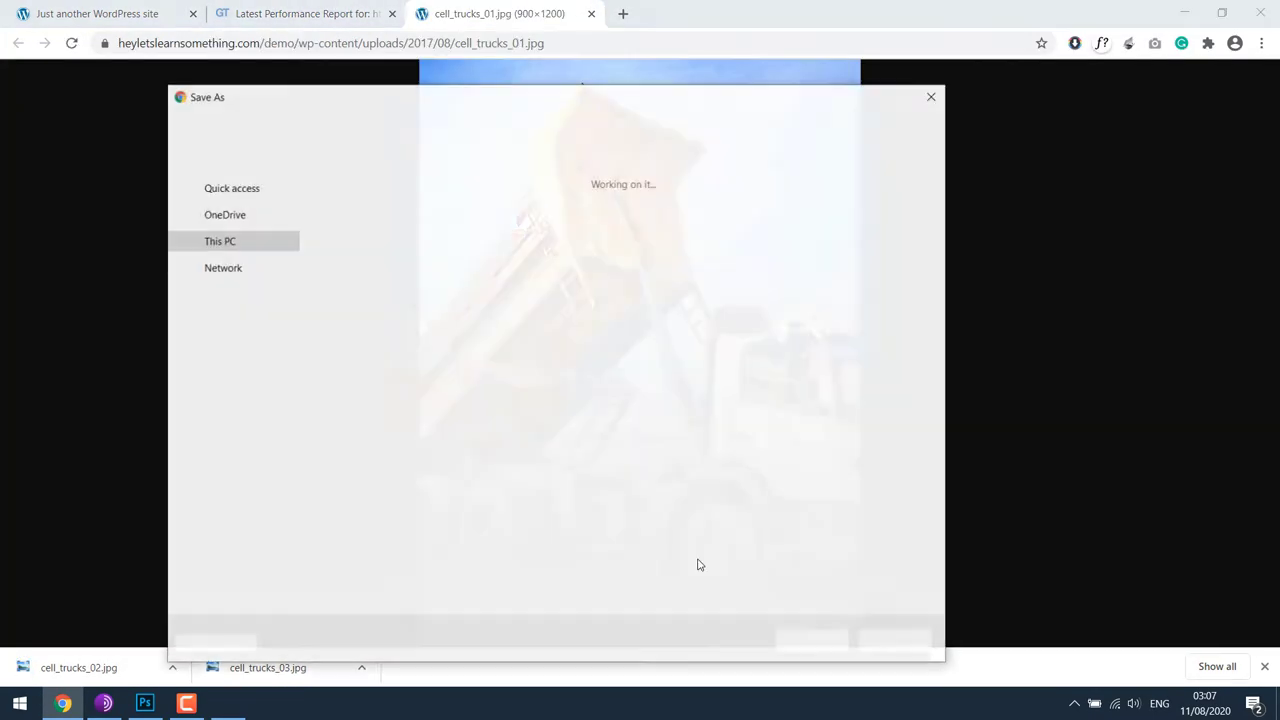
{"action": "key", "text": "Return"}
{"action": "left_click", "coordinate": [591, 13]}
- Open the Serve Scaled Images folder from the desktop
{"action": "left_click", "coordinate": [1184, 13]}
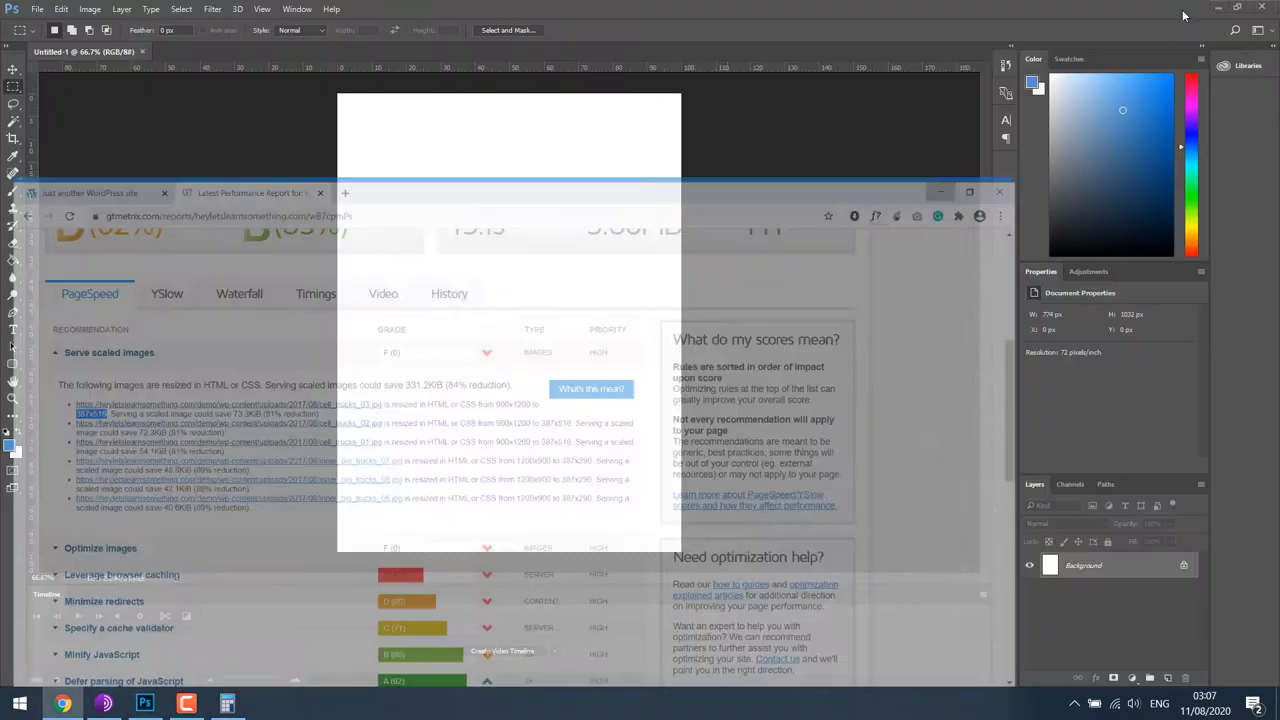
{"action": "left_click", "coordinate": [1218, 7]}
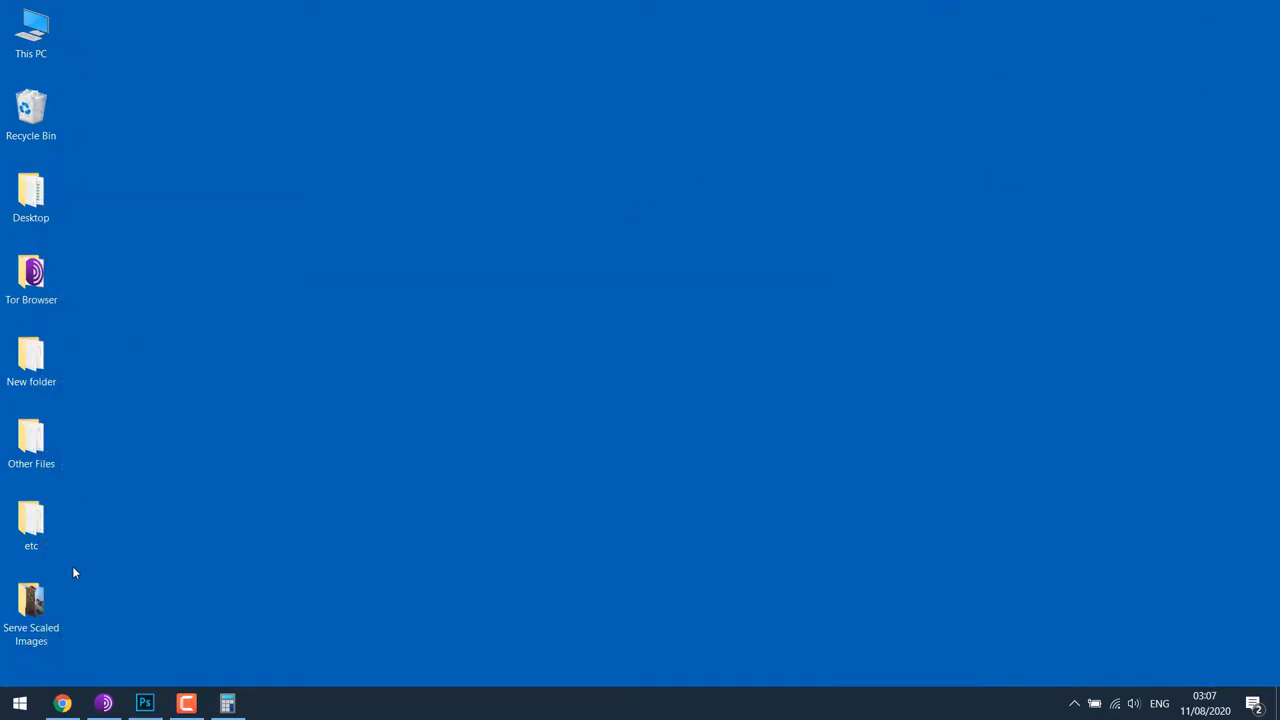
{"action": "double_click", "coordinate": [30, 602]}
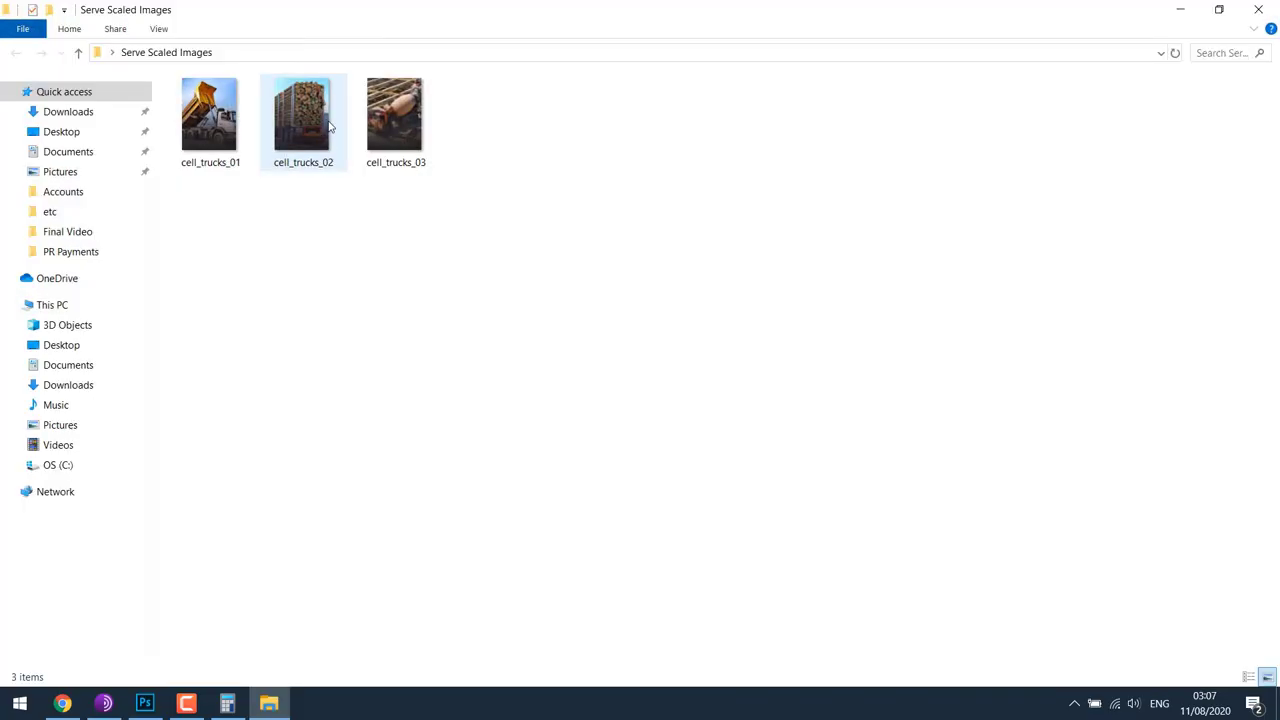
- Confirm the 387x516 display size in GTmetrix, then select the three cell_trucks images in the folder
{"action": "left_click", "coordinate": [62, 703]}
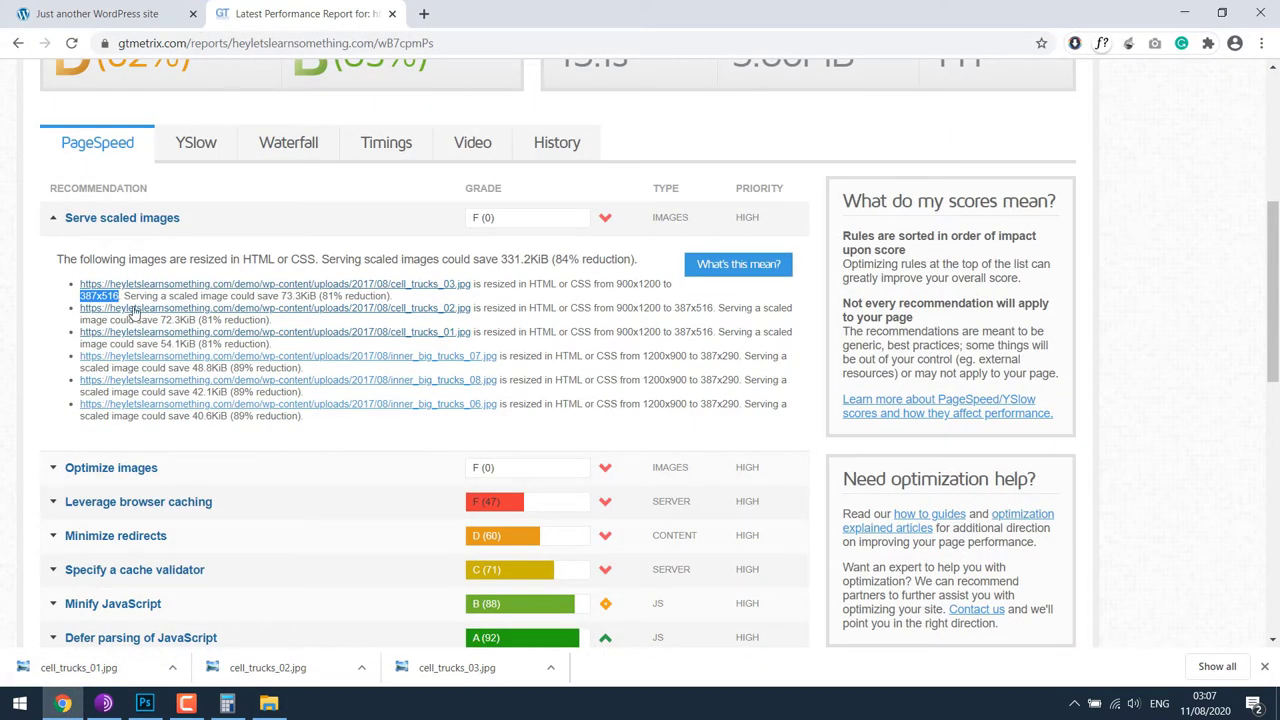
{"action": "left_click_drag", "start_coordinate": [676, 308], "coordinate": [707, 331]}
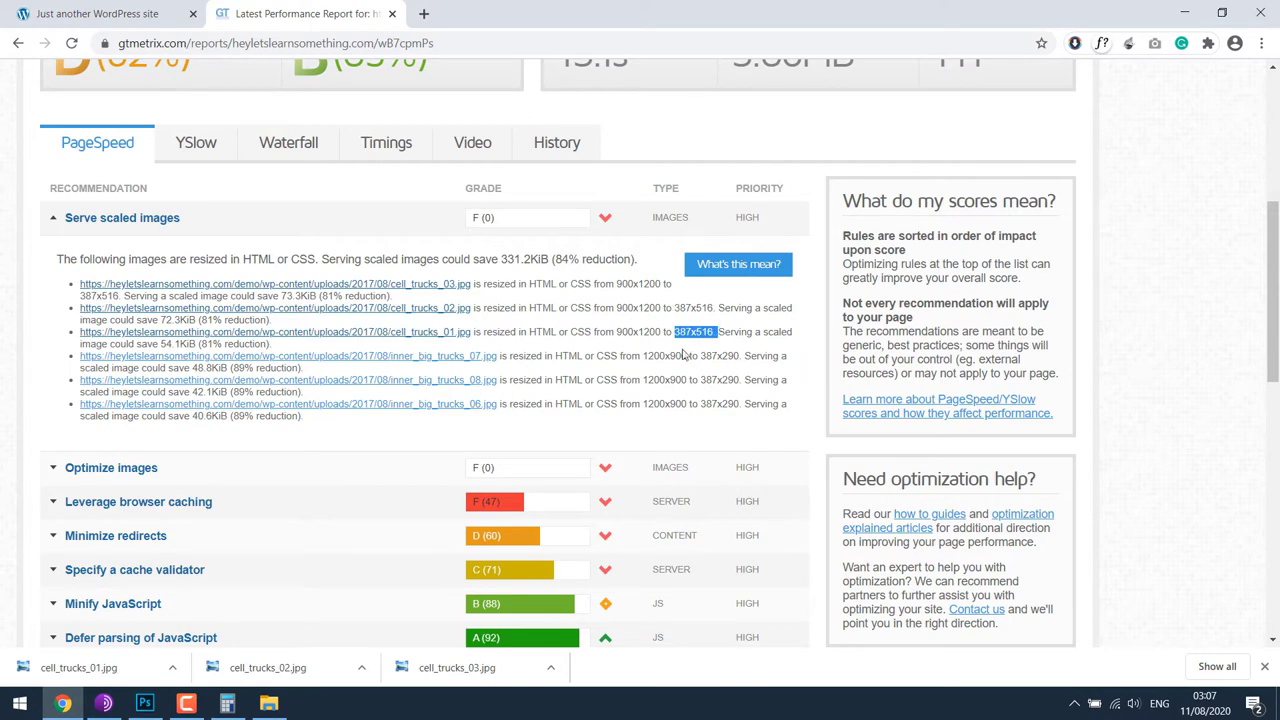
{"action": "left_click", "coordinate": [1184, 13]}
{"action": "left_click_drag", "start_coordinate": [563, 123], "coordinate": [444, 312]}
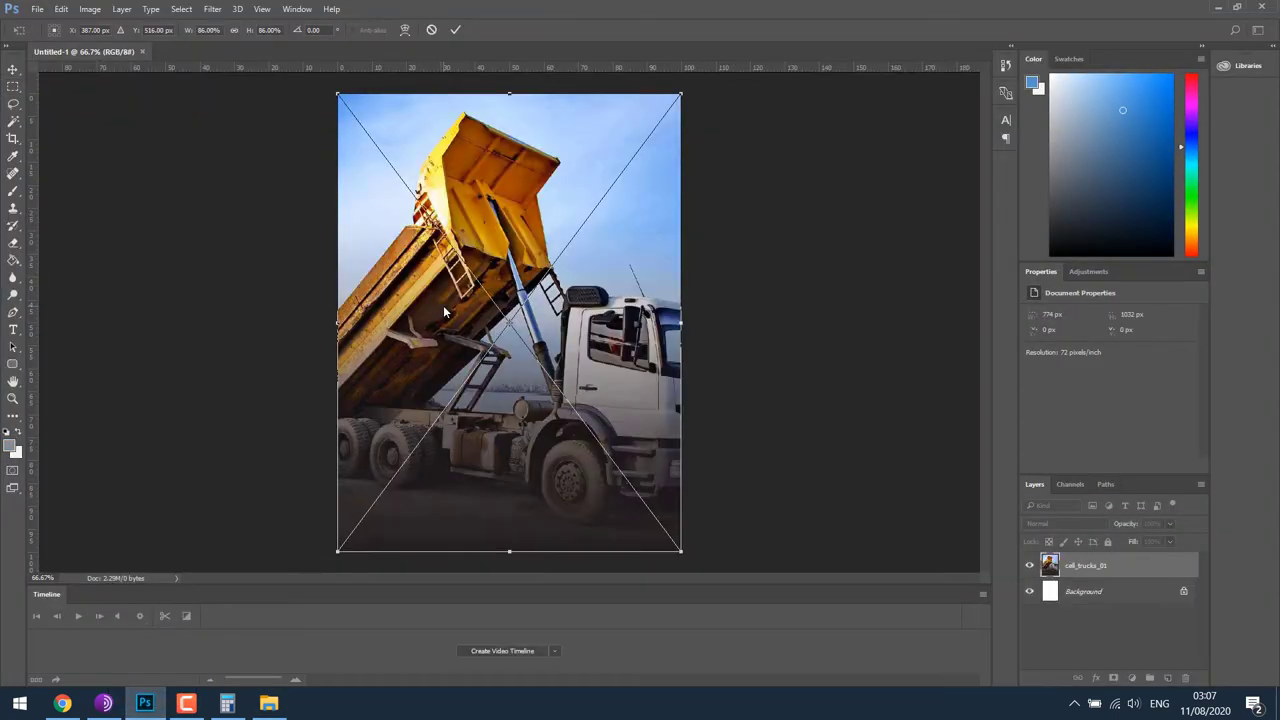
- Place cell_trucks_01, 02 and 03 as layers and check Image Size shows 774 × 1032 px
{"action": "left_click", "coordinate": [13, 106]}
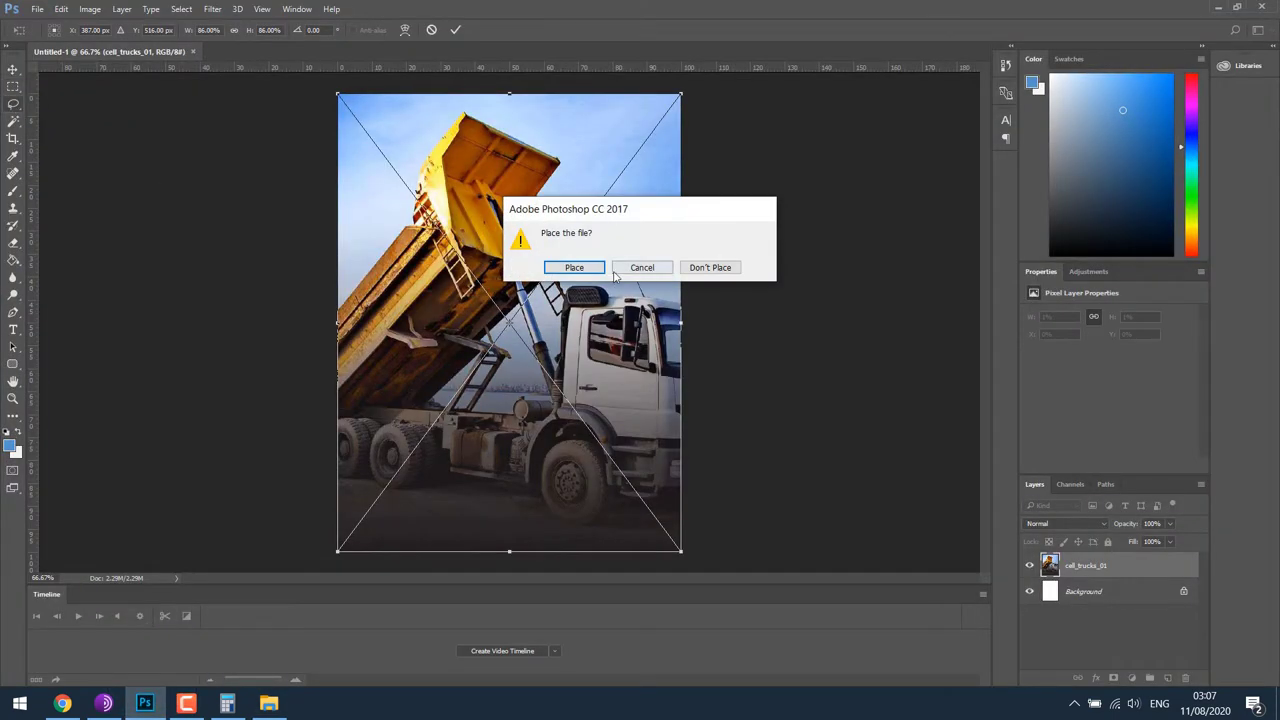
{"action": "left_click", "coordinate": [594, 269]}
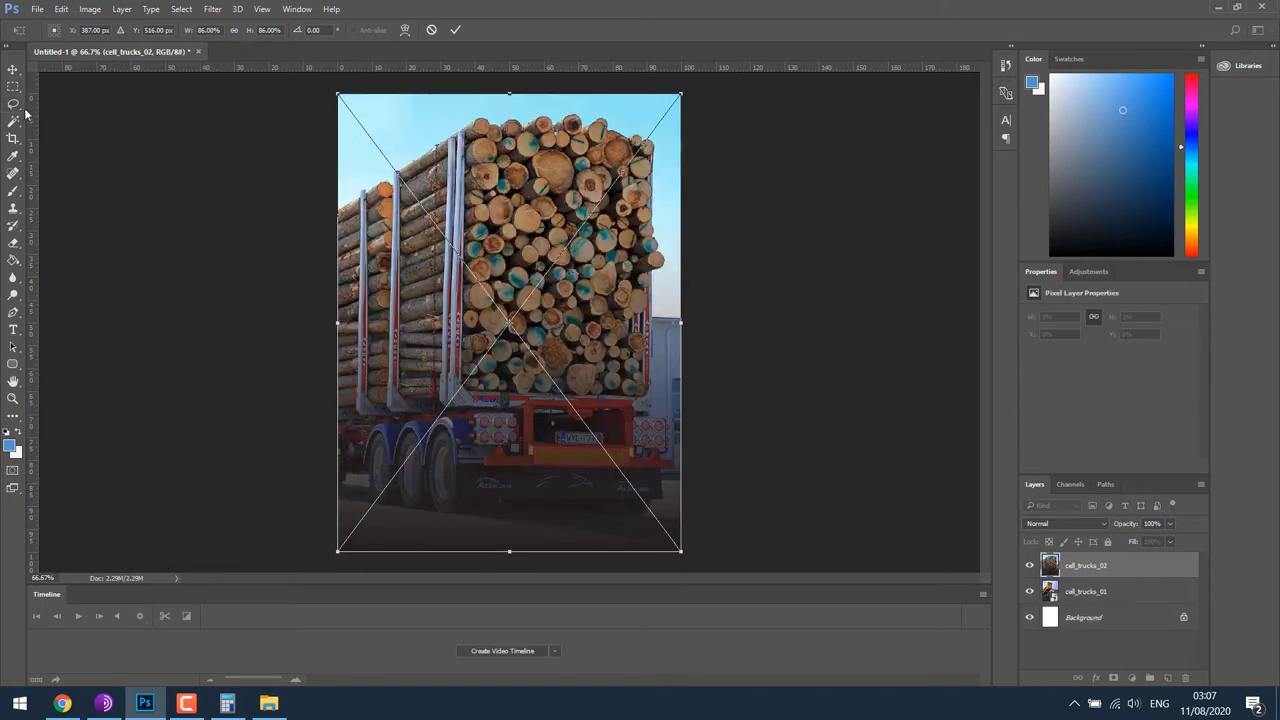
{"action": "left_click", "coordinate": [13, 105]}
{"action": "left_click", "coordinate": [576, 265]}
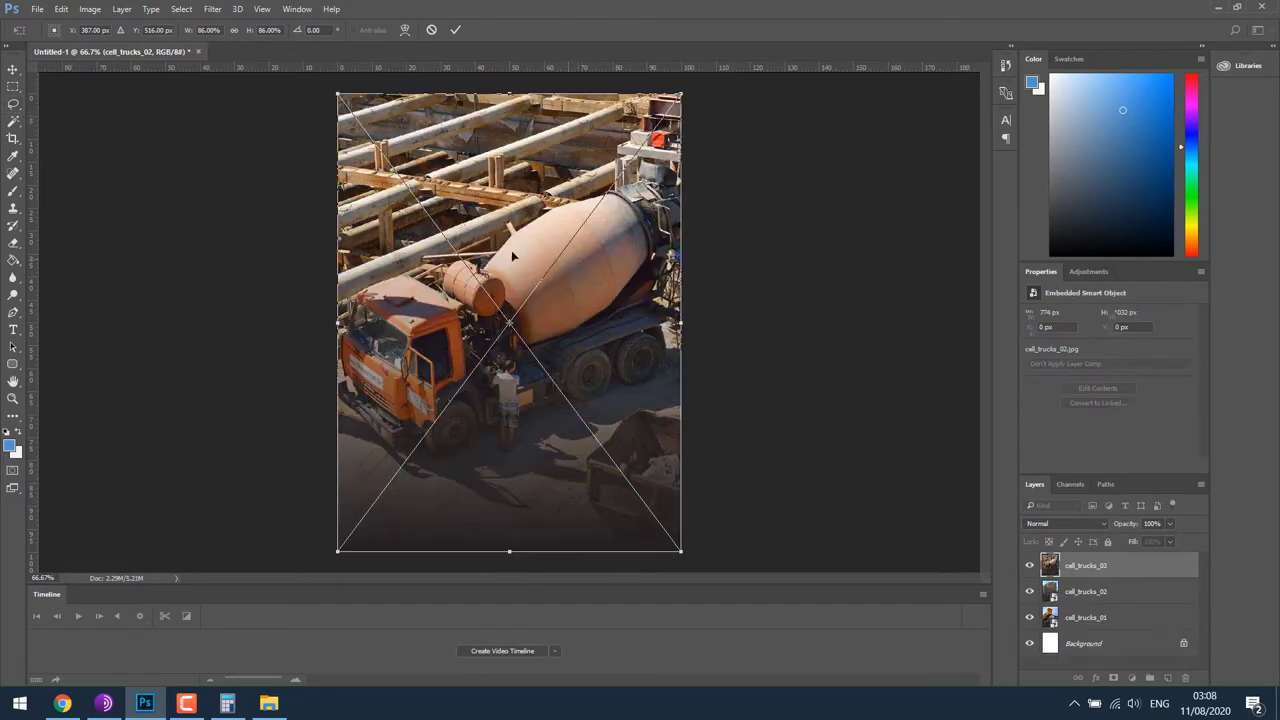
{"action": "left_click", "coordinate": [13, 105]}
{"action": "left_click", "coordinate": [576, 265]}
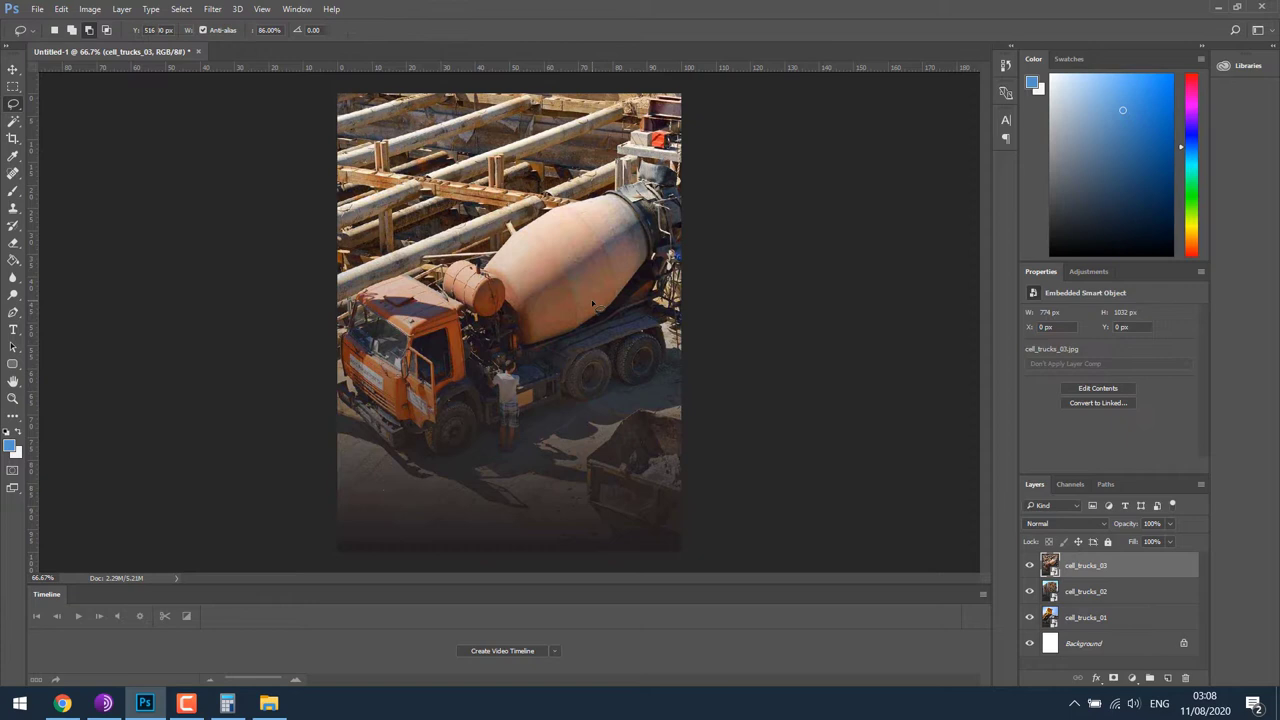
{"action": "left_click", "coordinate": [90, 8]}
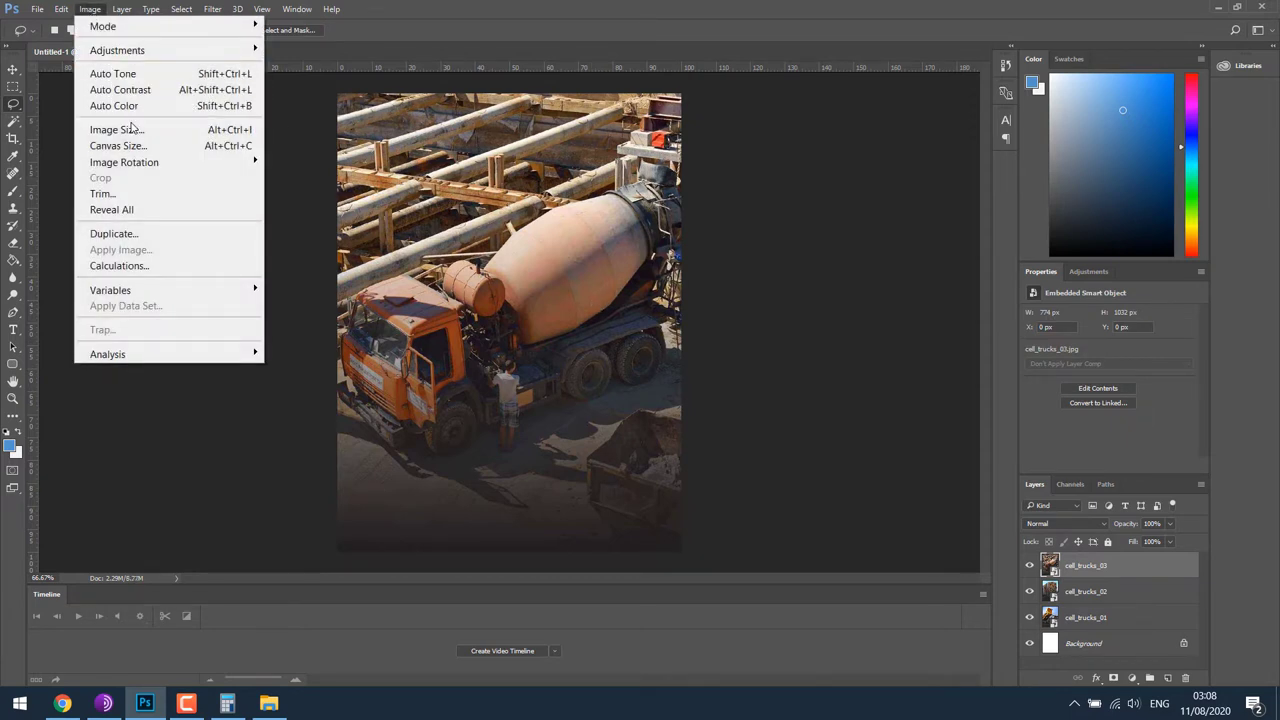
{"action": "left_click", "coordinate": [131, 127]}
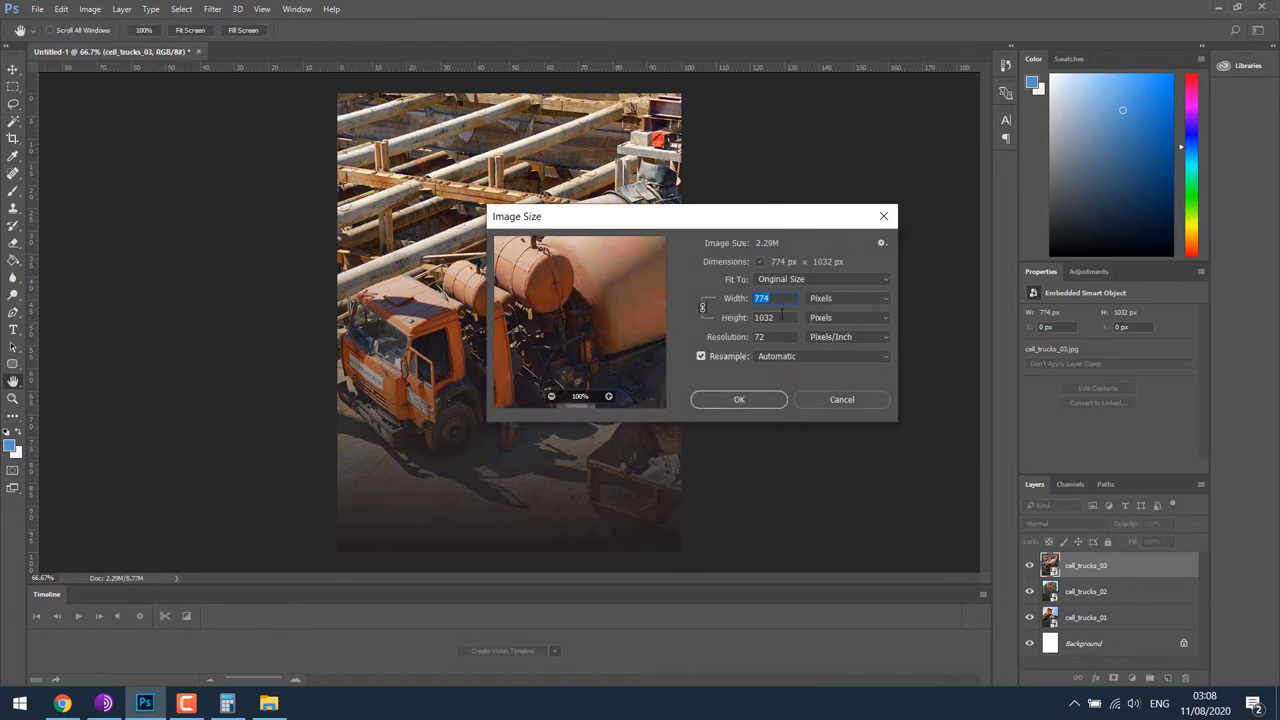
- Save the cement mixer as cell_trucks_03 JPEG in the Serve Scaled Images folder
{"action": "left_click", "coordinate": [824, 395]}
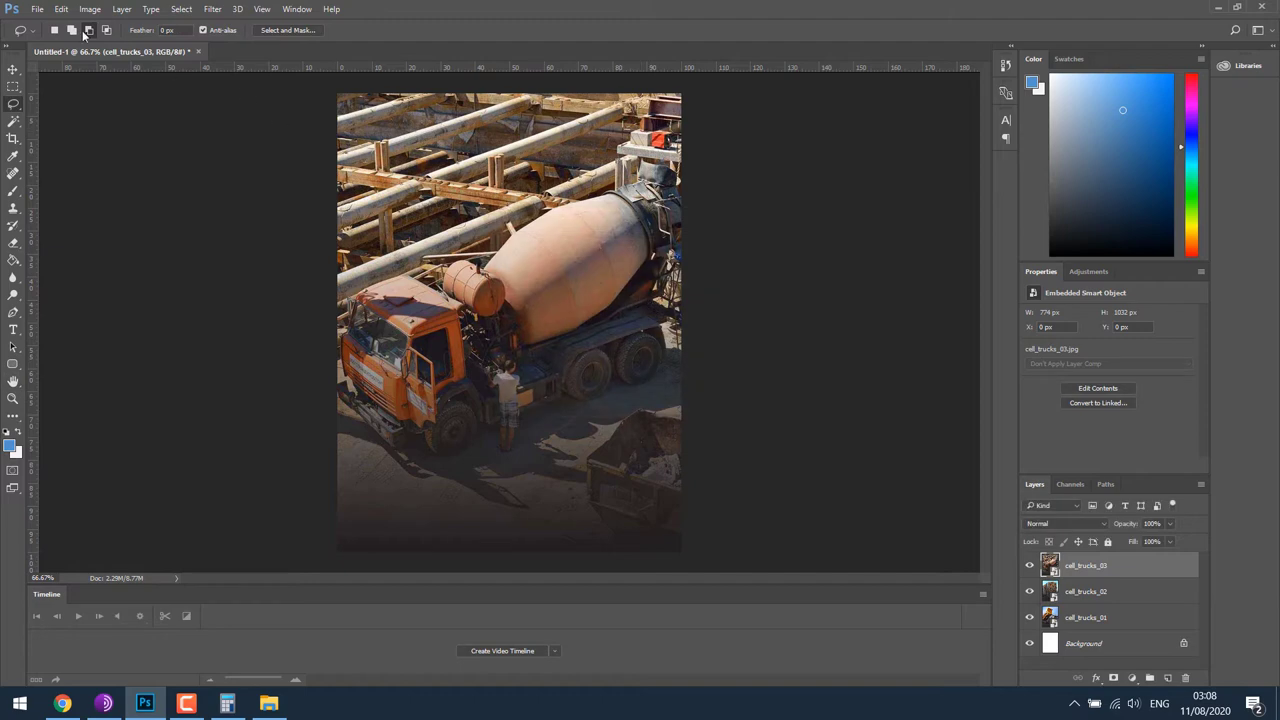
{"action": "left_click", "coordinate": [36, 8]}
{"action": "left_click", "coordinate": [71, 191]}
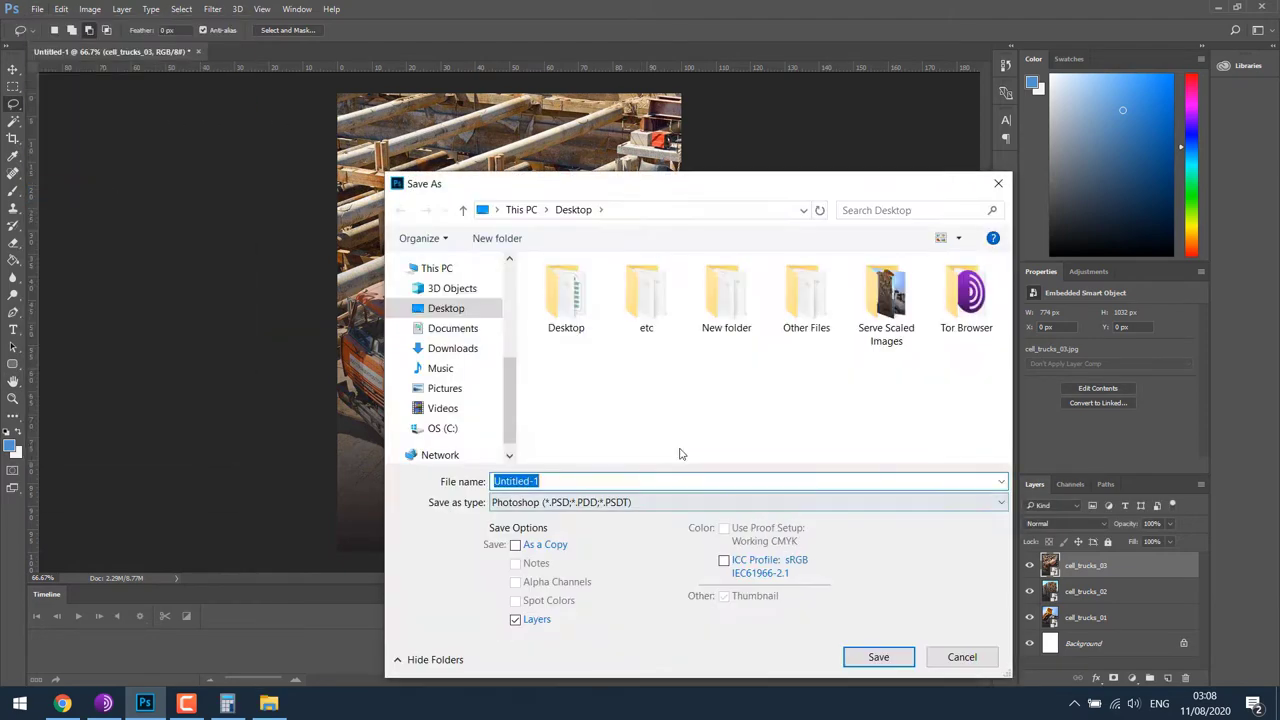
{"action": "double_click", "coordinate": [886, 300]}
{"action": "left_click", "coordinate": [745, 502]}
{"action": "left_click", "coordinate": [560, 460]}
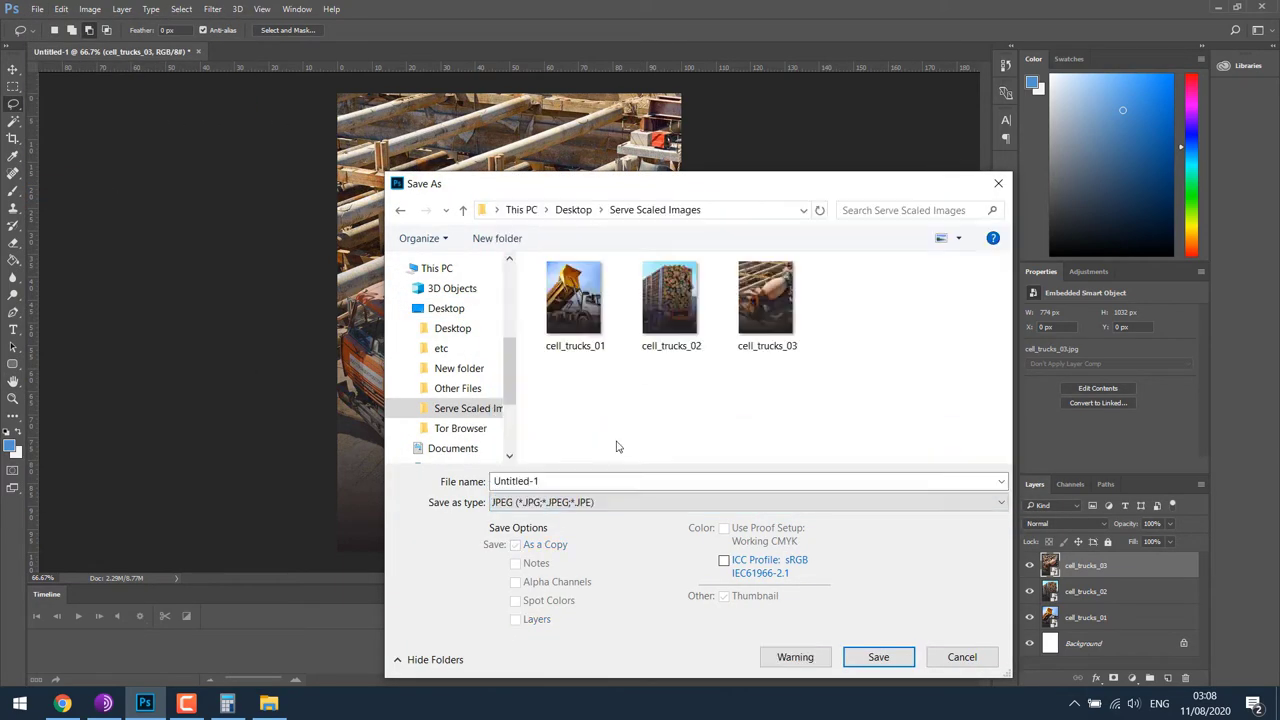
{"action": "left_click", "coordinate": [767, 300]}
{"action": "left_click", "coordinate": [880, 657]}
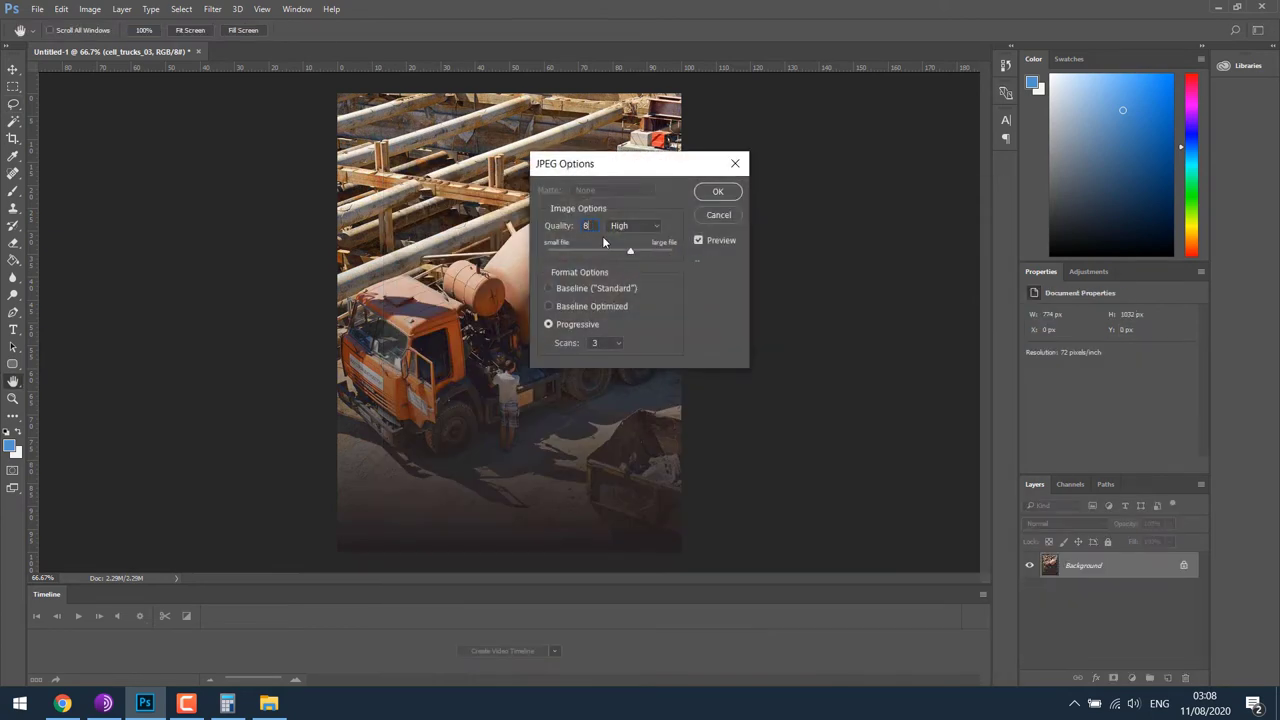
{"action": "key", "text": "Return"}
- Hide that layer and save the log truck as JPEG, replacing cell_trucks_02
{"action": "left_click", "coordinate": [1030, 565]}
{"action": "left_click", "coordinate": [36, 8]}
{"action": "left_click", "coordinate": [71, 191]}
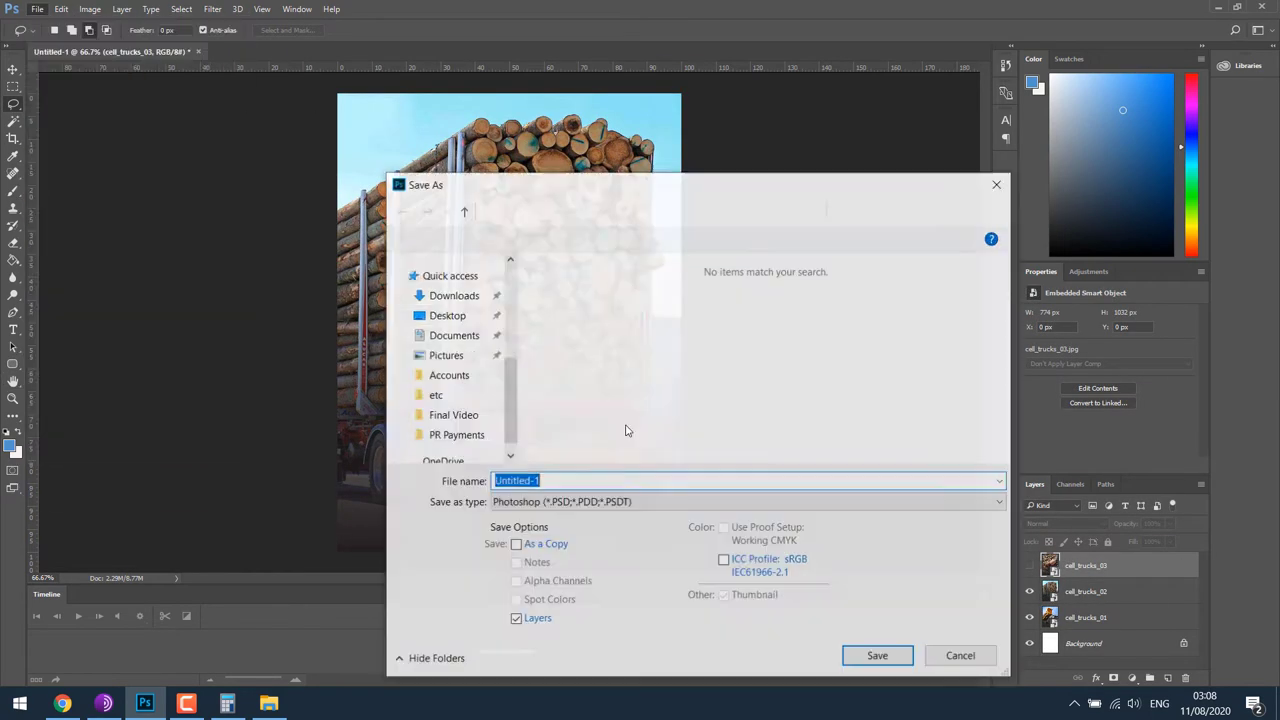
{"action": "left_click", "coordinate": [745, 502]}
{"action": "left_click", "coordinate": [547, 335]}
{"action": "left_click", "coordinate": [670, 300]}
{"action": "left_click", "coordinate": [878, 657]}
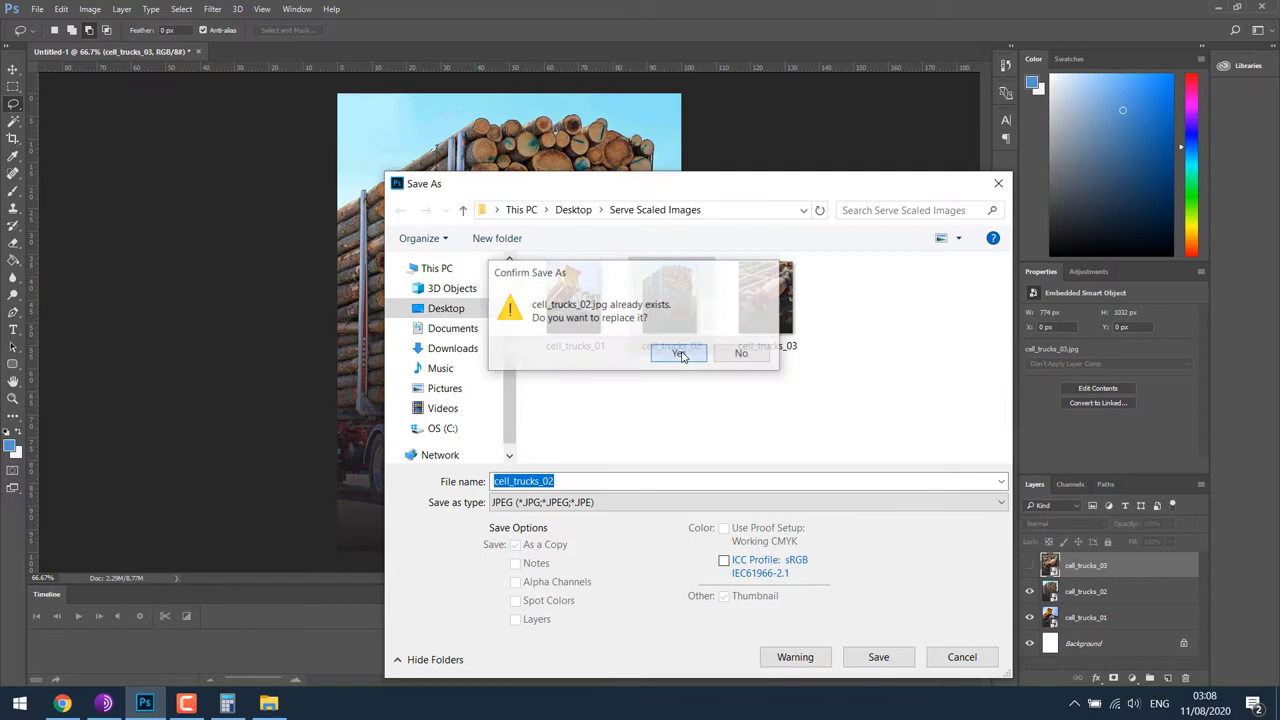
{"action": "key", "text": "Return"}
{"action": "key", "text": "Return"}
- Save the dump truck as JPEG over cell_trucks_01, then close Untitled-1 without saving
{"action": "left_click", "coordinate": [1030, 591]}
{"action": "left_click", "coordinate": [1056, 622]}
{"action": "left_click", "coordinate": [36, 8]}
{"action": "left_click", "coordinate": [71, 191]}
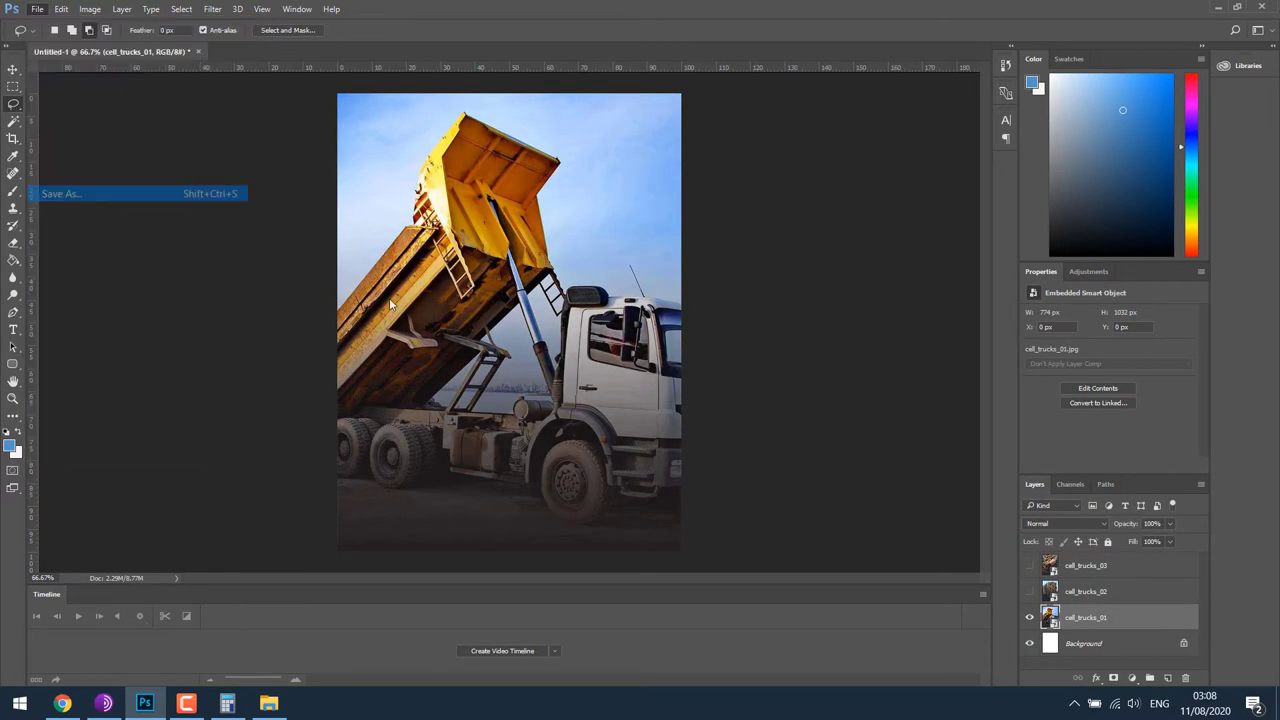
{"action": "left_click", "coordinate": [745, 502]}
{"action": "left_click", "coordinate": [572, 353]}
{"action": "left_click", "coordinate": [574, 320]}
{"action": "left_click", "coordinate": [878, 657]}
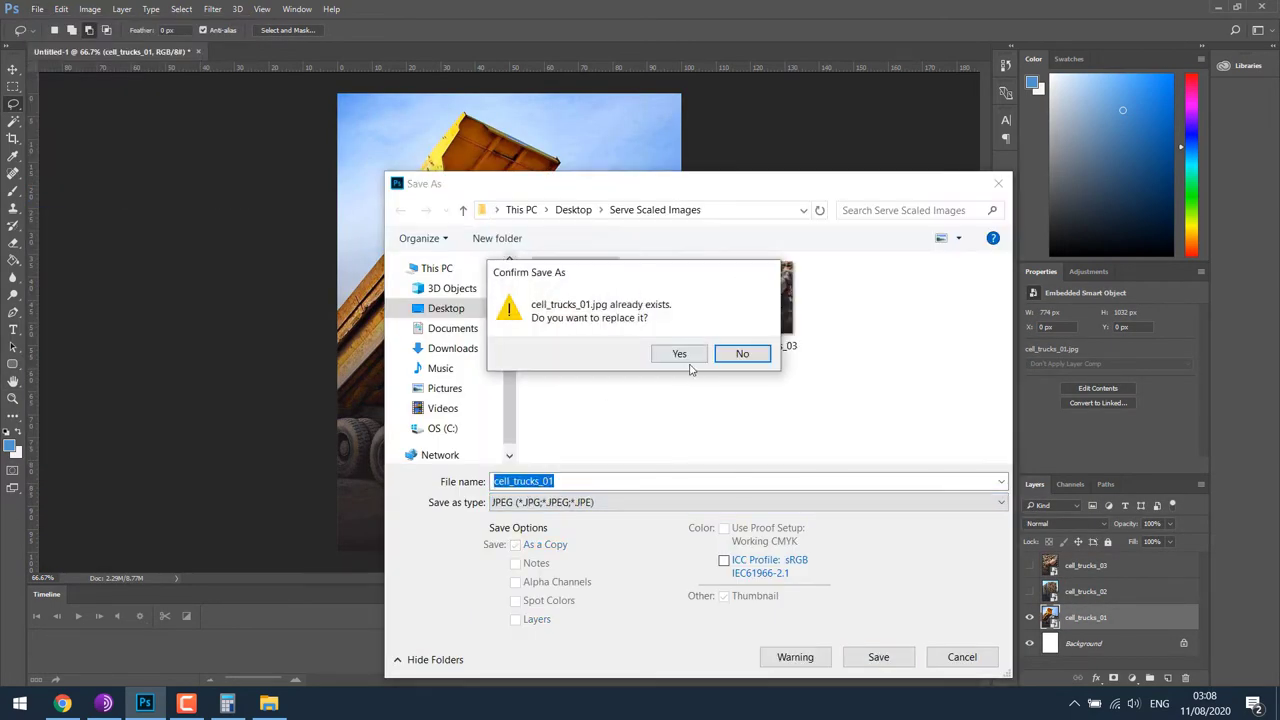
{"action": "key", "text": "Return"}
{"action": "key", "text": "Return"}
{"action": "left_click", "coordinate": [199, 52]}
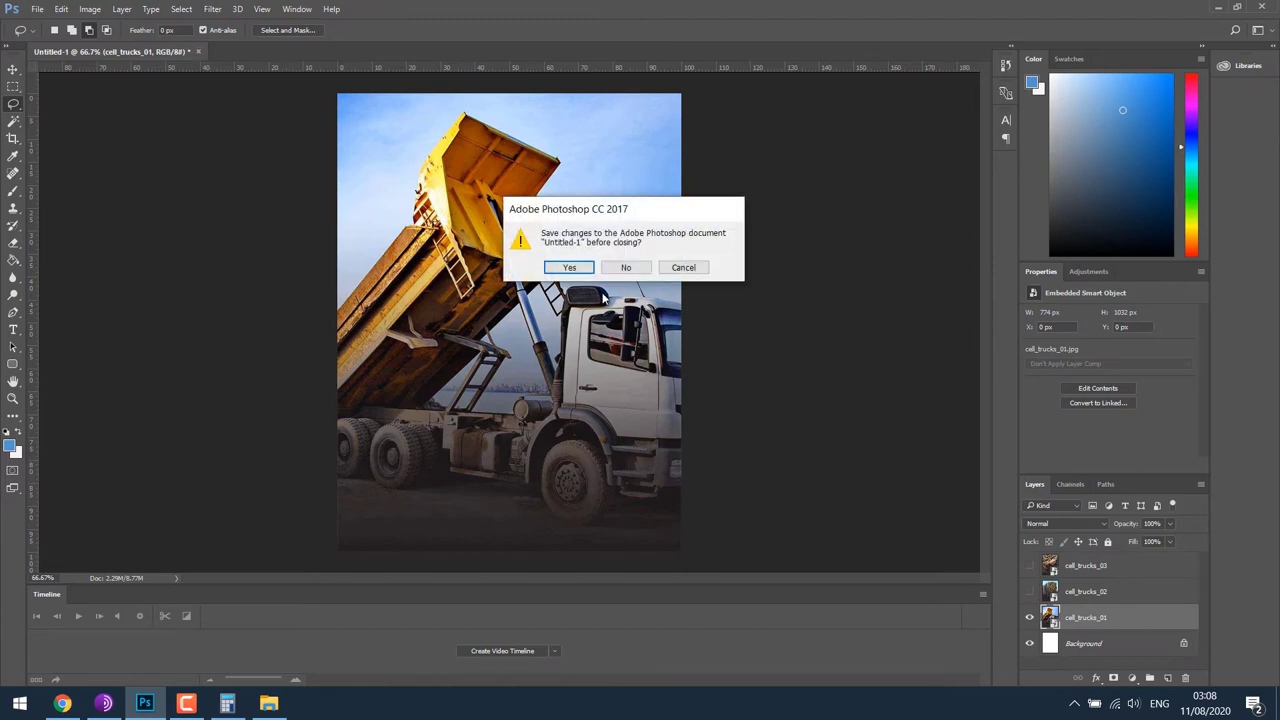
{"action": "left_click", "coordinate": [626, 266]}
{"action": "left_click", "coordinate": [1222, 8]}
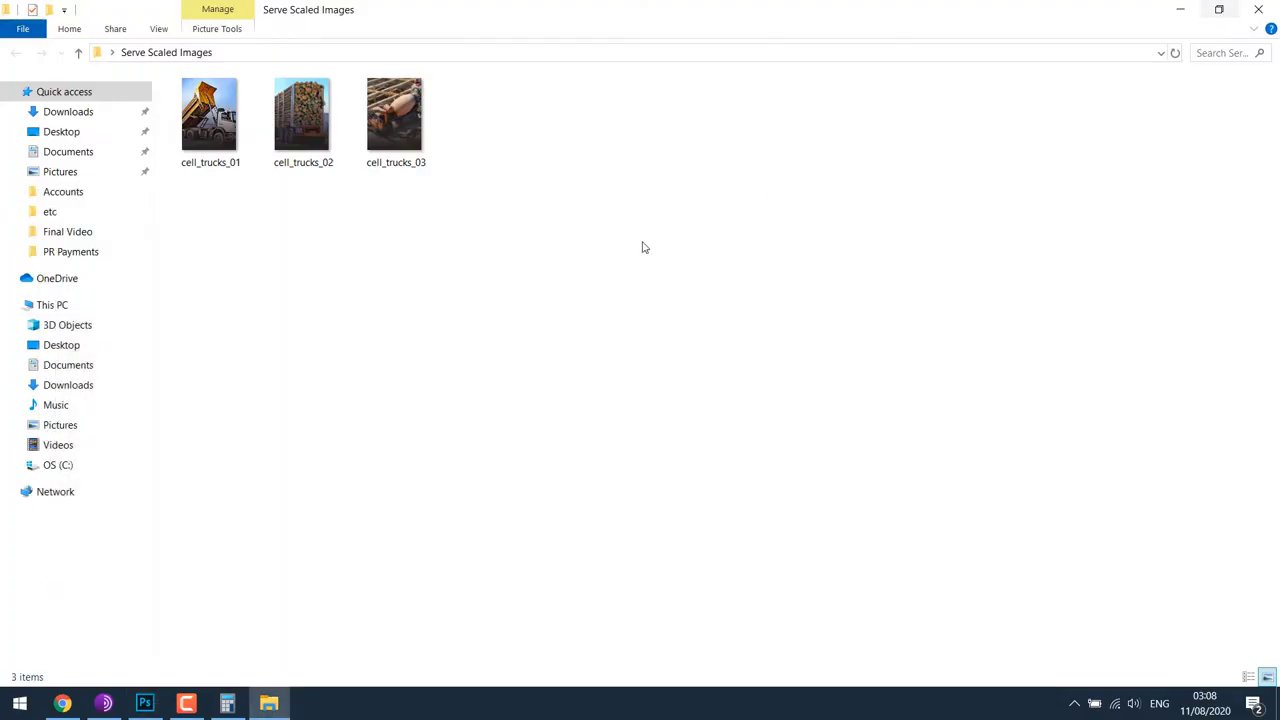
{"action": "left_click", "coordinate": [411, 131]}
{"action": "right_click", "coordinate": [411, 131]}
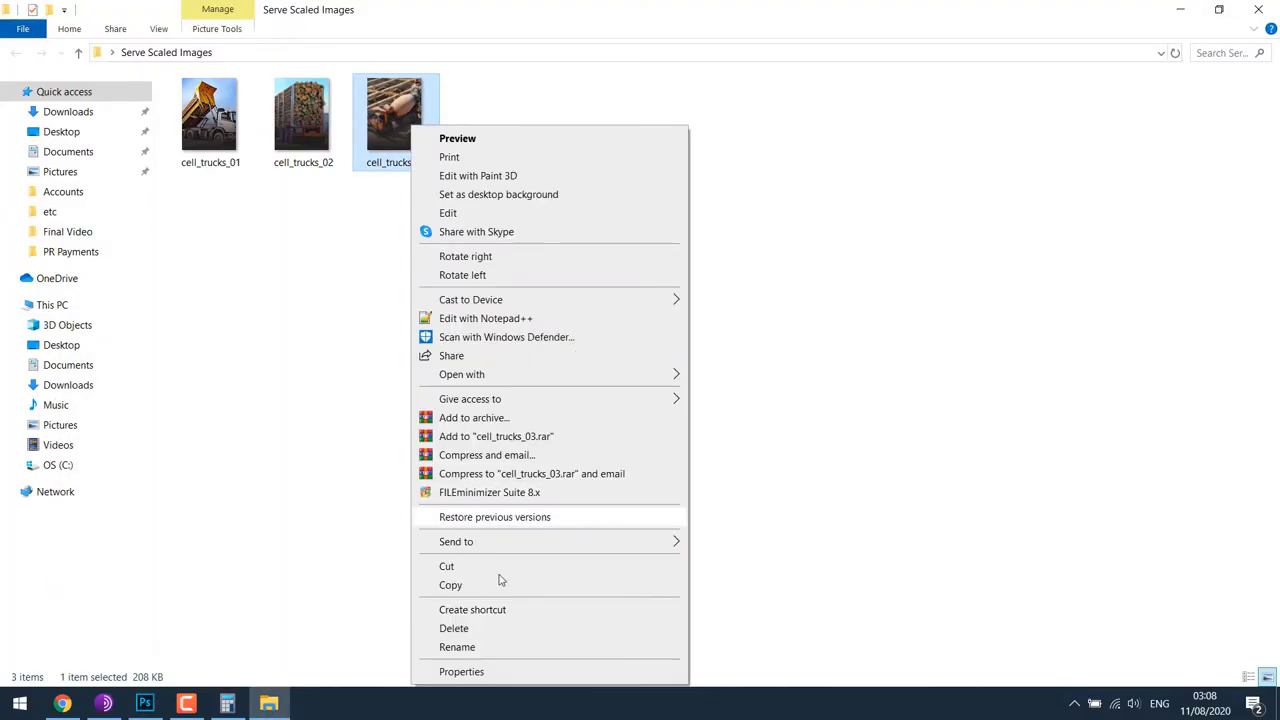
{"action": "left_click", "coordinate": [523, 671]}
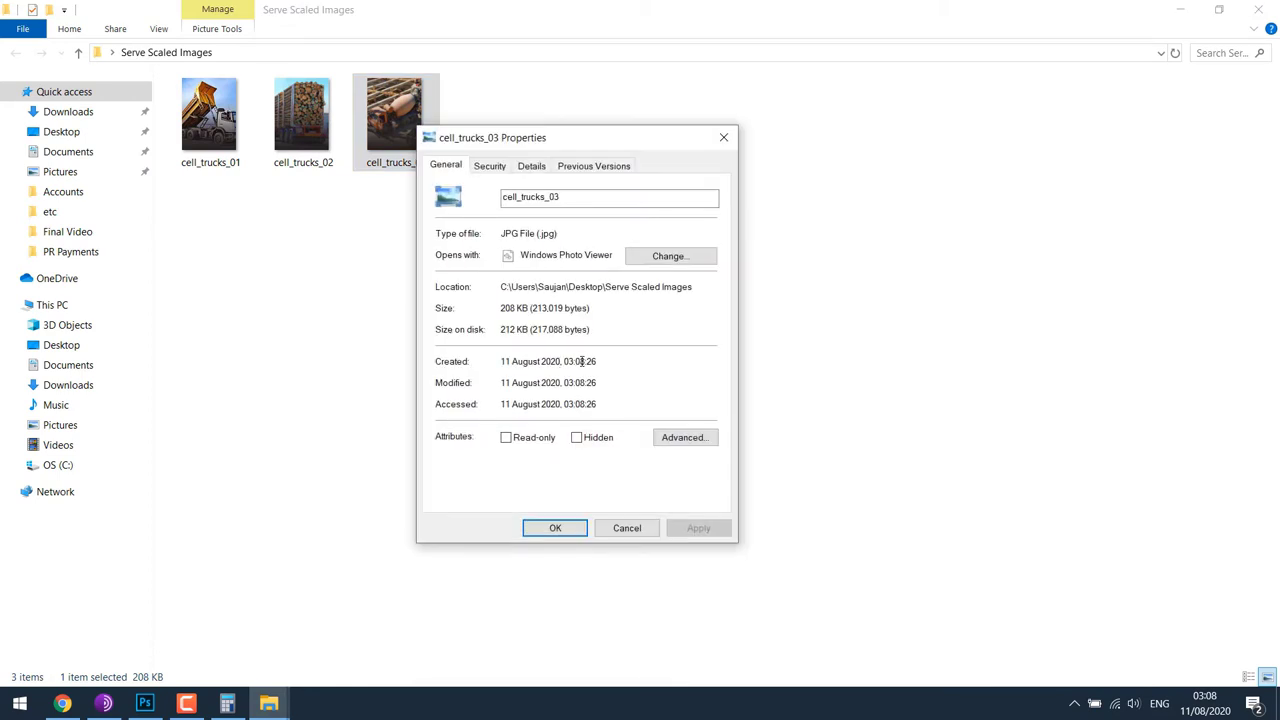
{"action": "left_click", "coordinate": [528, 167]}
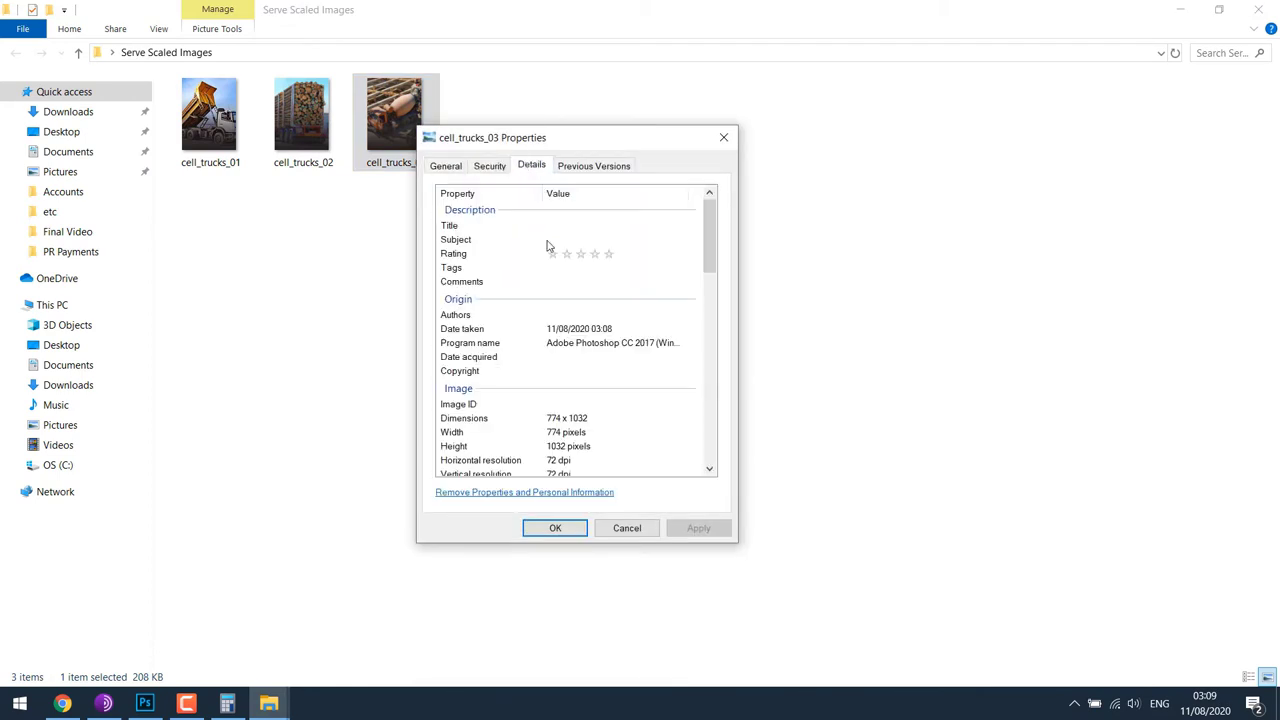
{"action": "left_click", "coordinate": [556, 420]}
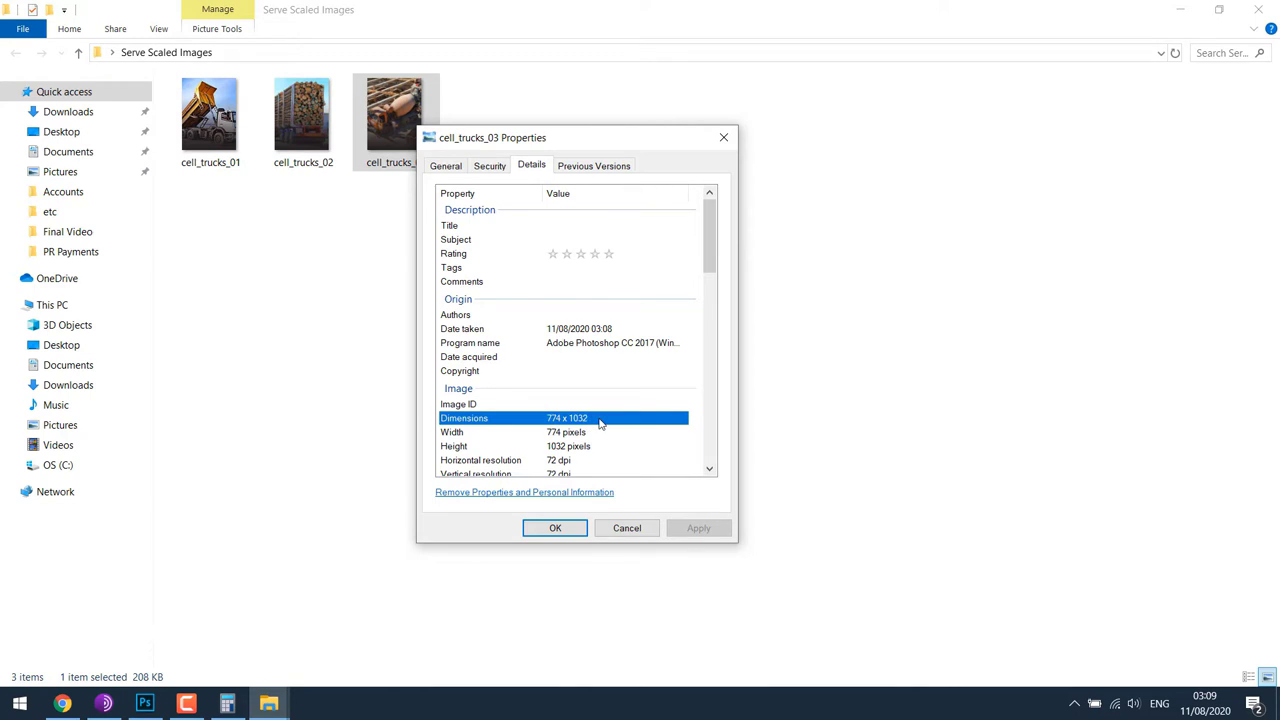
{"action": "left_click", "coordinate": [625, 529]}
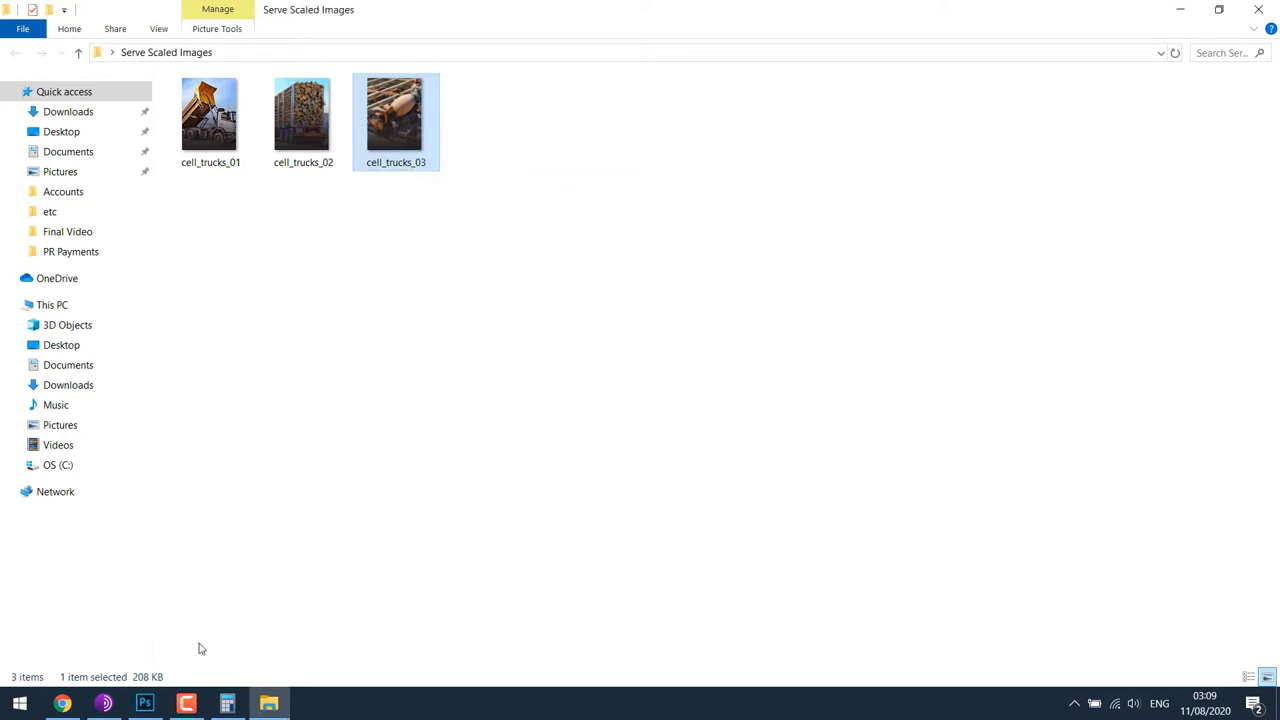
- Open the flagged inner_big_trucks_07 image from the GTmetrix report in a new tab
{"action": "left_click", "coordinate": [62, 704]}
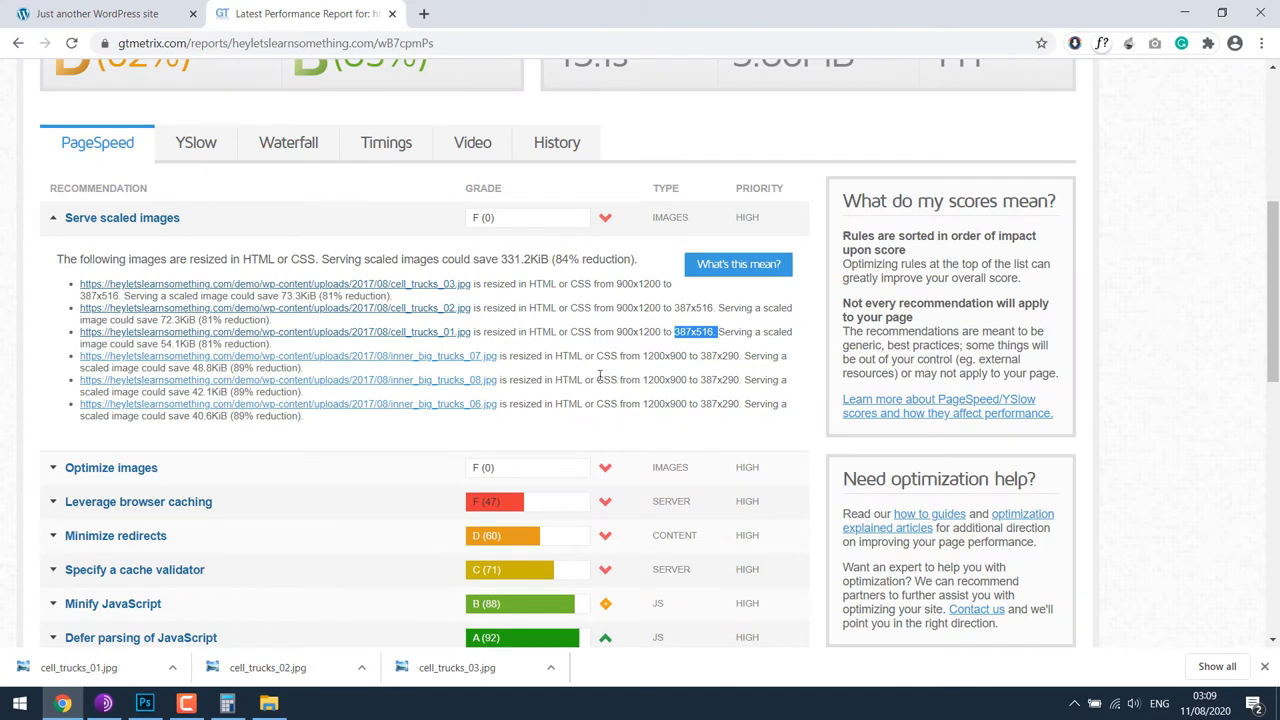
{"action": "right_click", "coordinate": [455, 365]}
{"action": "left_click", "coordinate": [145, 704]}
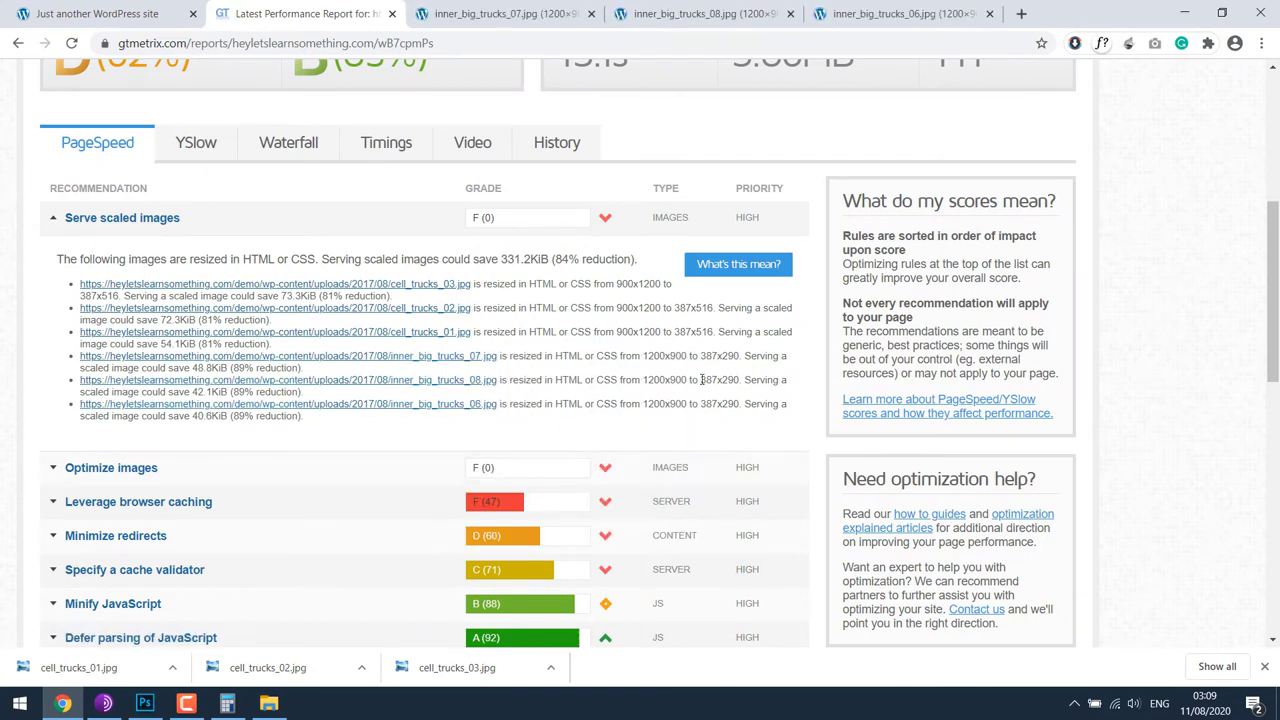
- Create a new 774 × 580 Photoshop document, doubling 387 and 290 in Calculator
{"action": "key", "text": "ctrl+n"}
{"action": "key", "text": "alt+Tab"}
{"action": "type", "text": "387*2"}
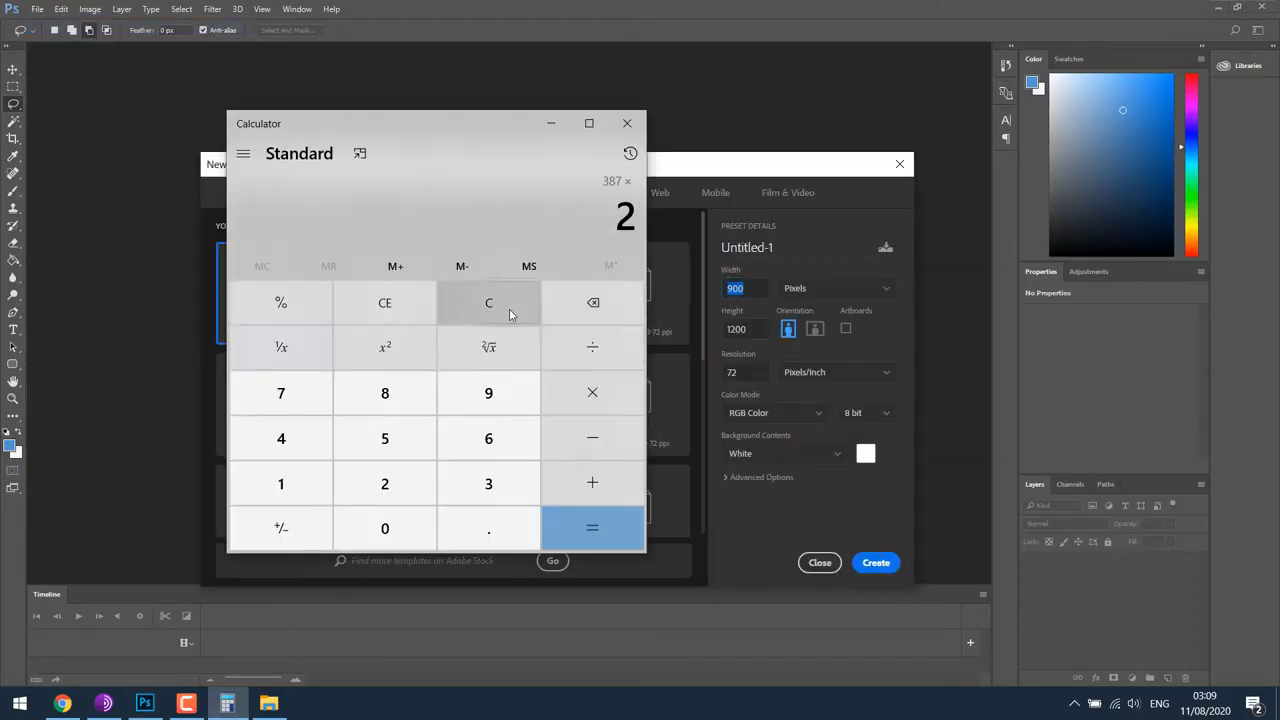
{"action": "key", "text": "Return"}
{"action": "key", "text": "alt+Tab"}
{"action": "type", "text": "774"}
{"action": "key", "text": "alt+Tab"}
{"action": "type", "text": "290*2"}
{"action": "key", "text": "Return"}
{"action": "key", "text": "alt+Tab"}
{"action": "type", "text": "580"}
{"action": "key", "text": "Return"}
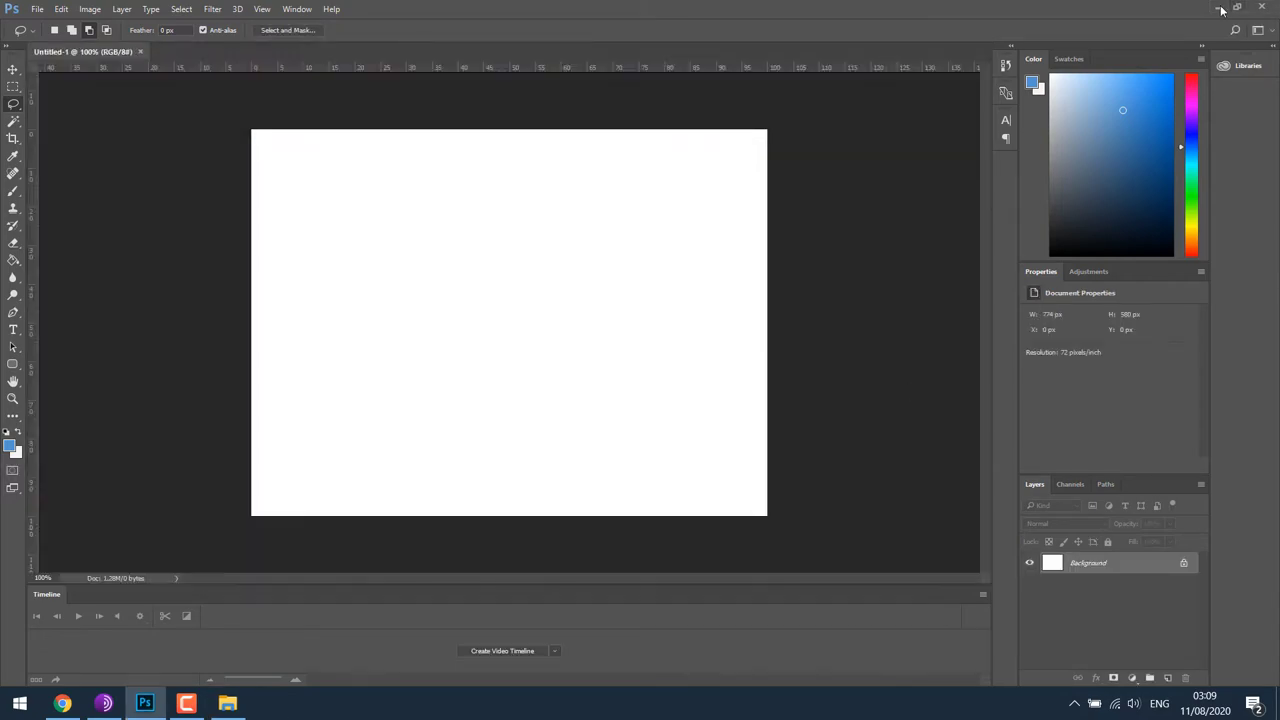
{"action": "key", "text": "alt+Tab"}
- Save the image to Serve Scaled Images and drag the inner_big_trucks files onto the canvas
{"action": "key", "text": "ctrl+w"}
{"action": "key", "text": "ctrl+s"}
{"action": "key", "text": "Return"}
{"action": "key", "text": "ctrl+w"}
{"action": "key", "text": "alt+Tab"}
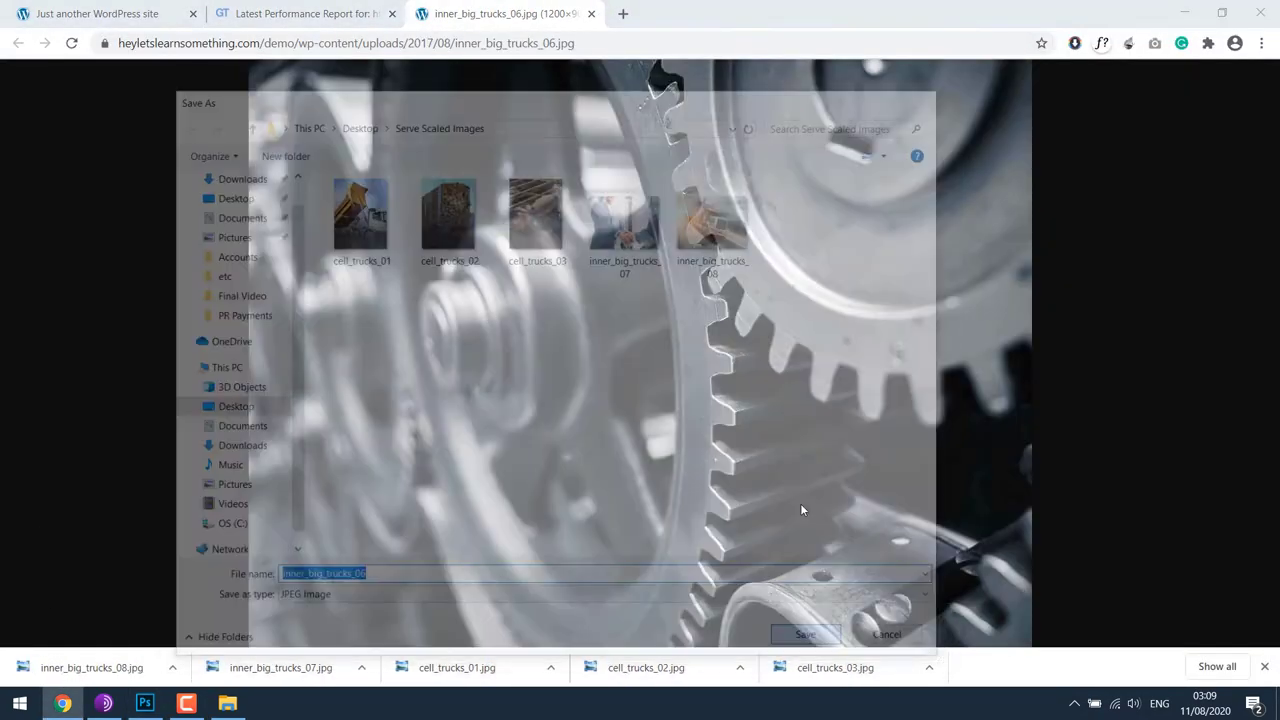
{"action": "left_click_drag", "start_coordinate": [497, 243], "coordinate": [690, 110]}
{"action": "left_click_drag", "start_coordinate": [489, 120], "coordinate": [253, 577]}
- Place the gears, handshake and truck images, scale the truck to fill the canvas, and save as inner_big_trucks_08 JPEG
{"action": "key", "text": "Return"}
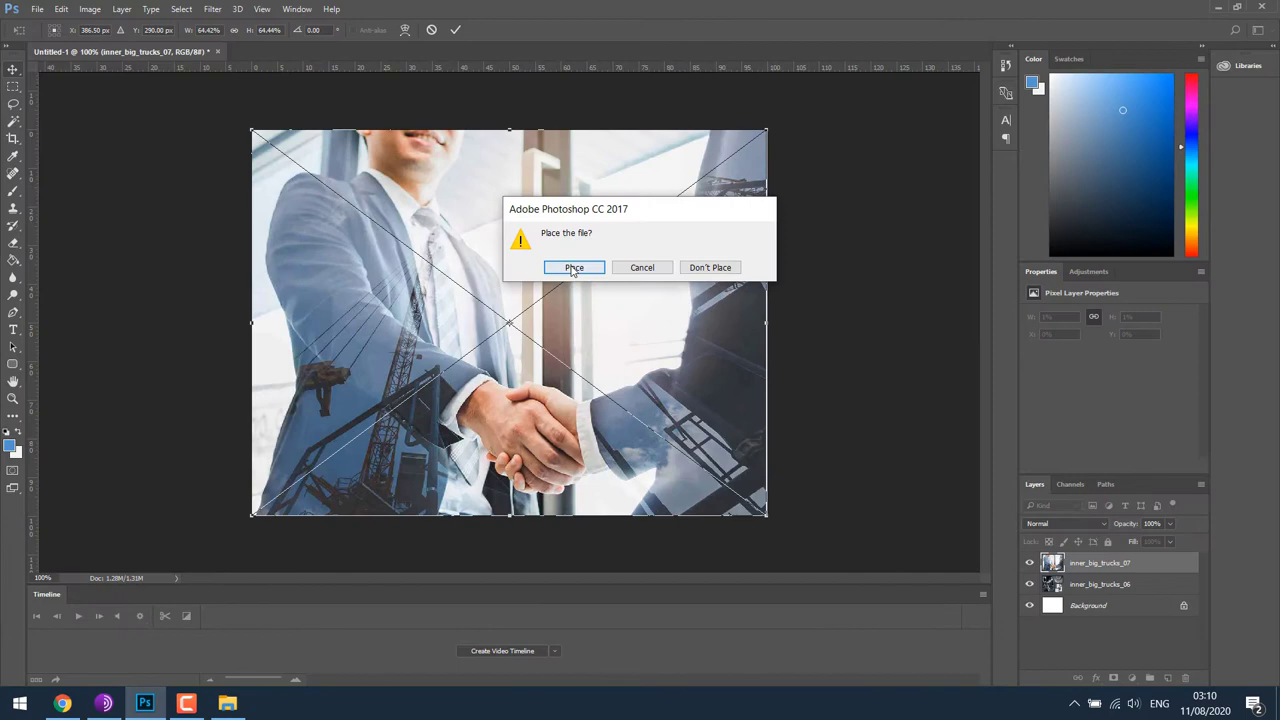
{"action": "key", "text": "Return"}
{"action": "key", "text": "Return"}
{"action": "key", "text": "ctrl+t"}
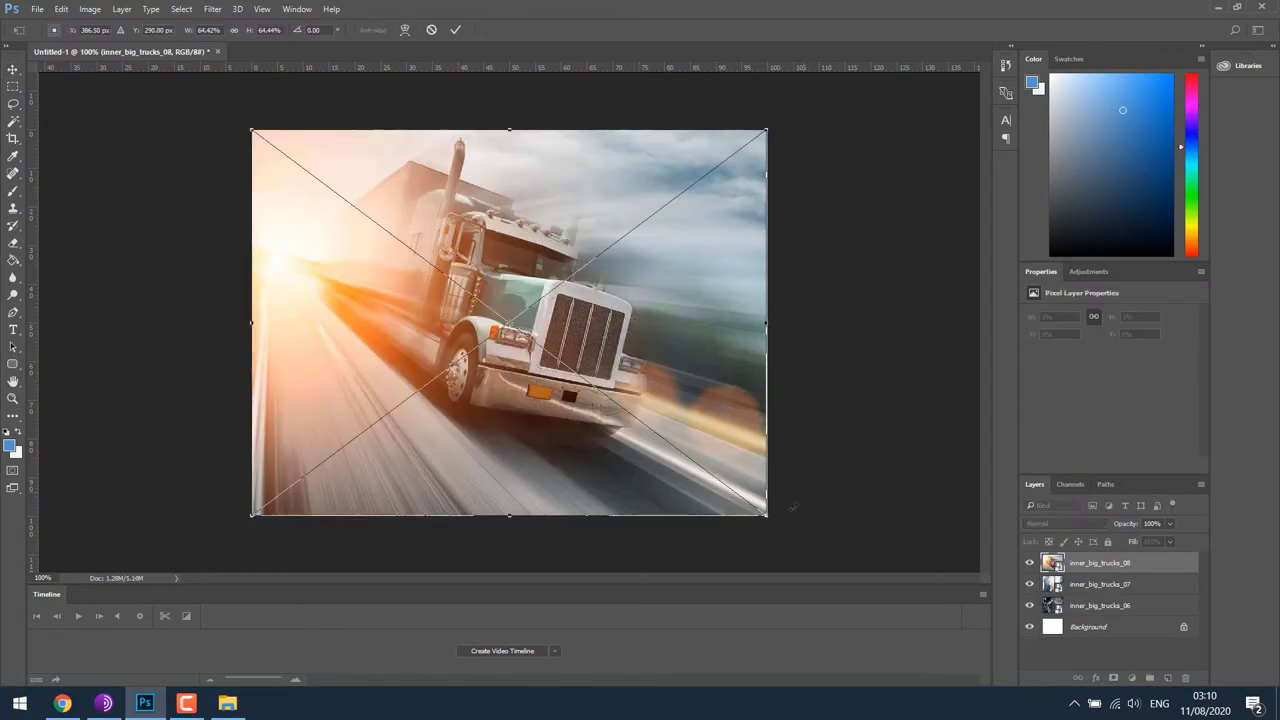
{"action": "left_click_drag", "start_coordinate": [767, 516], "coordinate": [771, 518]}
{"action": "key", "text": "Return"}
{"action": "key", "text": "ctrl+s"}
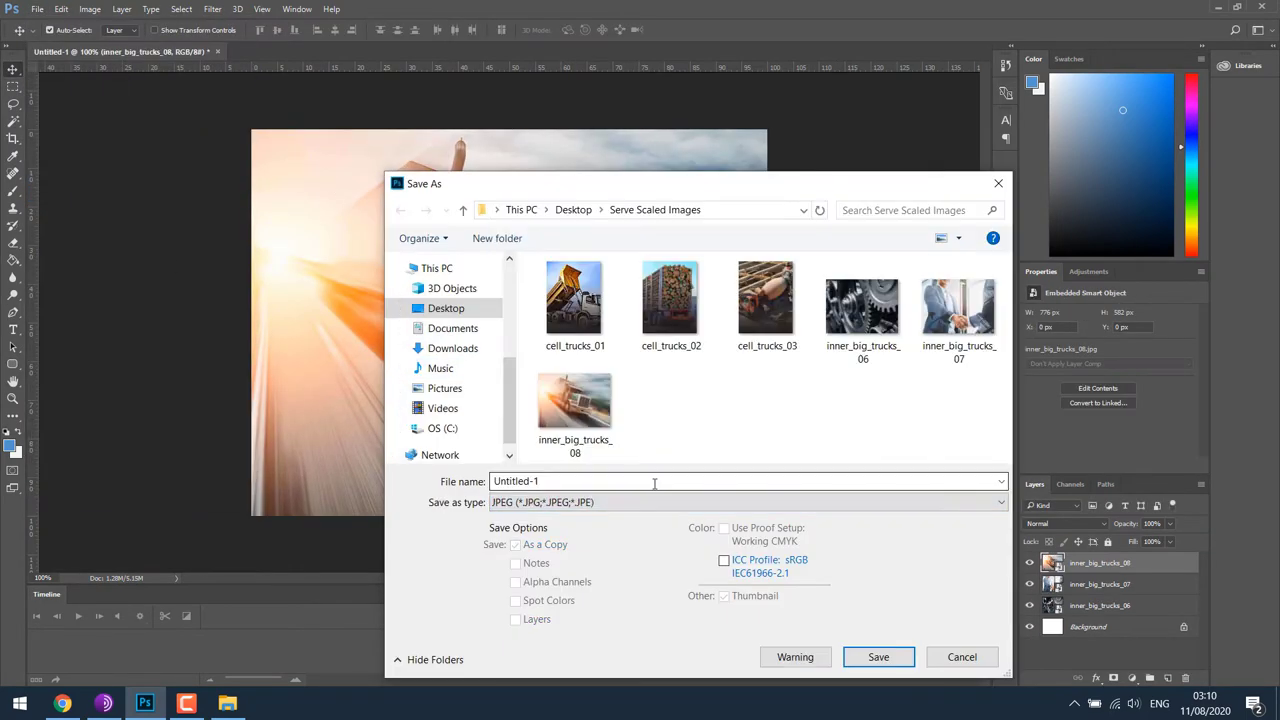
{"action": "key", "text": "Escape"}
{"action": "key", "text": "ctrl+comma"}
- Hide the truck layer, scale the handshake image to fill the canvas, and overwrite inner_big_trucks_07 as JPEG
{"action": "key", "text": "alt+bracketleft"}
{"action": "key", "text": "ctrl+t"}
{"action": "left_click_drag", "start_coordinate": [767, 516], "coordinate": [774, 520]}
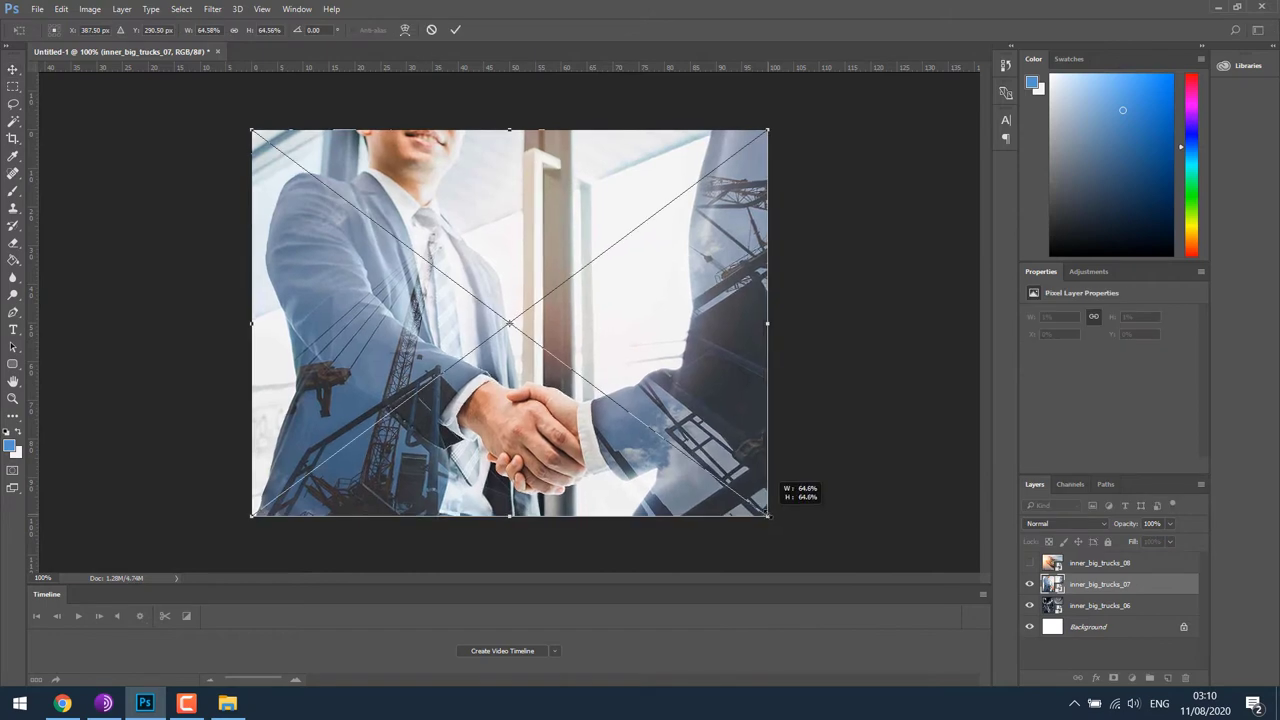
{"action": "key", "text": "ctrl+s"}
{"action": "key", "text": "Return"}
{"action": "key", "text": "Return"}
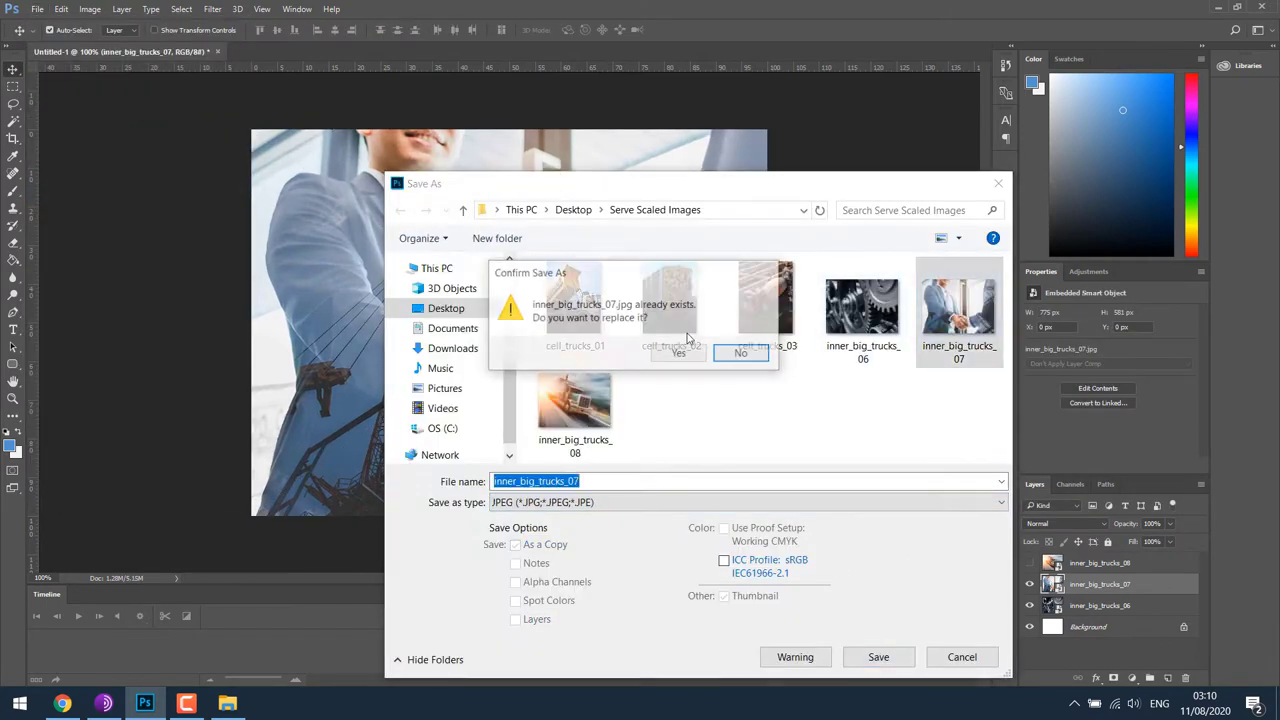
{"action": "key", "text": "y"}
- Hide the handshake layer, scale the gears image to fill the canvas, and save as inner_big_trucks_06 JPEG
{"action": "key", "text": "Return"}
{"action": "key", "text": "ctrl+comma"}
{"action": "key", "text": "alt+bracketleft"}
{"action": "key", "text": "ctrl+t"}
{"action": "key", "text": "ctrl+s"}
{"action": "key", "text": "Return"}
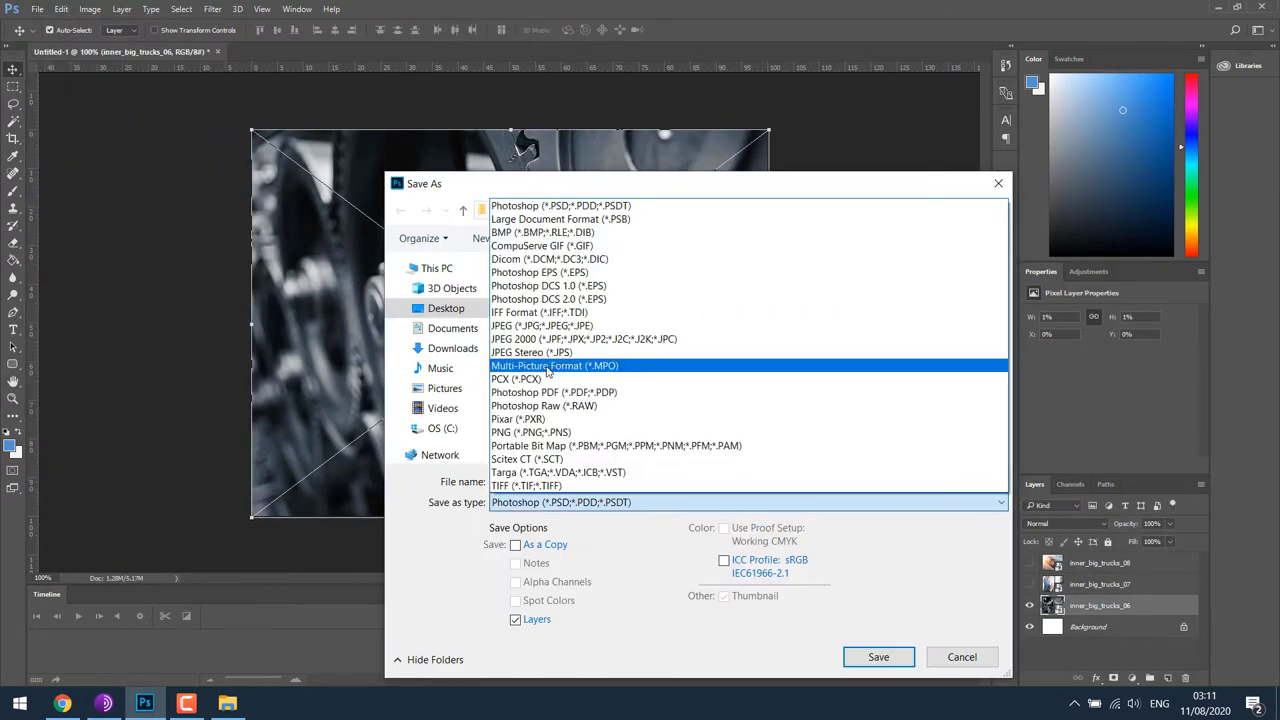
{"action": "key", "text": "Return"}
- Close the Photoshop document and select all six resized images in the Serve Scaled Images folder
{"action": "key", "text": "ctrl+w"}
{"action": "key", "text": "alt+Tab"}
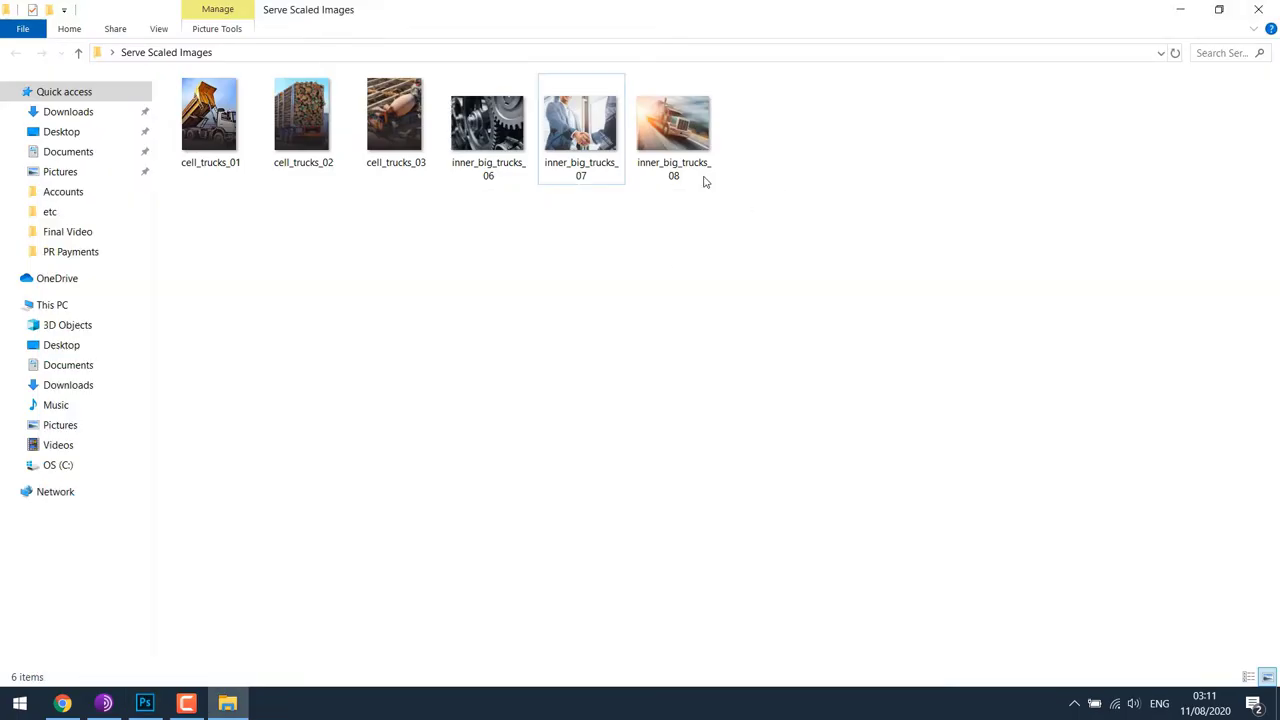
{"action": "left_click_drag", "start_coordinate": [776, 205], "coordinate": [166, 72]}
{"action": "left_click_drag", "start_coordinate": [197, 214], "coordinate": [736, 116]}
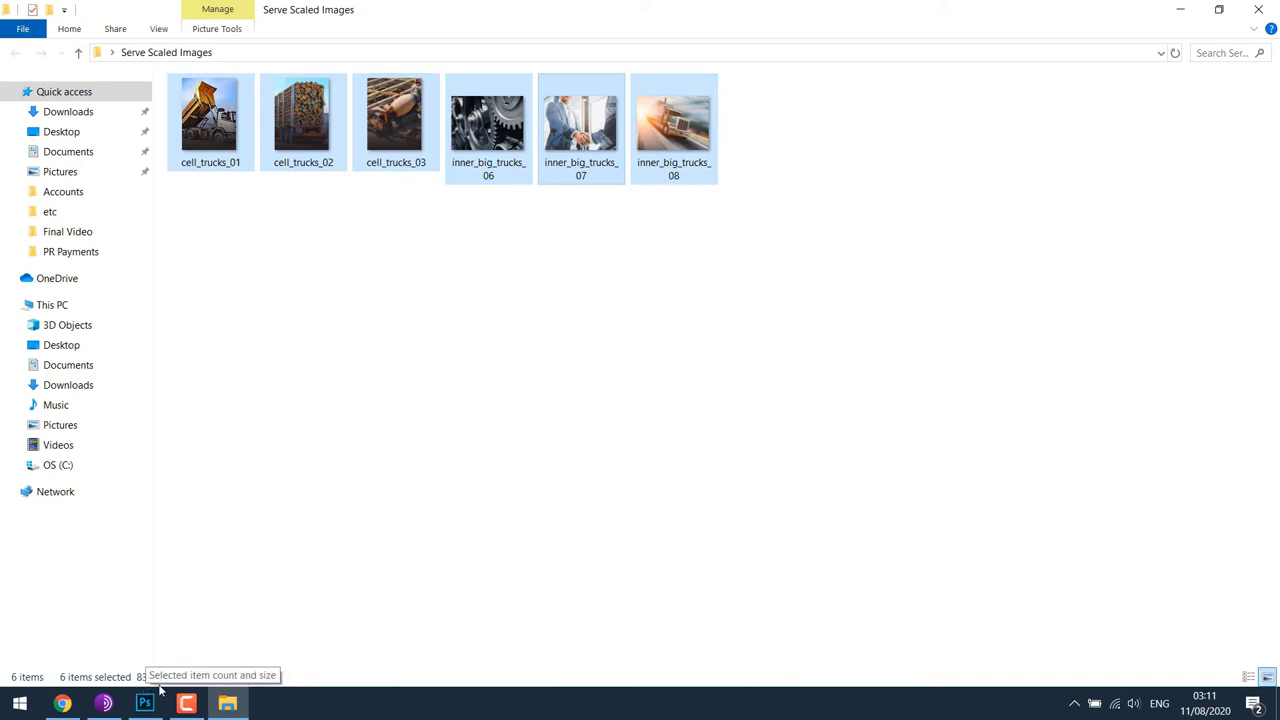
- Load tinypng.com in a new Chrome tab
{"action": "left_click", "coordinate": [63, 703]}
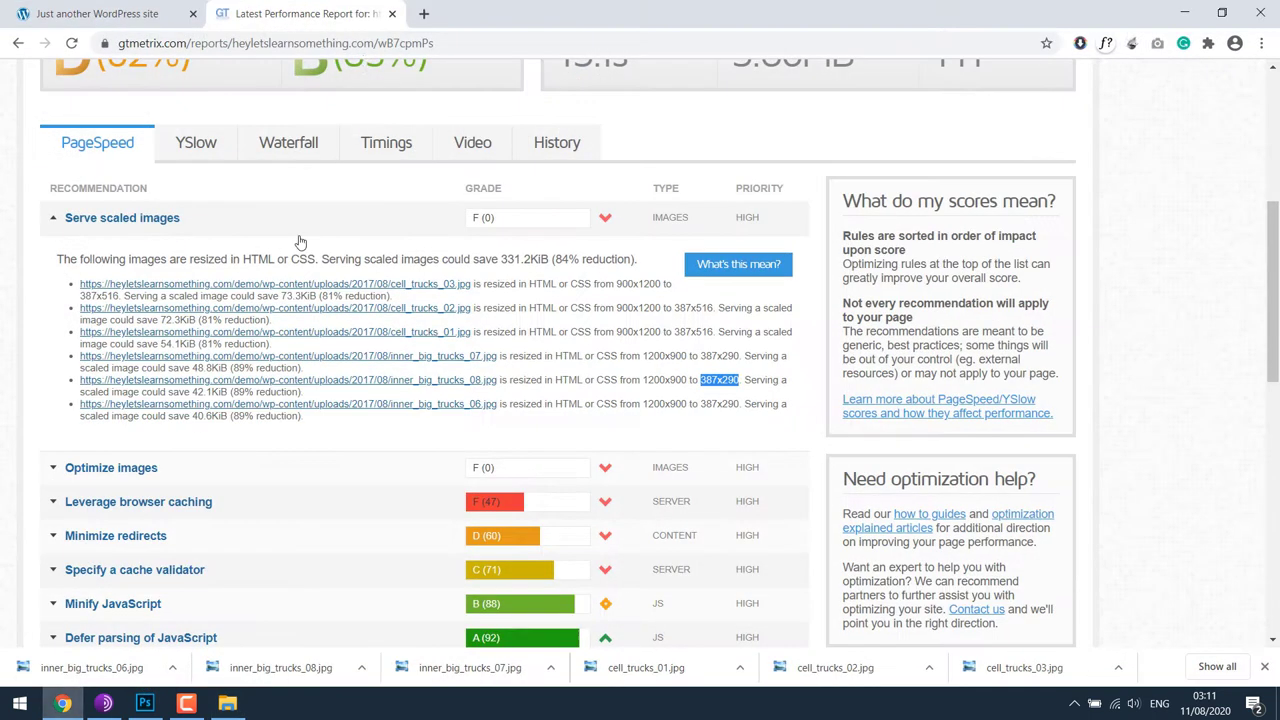
{"action": "left_click", "coordinate": [423, 14]}
{"action": "type", "text": "tin"}
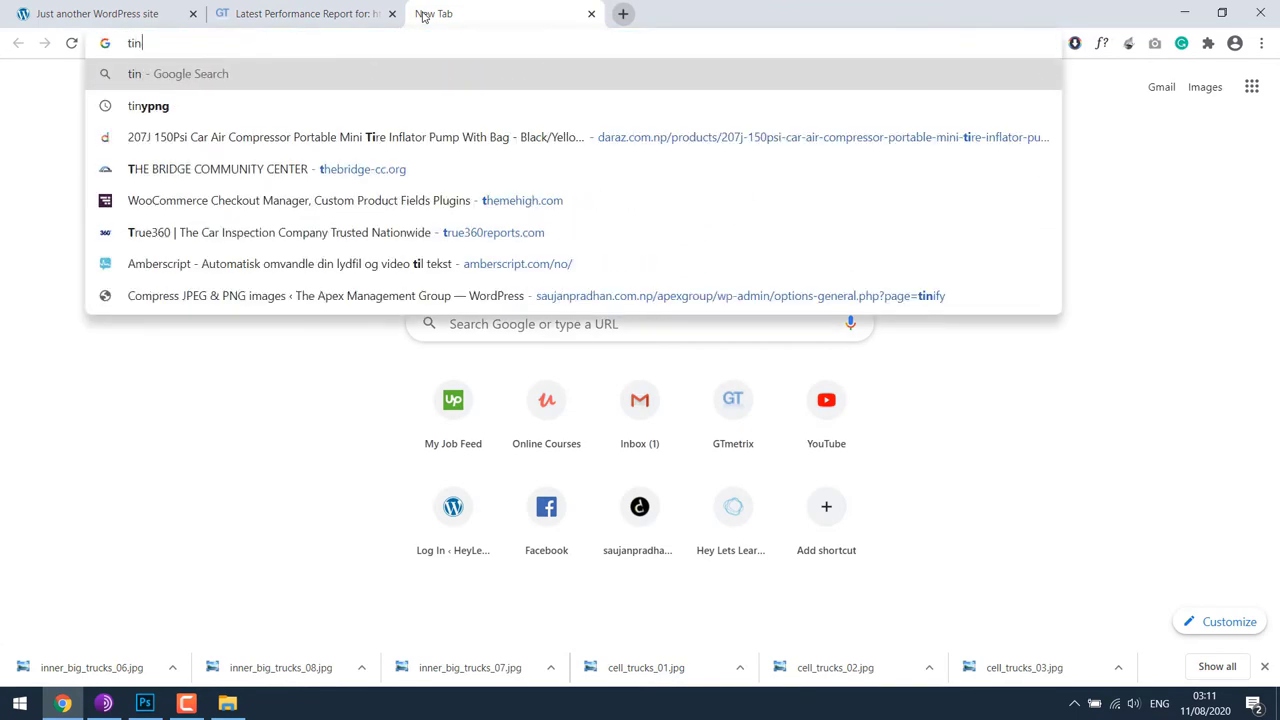
{"action": "type", "text": "ypng"}
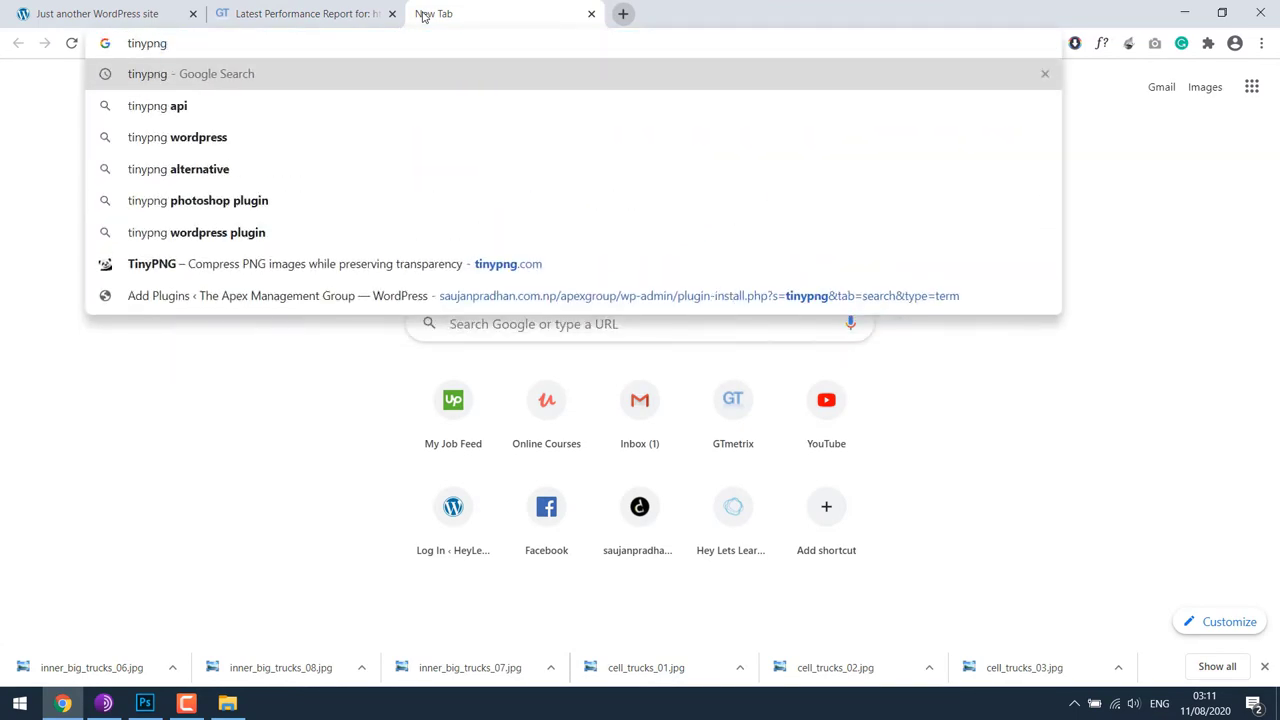
{"action": "type", "text": ".com"}
{"action": "key", "text": "Return"}
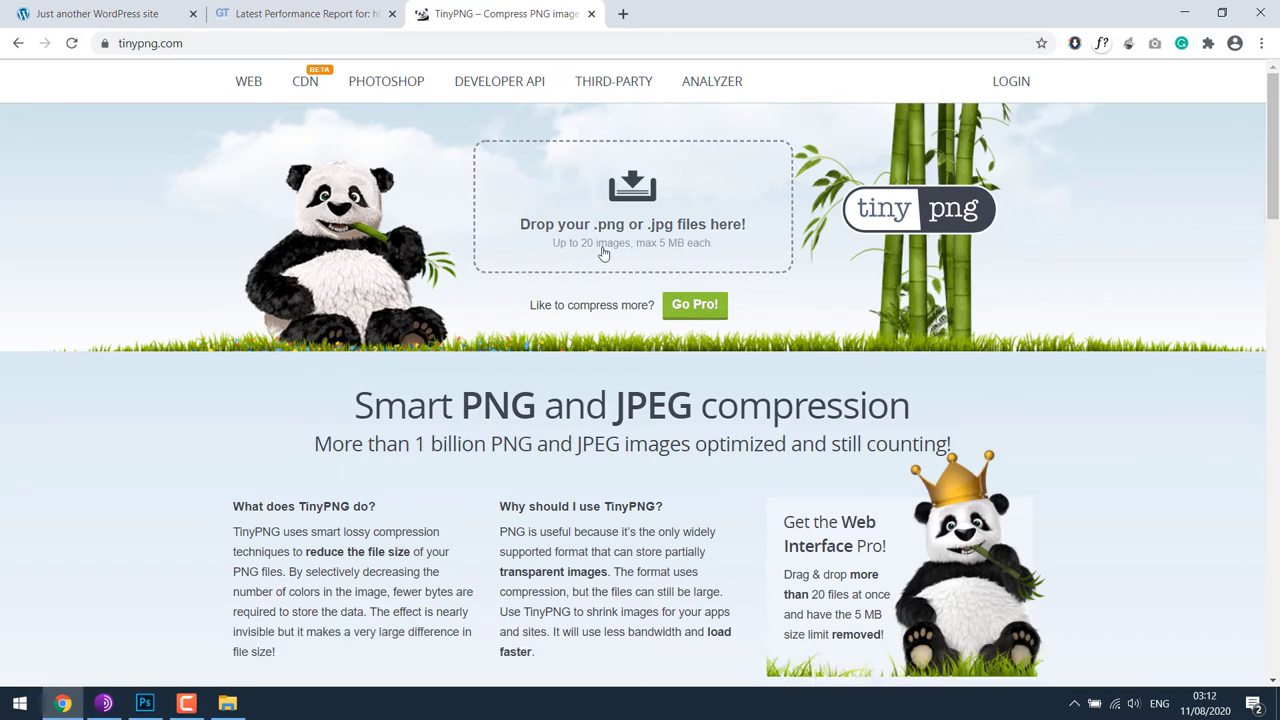
- Drag the six selected images from the folder window onto TinyPNG's drop zone
{"action": "left_click", "coordinate": [228, 703]}
{"action": "double_click", "coordinate": [713, 7]}
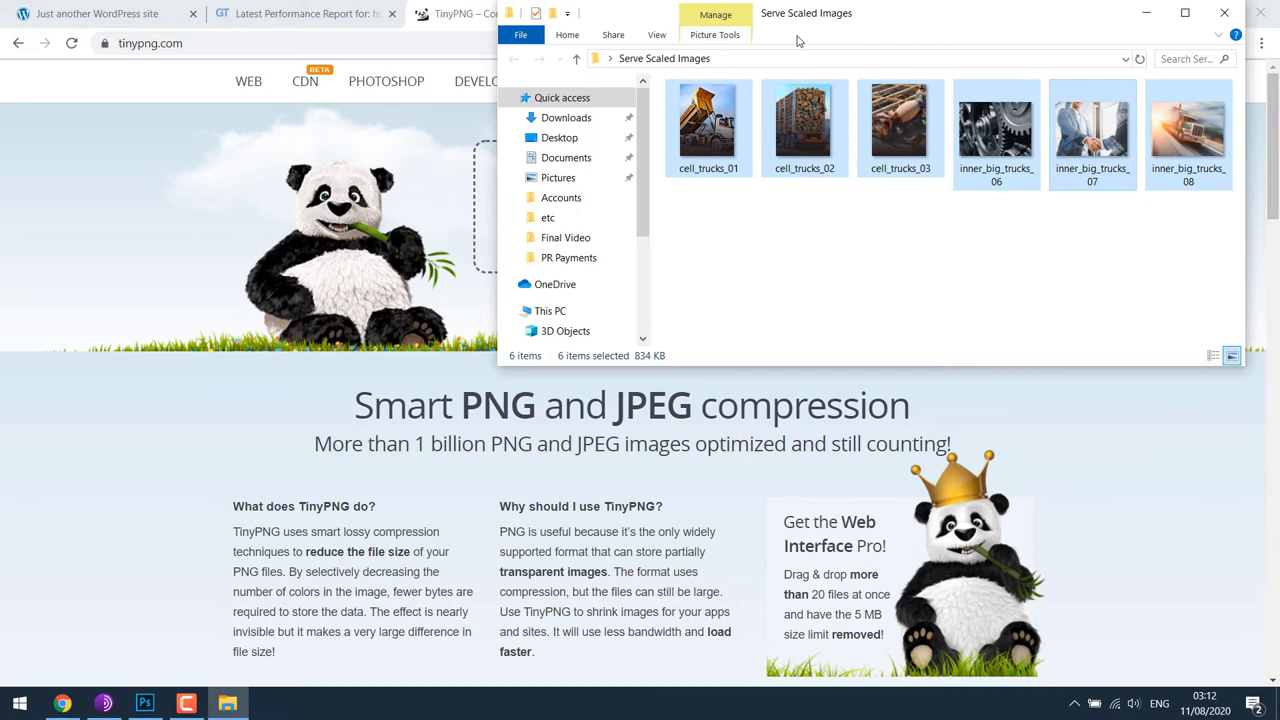
{"action": "left_click_drag", "start_coordinate": [798, 40], "coordinate": [394, 251]}
{"action": "left_click_drag", "start_coordinate": [552, 360], "coordinate": [627, 203]}
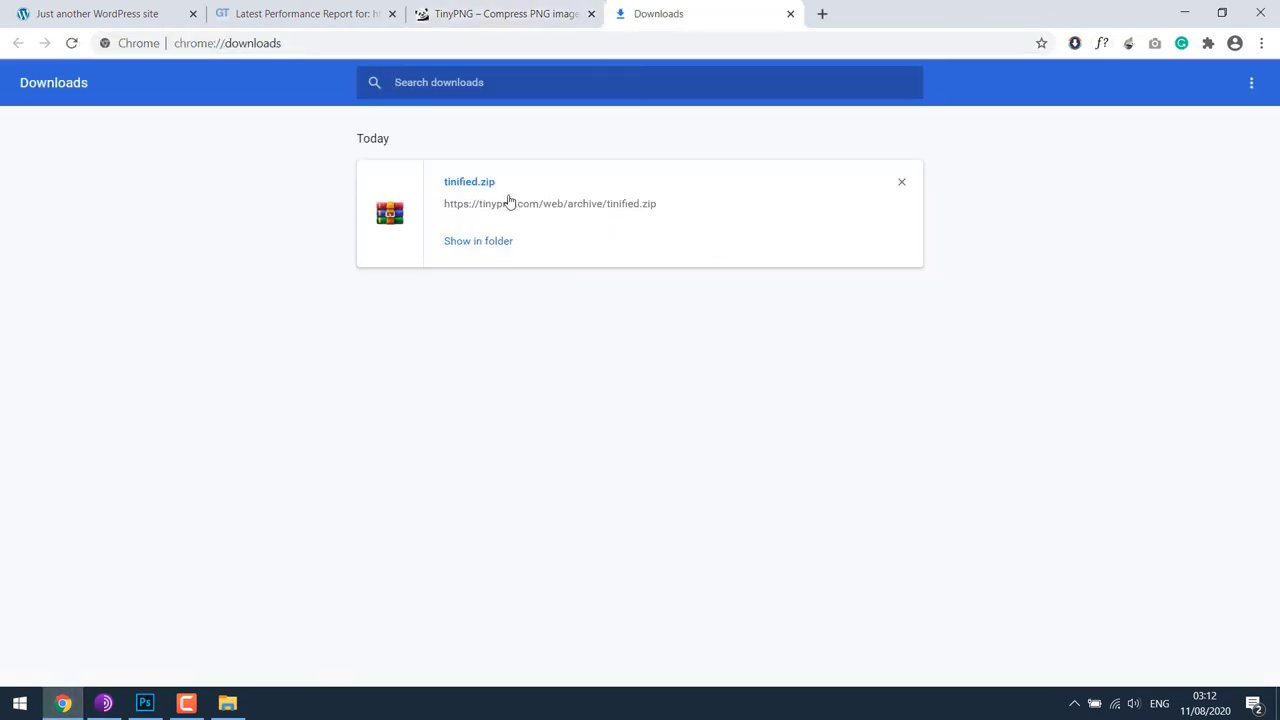
- Open tinified.zip from Downloads and select all six compressed images in the archive
{"action": "left_click", "coordinate": [485, 243]}
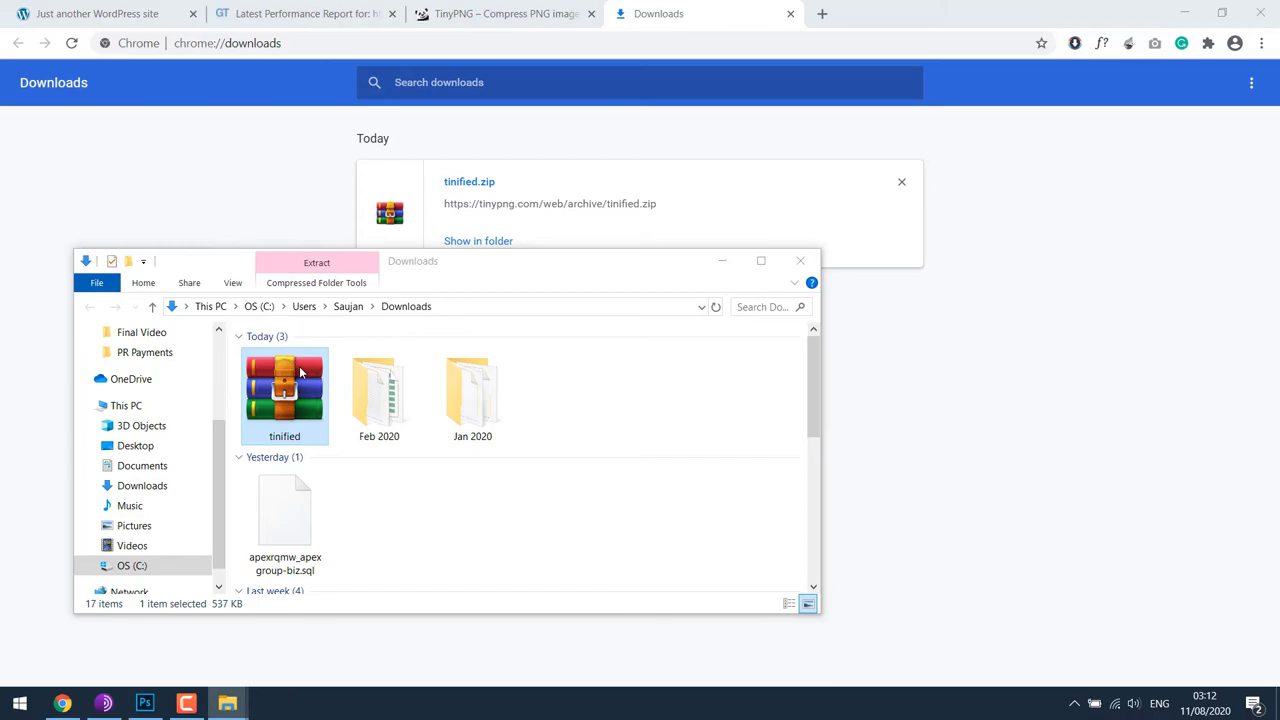
{"action": "double_click", "coordinate": [290, 385]}
{"action": "left_click", "coordinate": [1181, 8]}
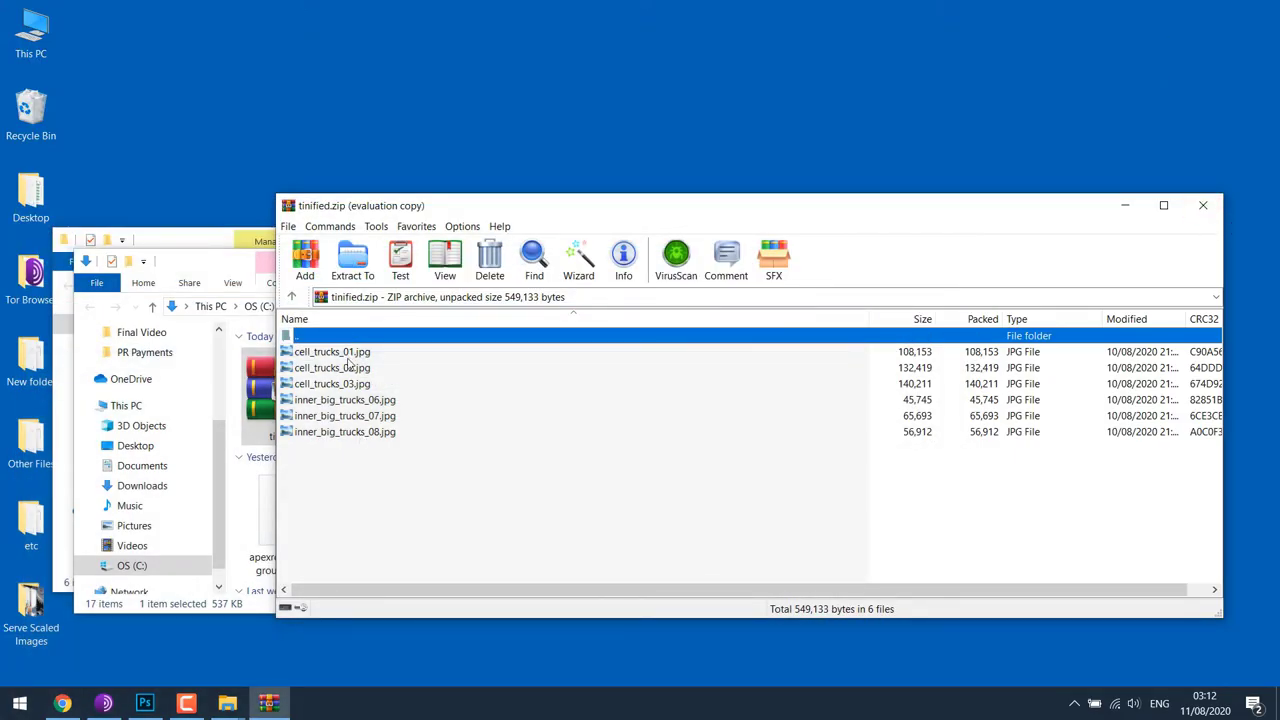
{"action": "left_click", "coordinate": [347, 357]}
{"action": "left_click", "coordinate": [358, 431], "text": "shift"}
{"action": "left_click", "coordinate": [225, 266]}
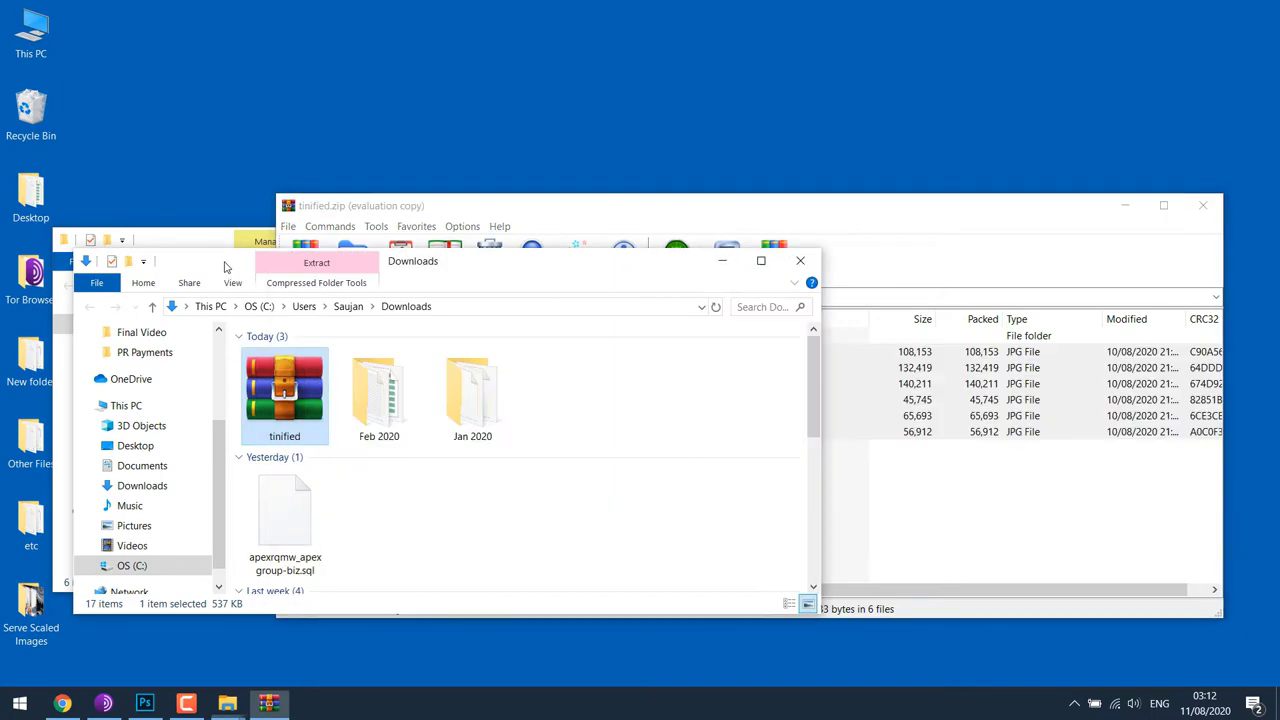
{"action": "left_click", "coordinate": [800, 262]}
{"action": "left_click_drag", "start_coordinate": [505, 208], "coordinate": [858, 167]}
- Replace the Serve Scaled Images originals with the compressed files and rename all six cell_trucks_01_opt
{"action": "left_click_drag", "start_coordinate": [443, 458], "coordinate": [441, 455]}
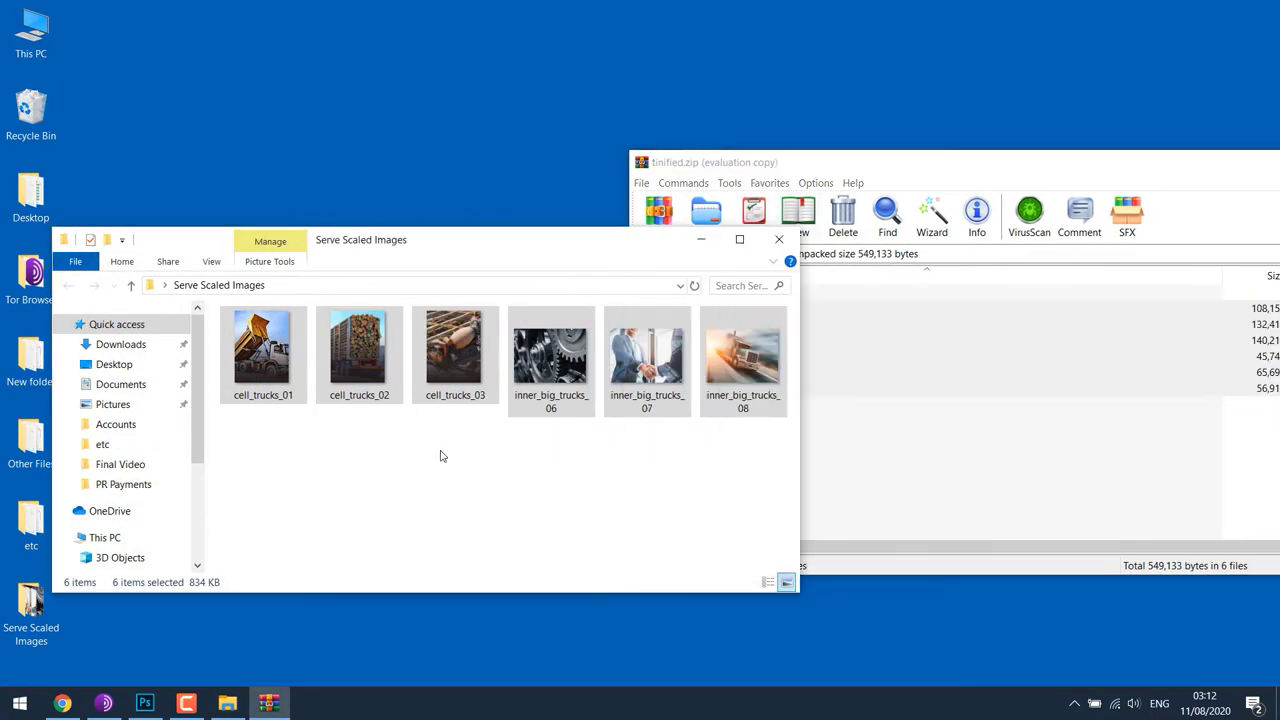
{"action": "left_click", "coordinate": [297, 270]}
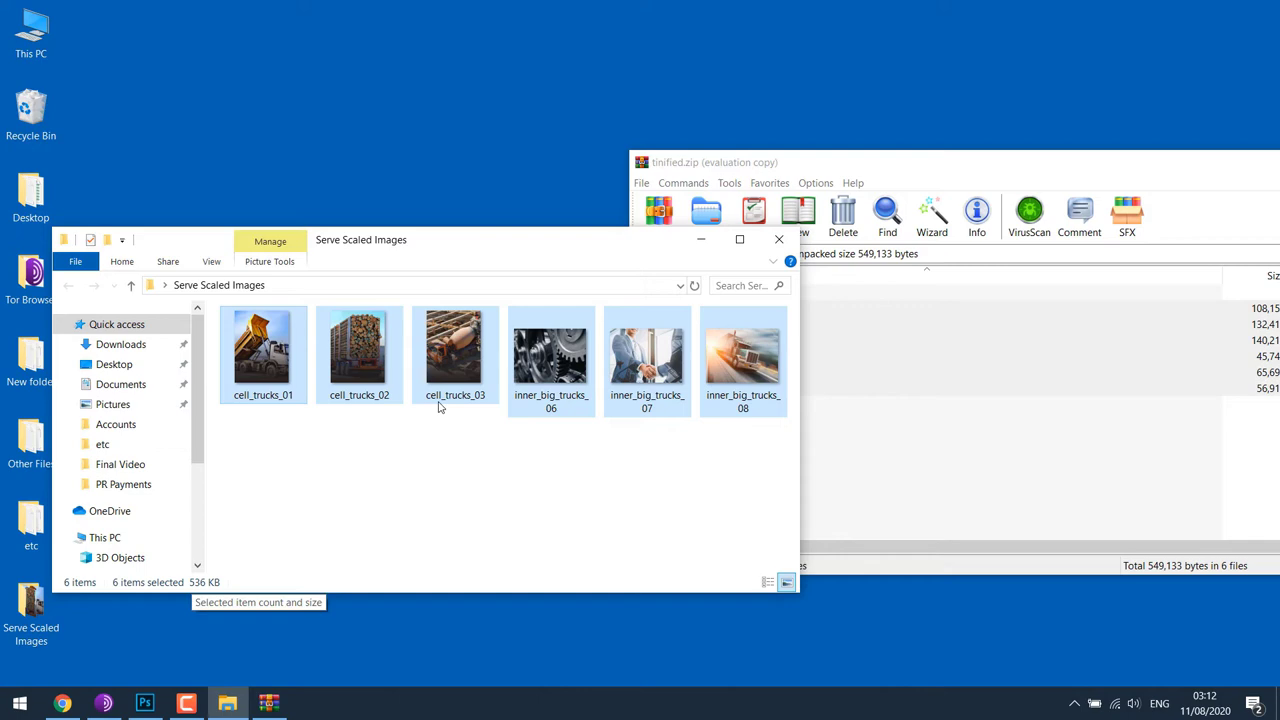
{"action": "left_click", "coordinate": [739, 240]}
{"action": "left_click_drag", "start_coordinate": [802, 143], "coordinate": [225, 120]}
{"action": "right_click", "coordinate": [225, 120]}
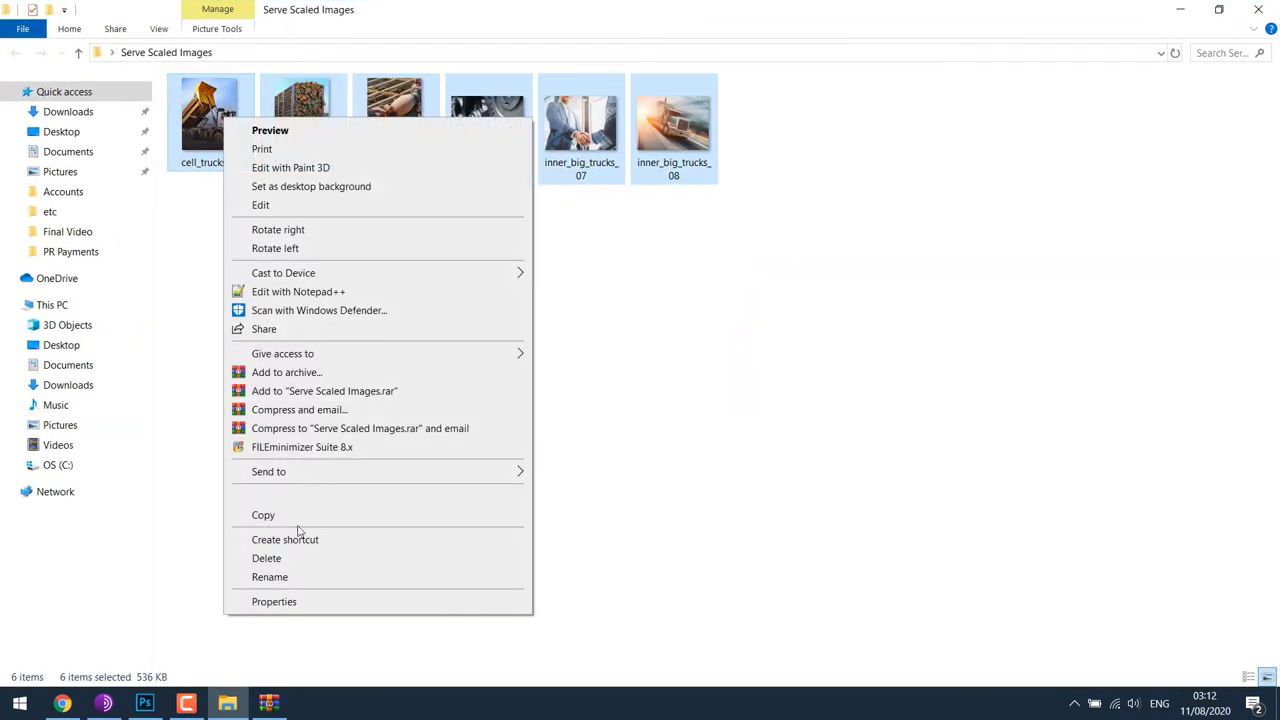
{"action": "left_click", "coordinate": [318, 580]}
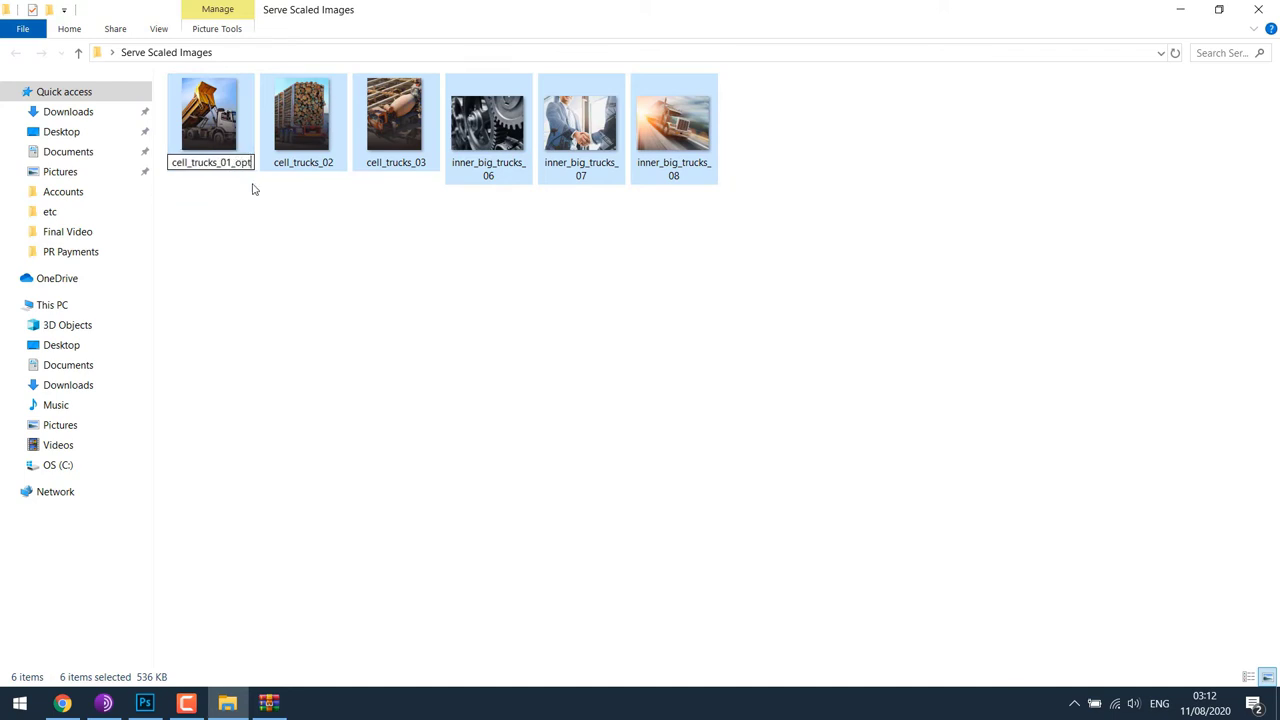
{"action": "left_click", "coordinate": [409, 323]}
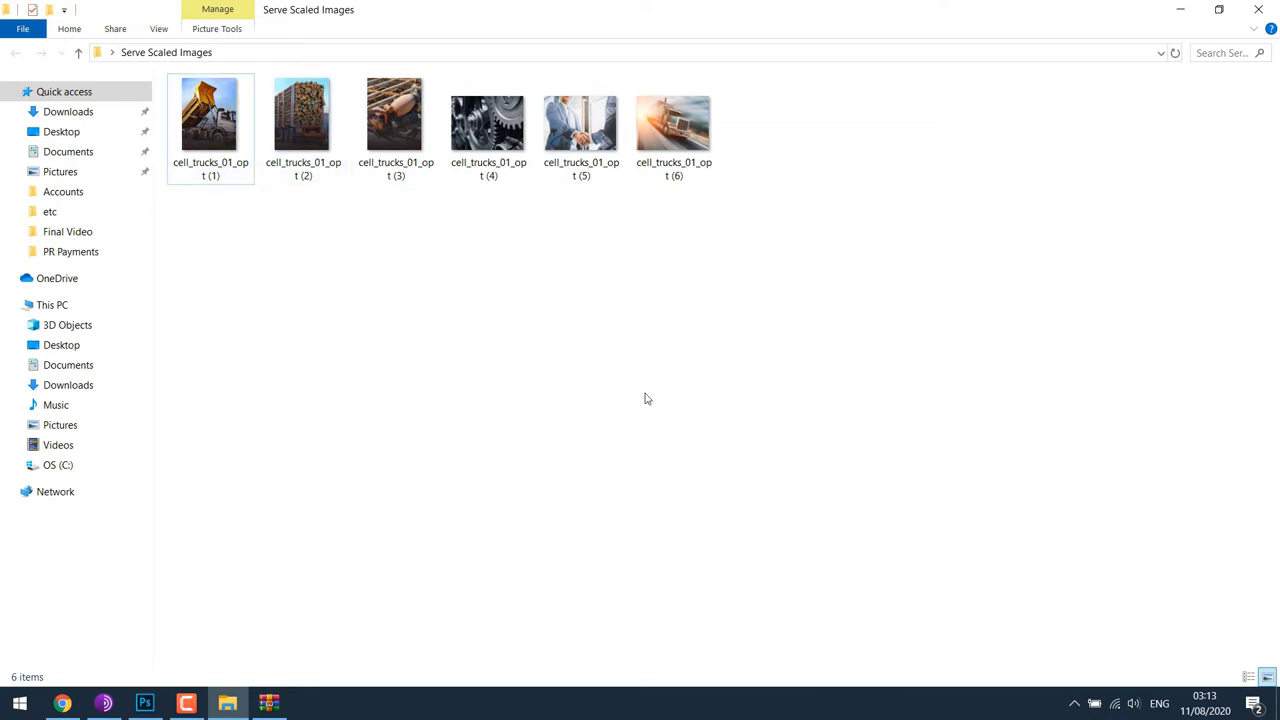
{"action": "left_click", "coordinate": [62, 703]}
- Go to the demo site's wp-admin address and close the TinyPNG and two Downloads tabs
{"action": "left_click", "coordinate": [145, 10]}
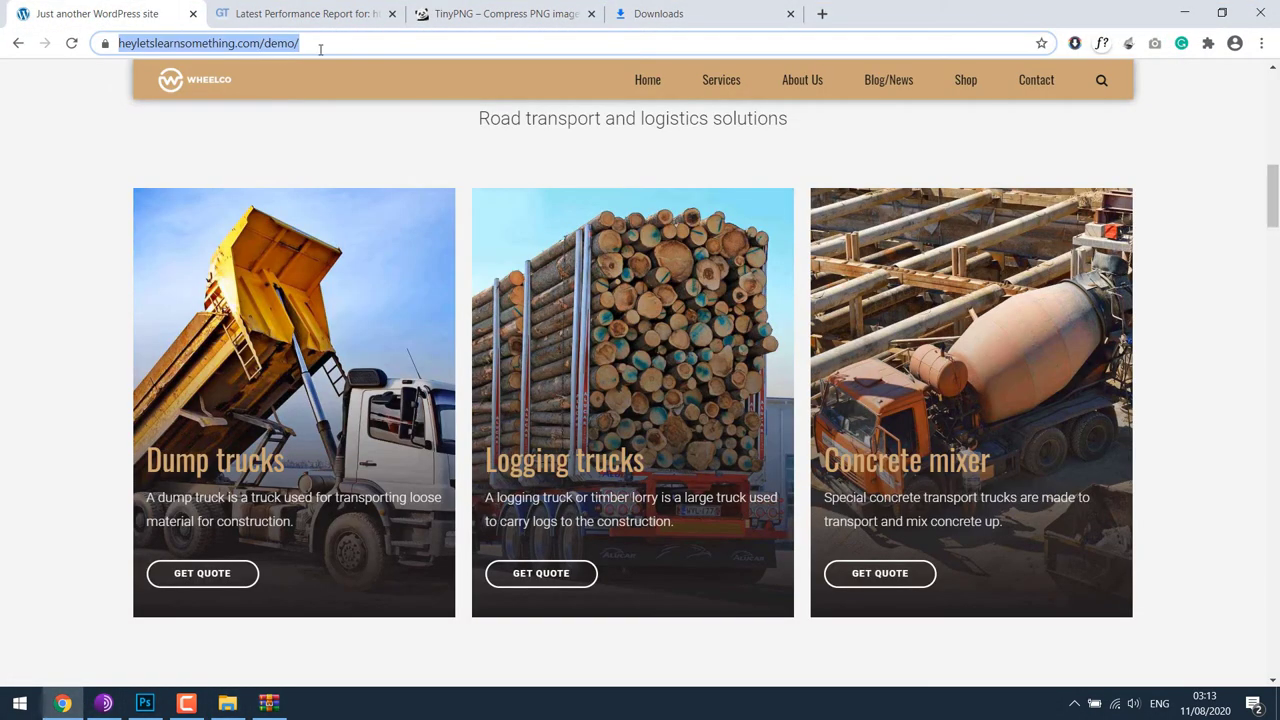
{"action": "type", "text": "wp-a"}
{"action": "key", "text": "Return"}
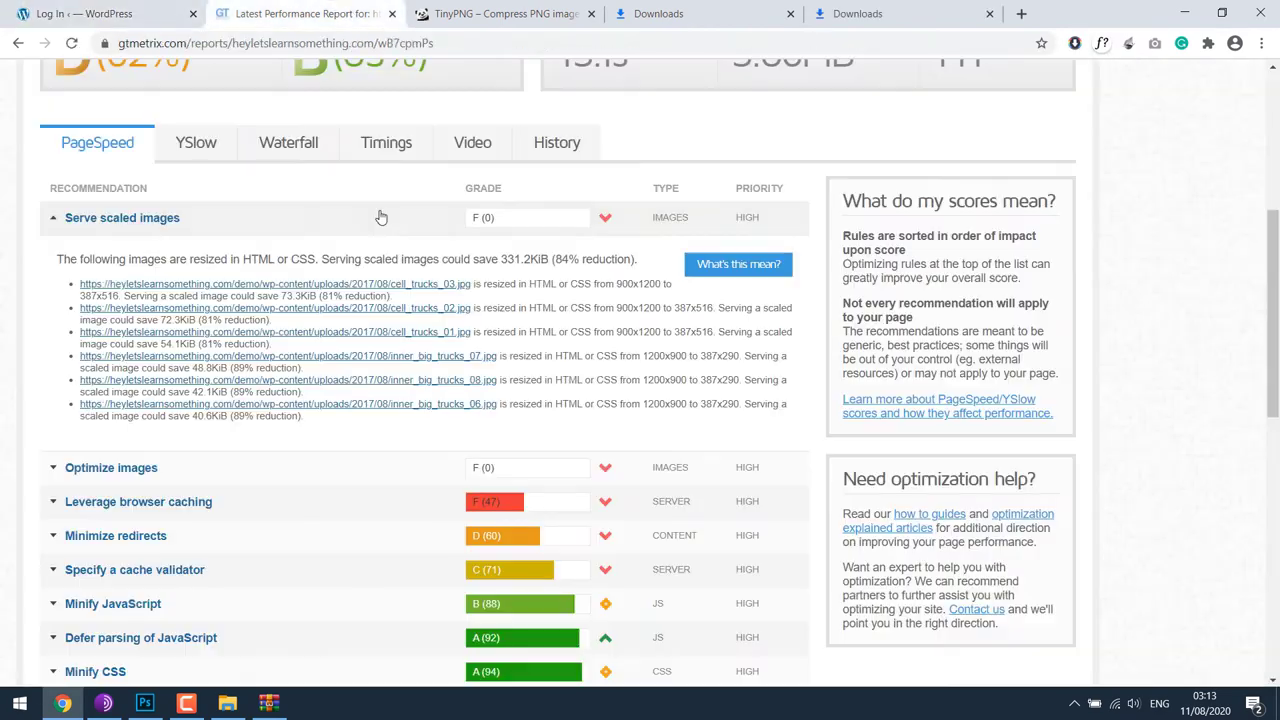
{"action": "left_click", "coordinate": [564, 14]}
{"action": "left_click", "coordinate": [591, 14]}
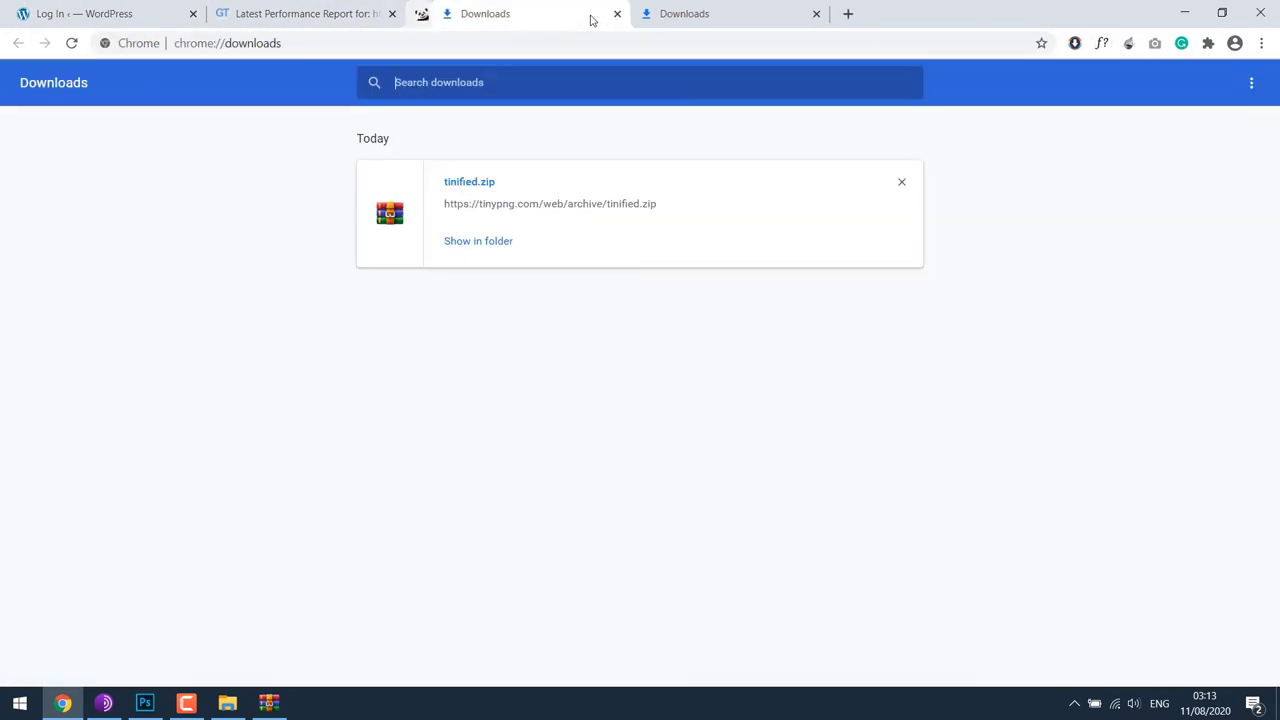
{"action": "left_click", "coordinate": [592, 14]}
{"action": "left_click", "coordinate": [594, 14]}
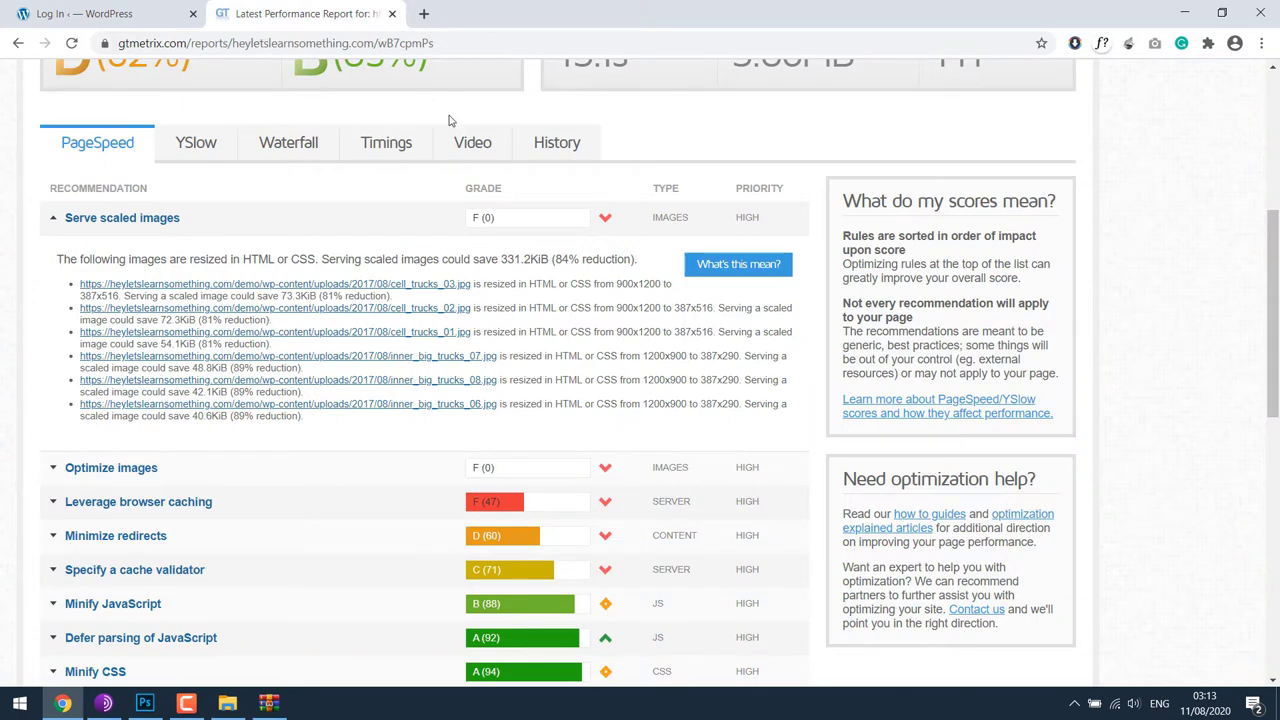
- Log in to WordPress with the account password
{"action": "key", "text": "ctrl+shift+Tab"}
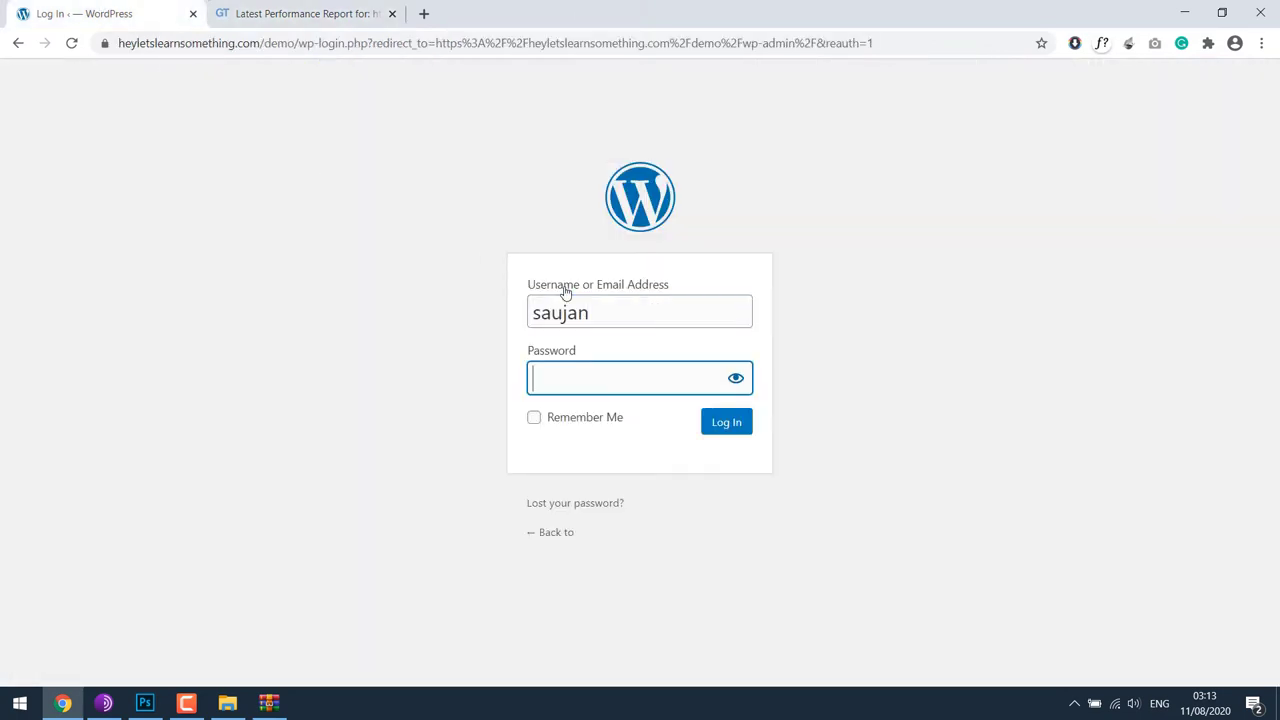
{"action": "type", "text": "********"}
{"action": "key", "text": "Return"}
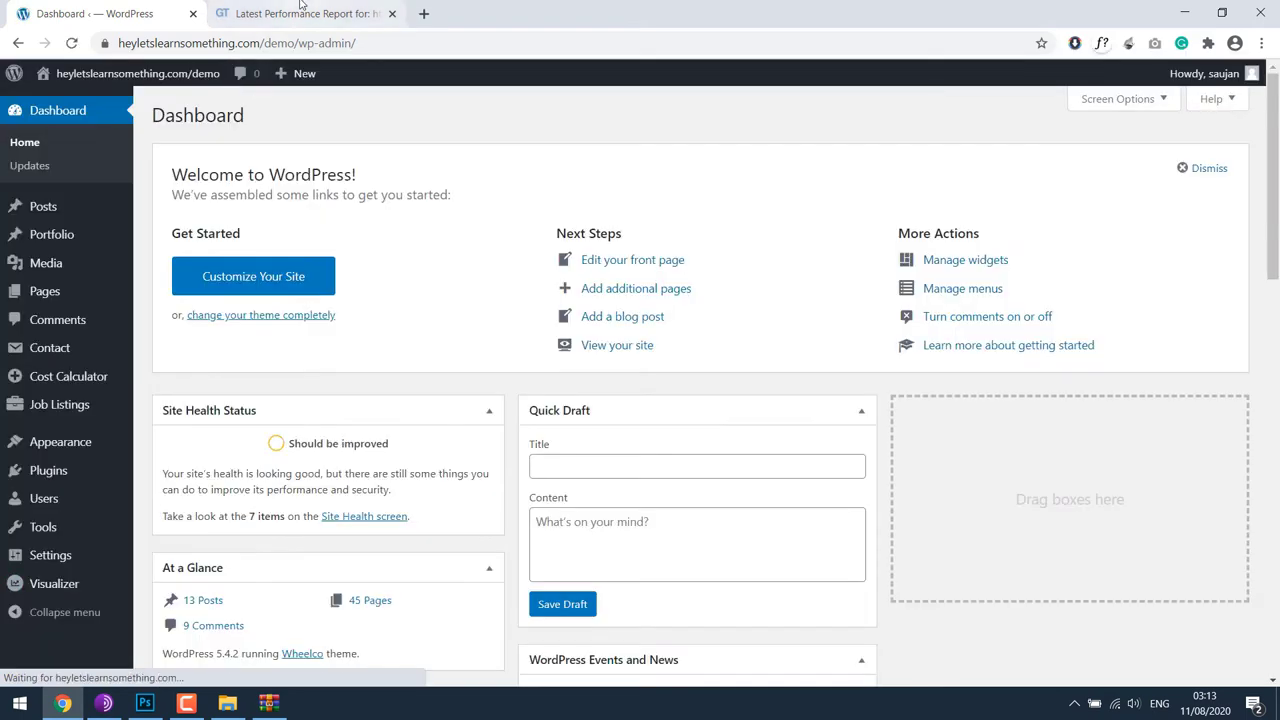
- Open the live site in a new tab and scroll down to the truck image blocks
{"action": "mouse_move", "coordinate": [150, 74]}
{"action": "right_click", "coordinate": [62, 105]}
{"action": "left_click", "coordinate": [100, 112]}
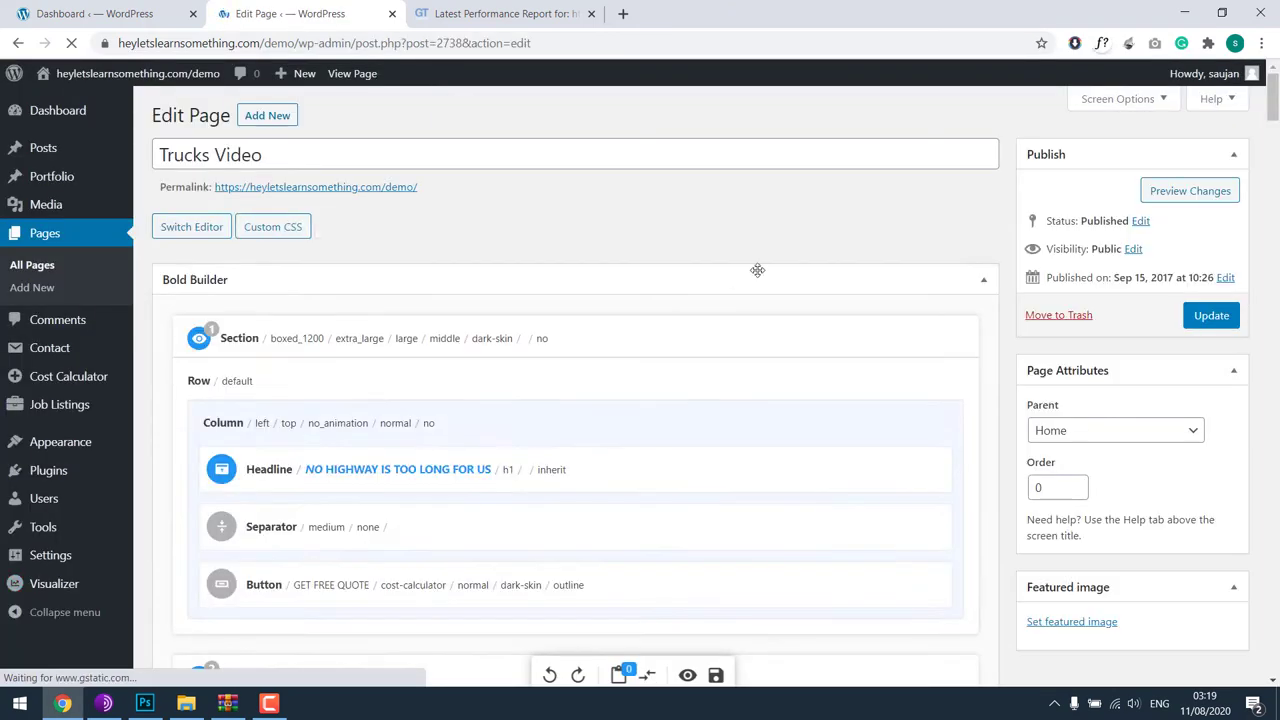
{"action": "scroll", "coordinate": [665, 290], "scroll_direction": "down", "scroll_amount": 10}
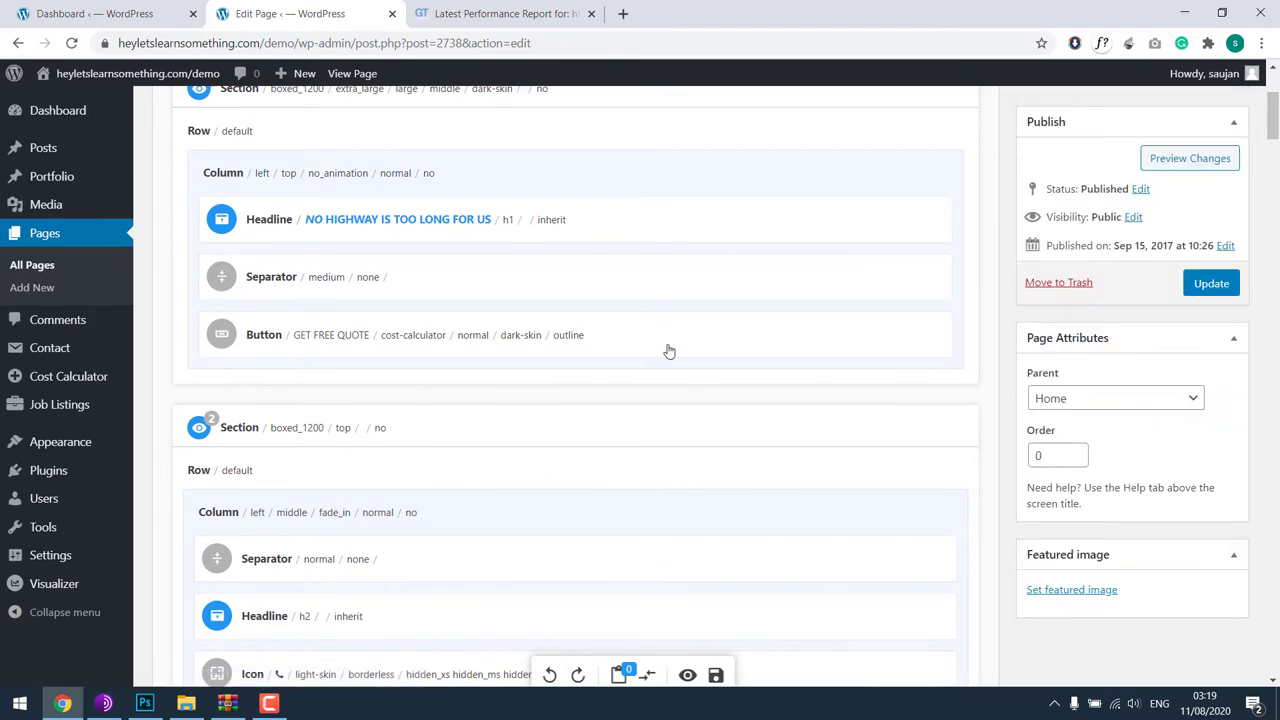
{"action": "scroll", "coordinate": [665, 308], "scroll_direction": "down", "scroll_amount": 7}
- Upload all the optimized image files to the Media Library from the dump truck Image element
{"action": "left_click", "coordinate": [345, 270]}
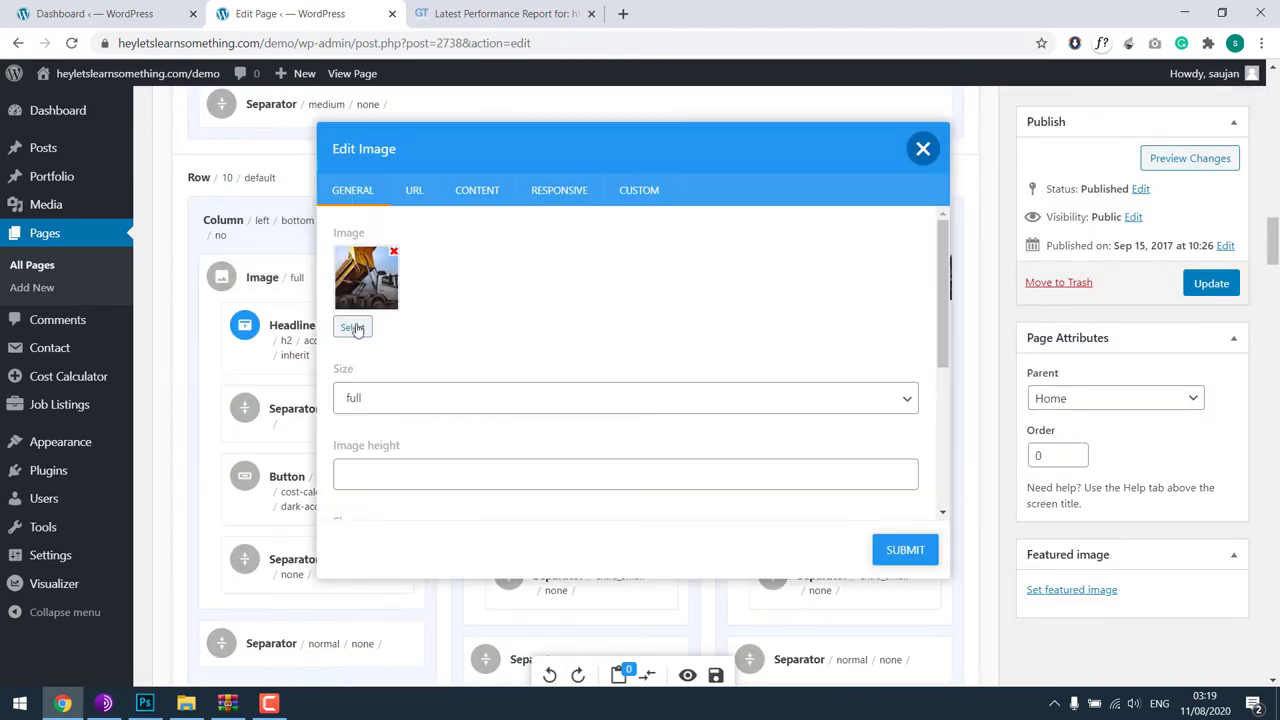
{"action": "left_click", "coordinate": [354, 326]}
{"action": "left_click", "coordinate": [645, 381]}
{"action": "key", "text": "ctrl+a"}
{"action": "key", "text": "Return"}
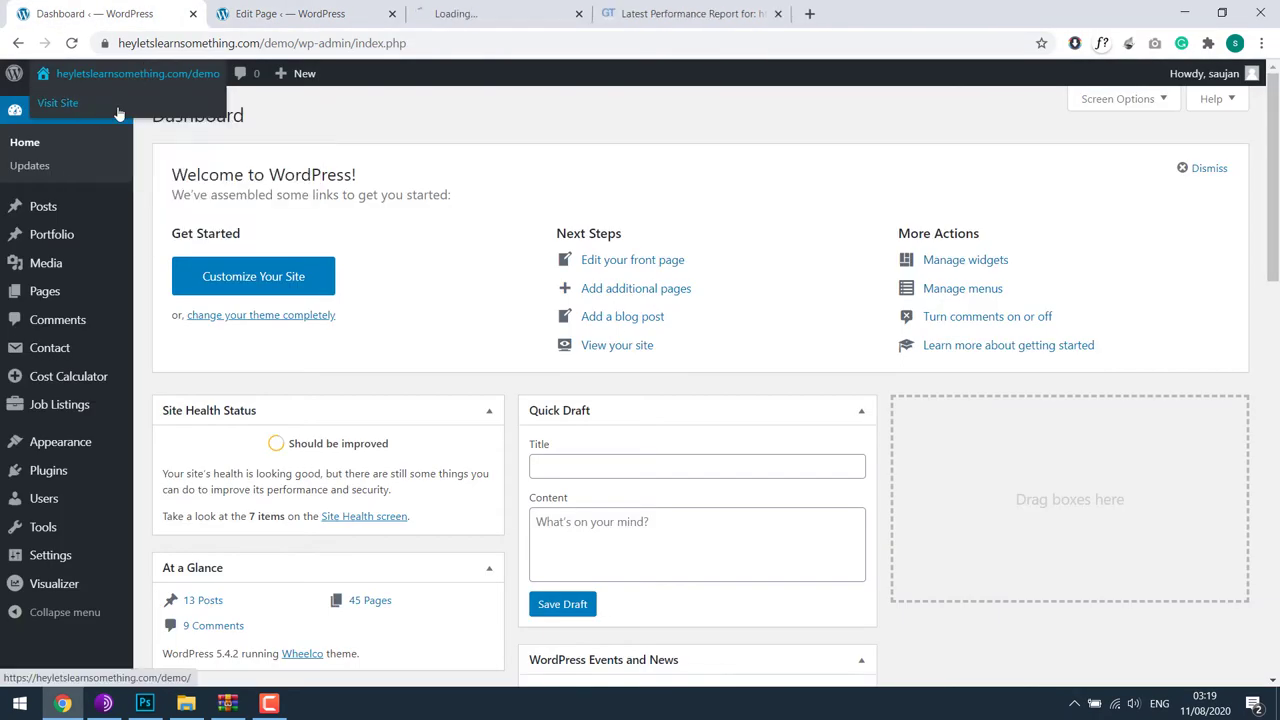
- Compare with the live site's truck cards and apply the optimized dump truck image
{"action": "left_click", "coordinate": [500, 14]}
{"action": "left_click_drag", "start_coordinate": [500, 14], "coordinate": [296, 14]}
{"action": "scroll", "coordinate": [285, 368], "scroll_direction": "down", "scroll_amount": 10}
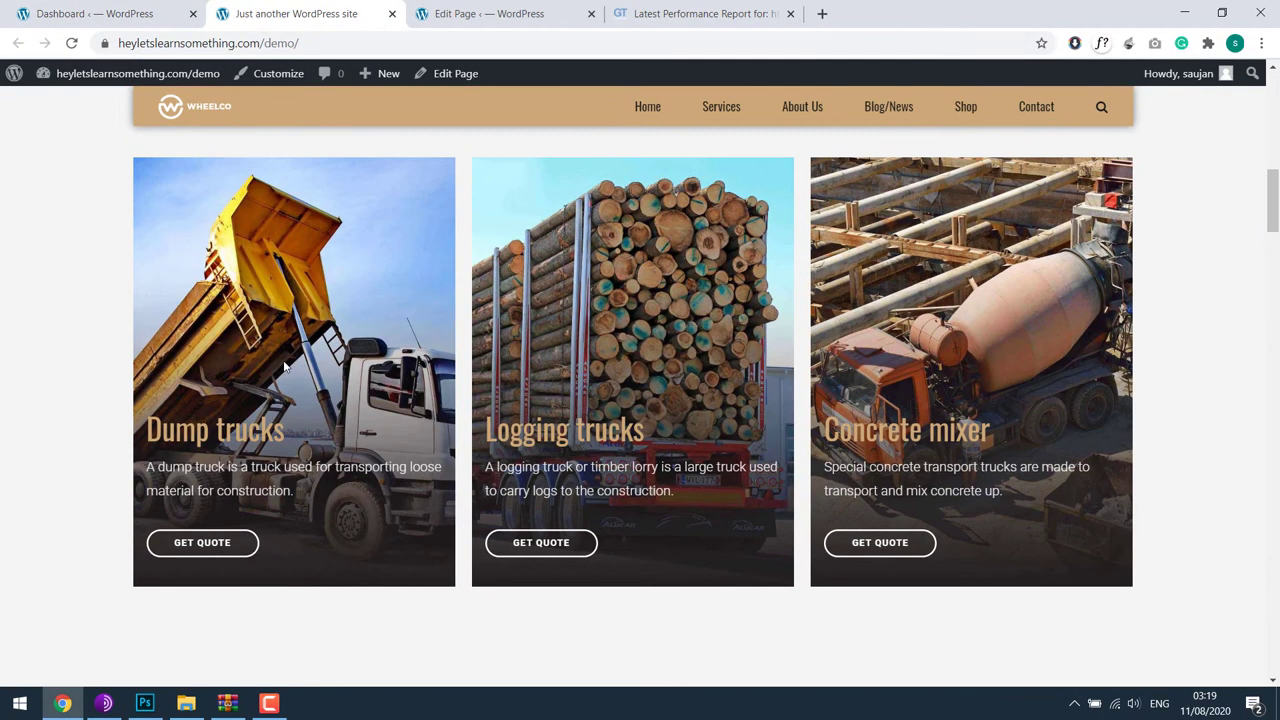
{"action": "left_click", "coordinate": [485, 14]}
{"action": "left_click", "coordinate": [329, 13]}
{"action": "left_click", "coordinate": [485, 14]}
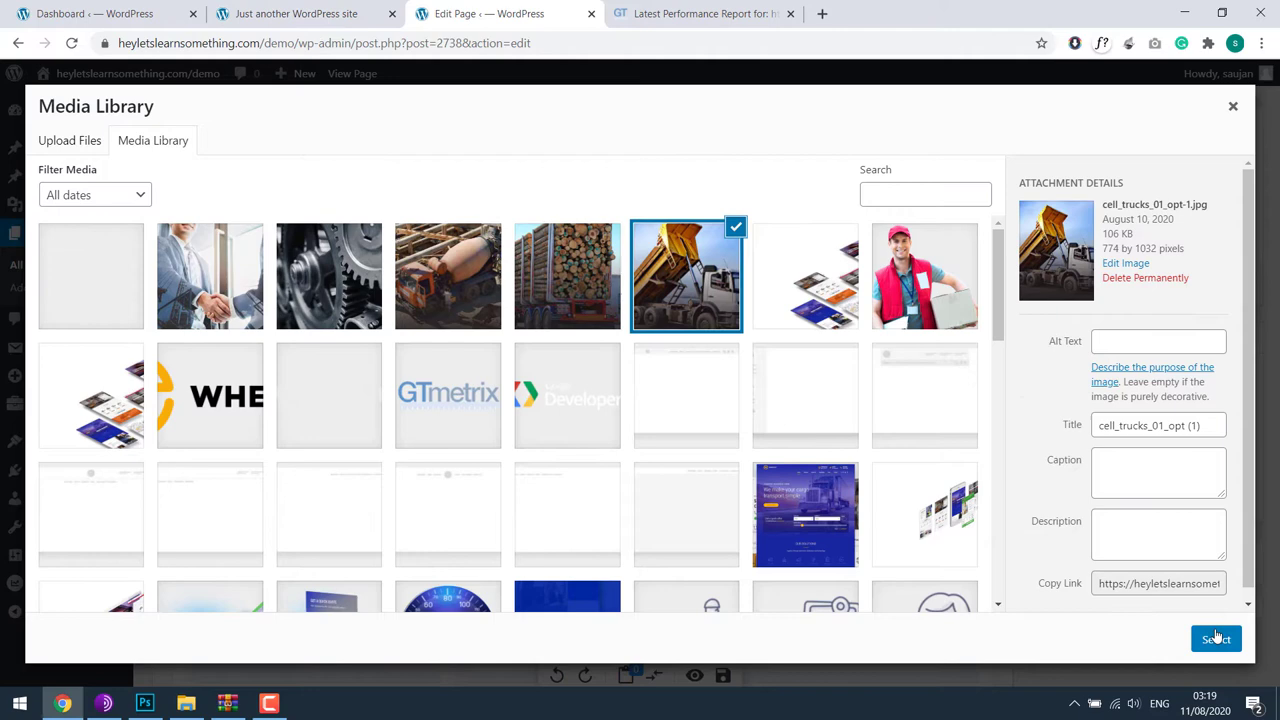
{"action": "left_click", "coordinate": [1216, 637]}
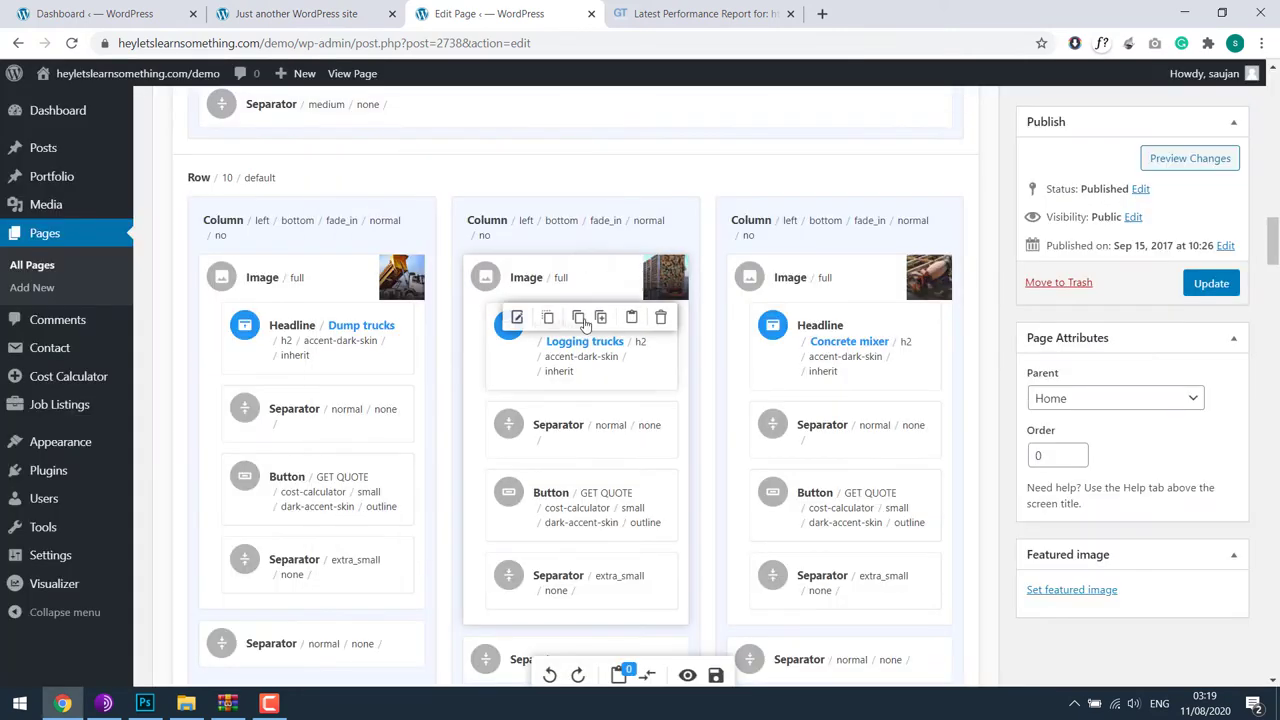
- Swap in optimized logging trucks and concrete mixer images, checking the live feature images
{"action": "left_click", "coordinate": [540, 237]}
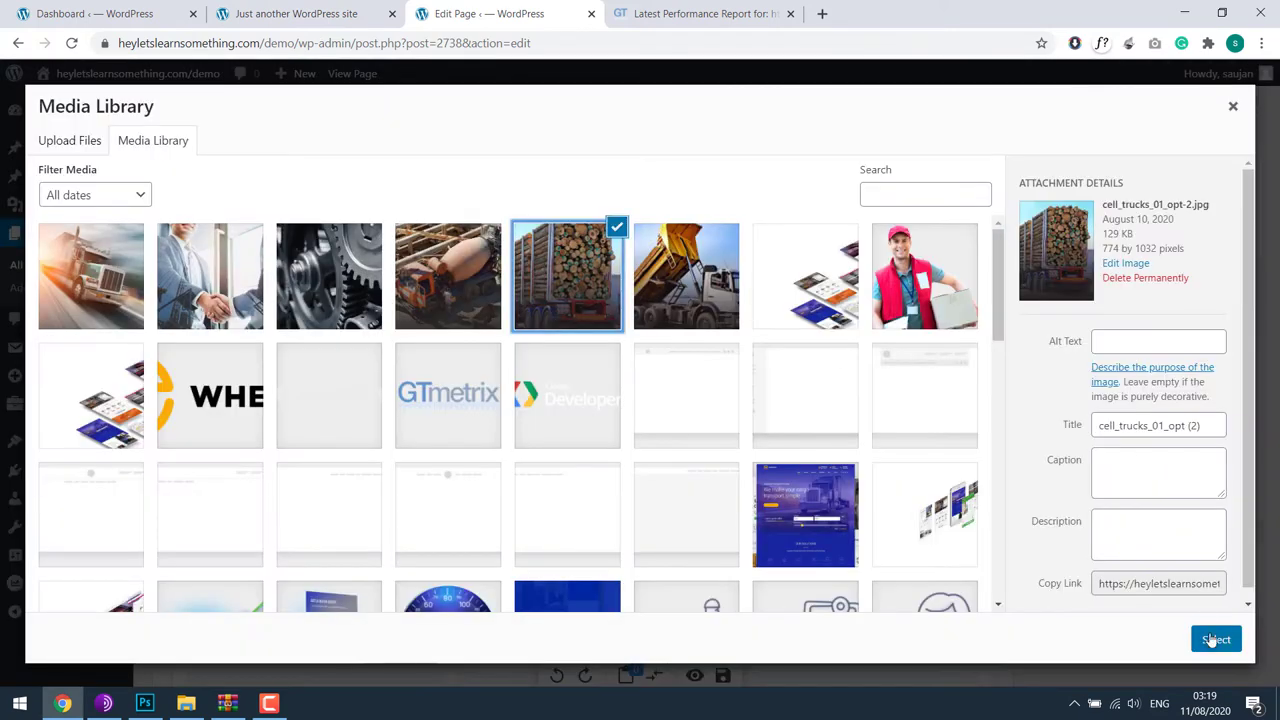
{"action": "left_click", "coordinate": [1216, 637]}
{"action": "left_click", "coordinate": [905, 549]}
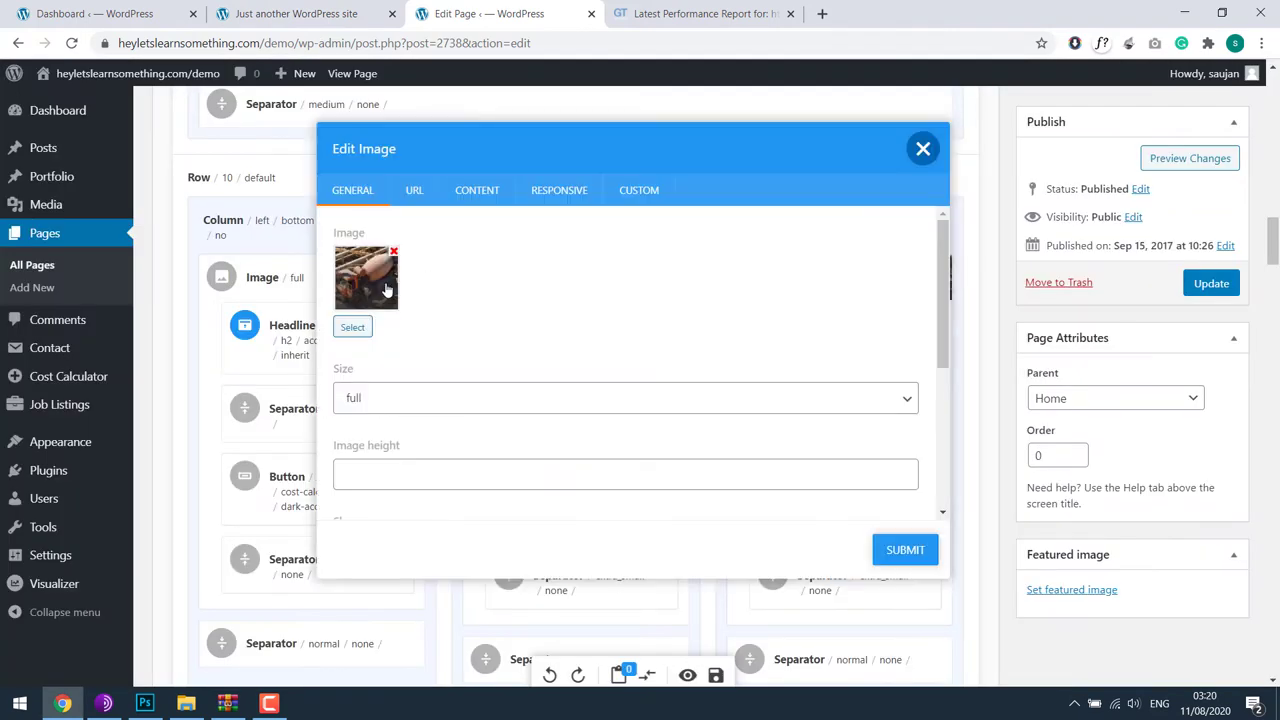
{"action": "left_click", "coordinate": [352, 328]}
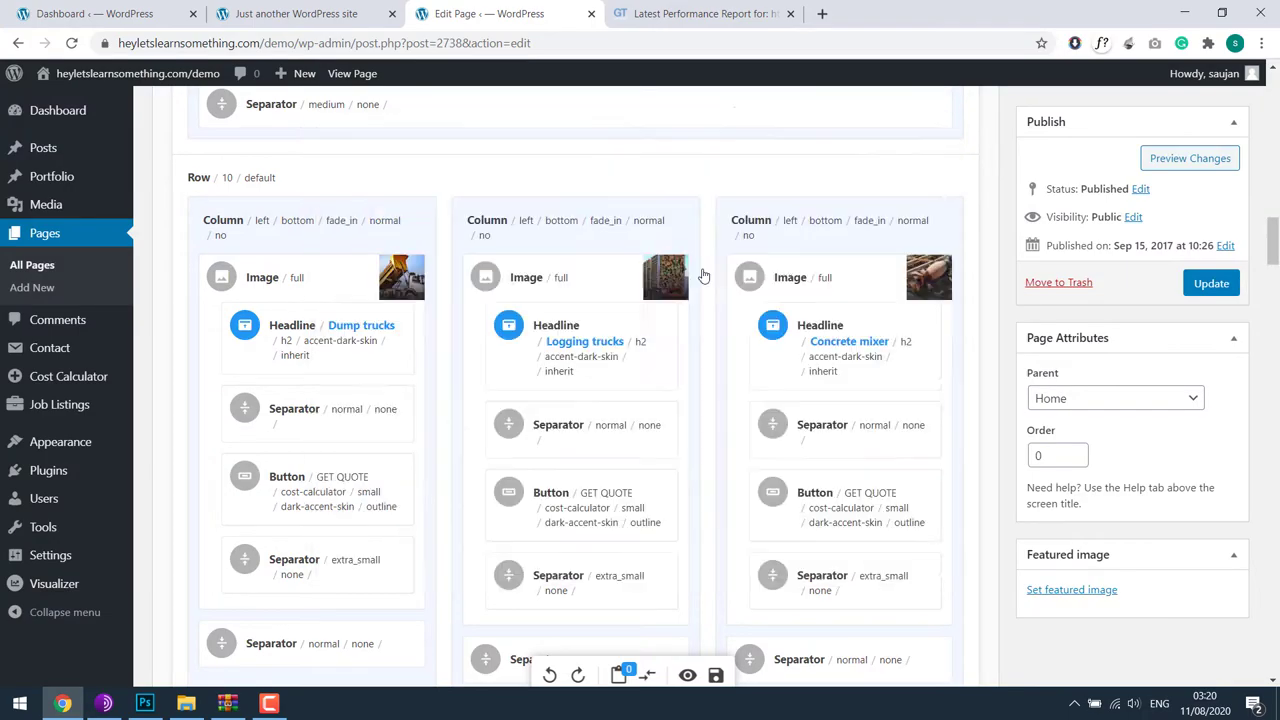
{"action": "scroll", "coordinate": [569, 280], "scroll_direction": "down", "scroll_amount": 5}
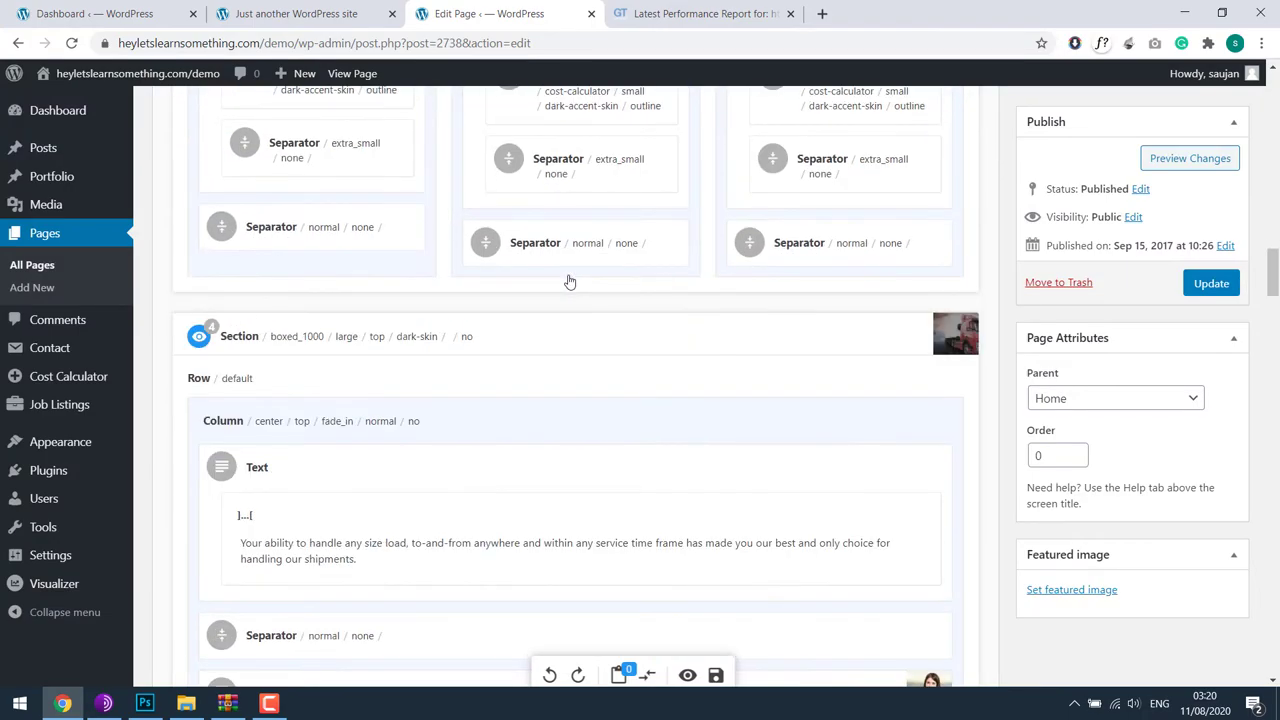
{"action": "left_click", "coordinate": [320, 7]}
{"action": "scroll", "coordinate": [286, 280], "scroll_direction": "down", "scroll_amount": 15}
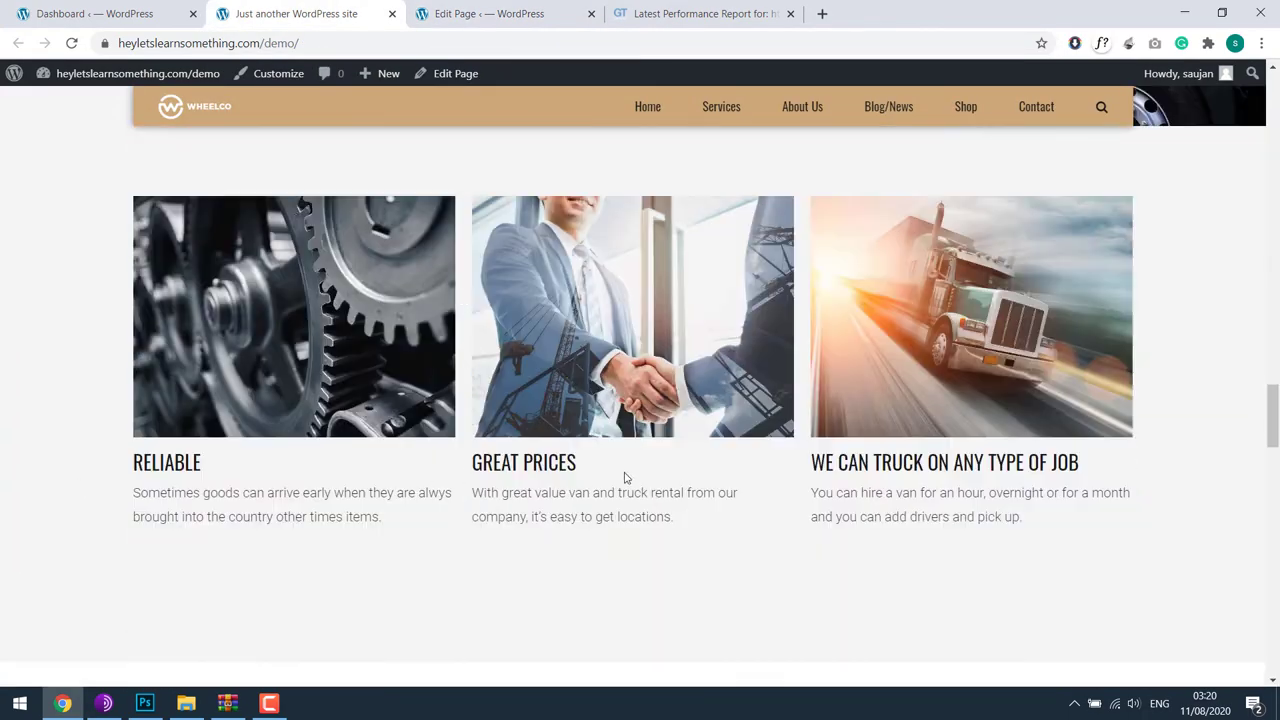
{"action": "left_click", "coordinate": [480, 13]}
{"action": "scroll", "coordinate": [277, 354], "scroll_direction": "down", "scroll_amount": 10}
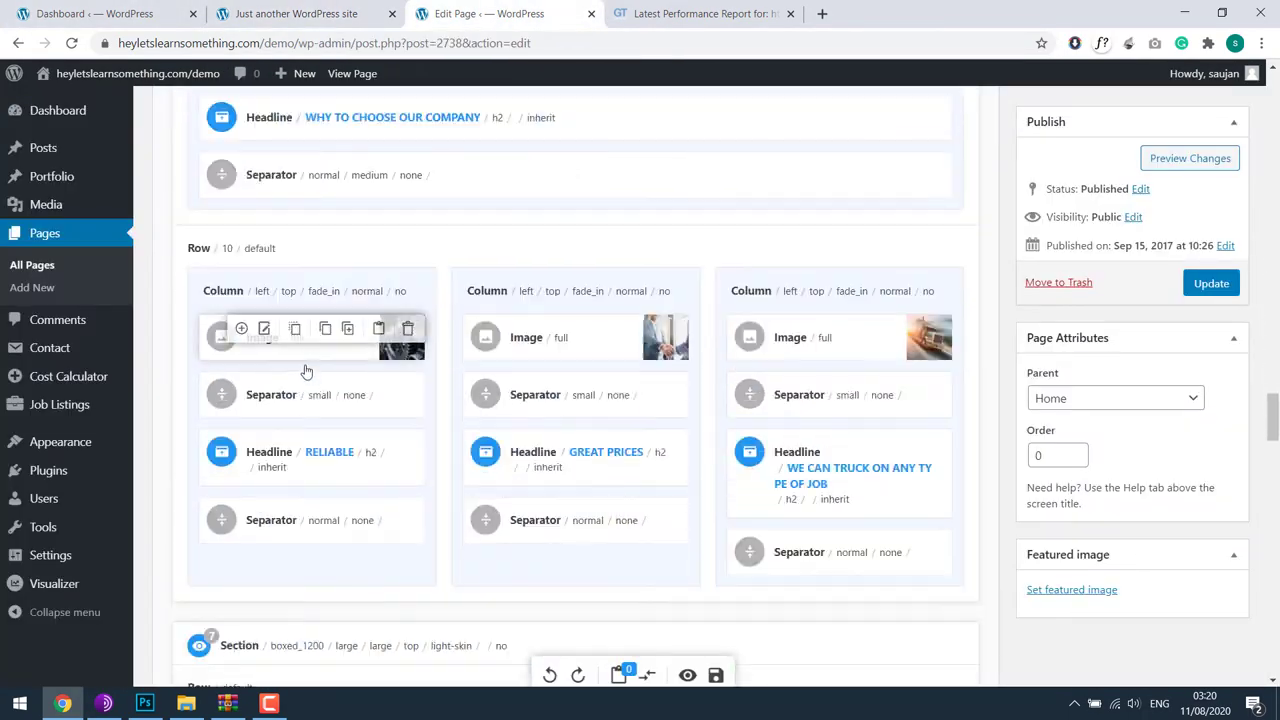
- Replace the RELIABLE column gears image and the second feature image with optimized gears and handshake images
{"action": "left_click", "coordinate": [265, 329]}
{"action": "left_click", "coordinate": [352, 327]}
{"action": "left_click", "coordinate": [1218, 640]}
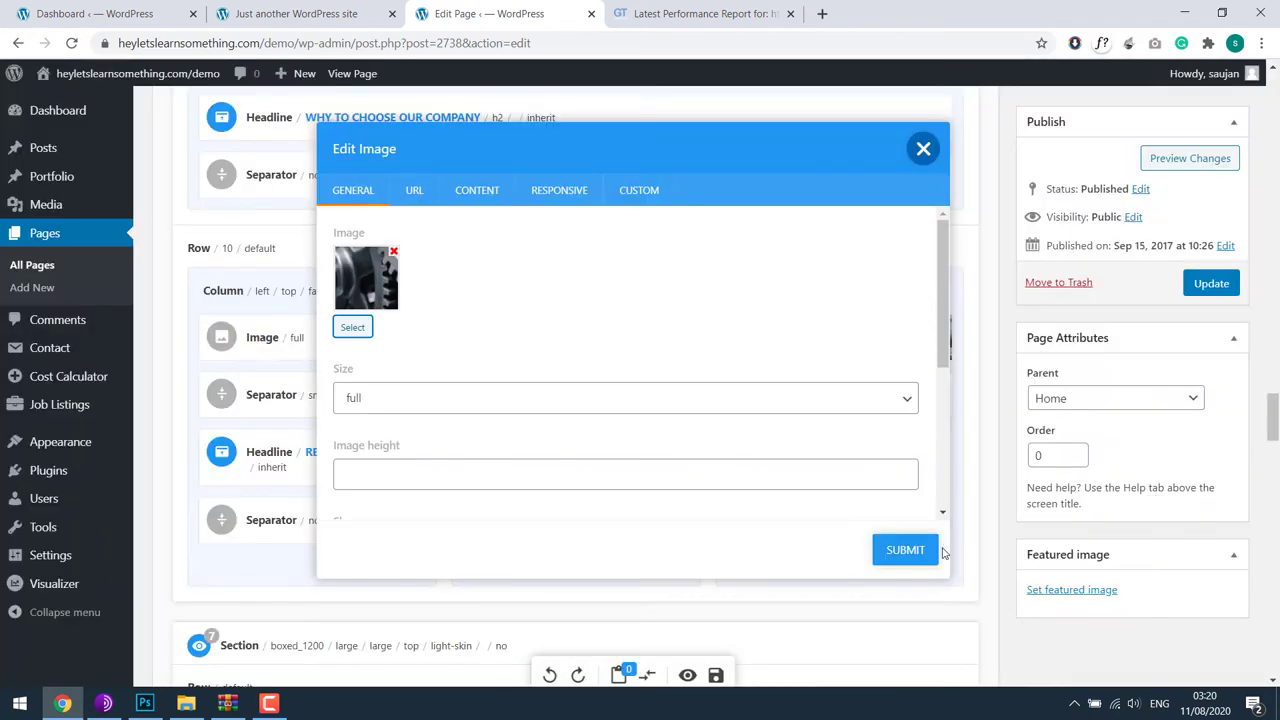
{"action": "left_click", "coordinate": [905, 550]}
{"action": "left_click", "coordinate": [530, 329]}
{"action": "left_click", "coordinate": [353, 325]}
{"action": "left_click", "coordinate": [1218, 640]}
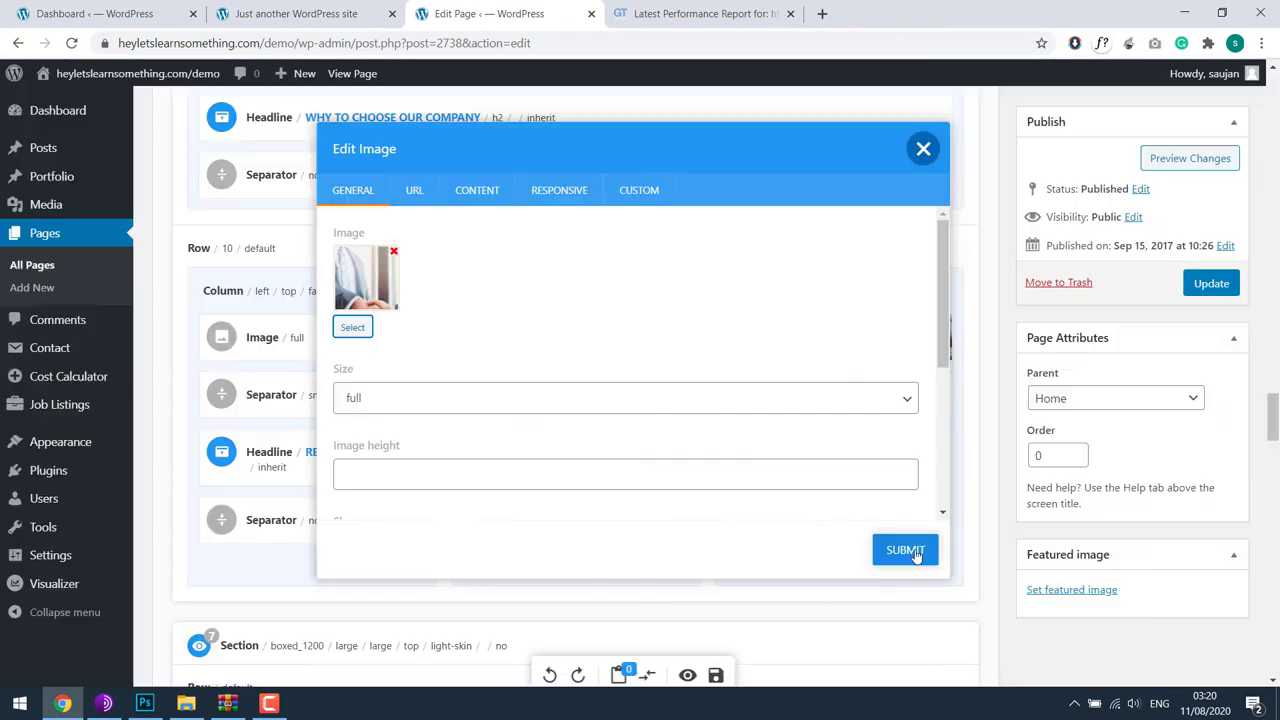
{"action": "left_click", "coordinate": [905, 550]}
{"action": "left_click", "coordinate": [795, 330]}
- Set the third feature image to the optimized truck image and Update the home page
{"action": "left_click", "coordinate": [353, 325]}
{"action": "left_click", "coordinate": [1218, 640]}
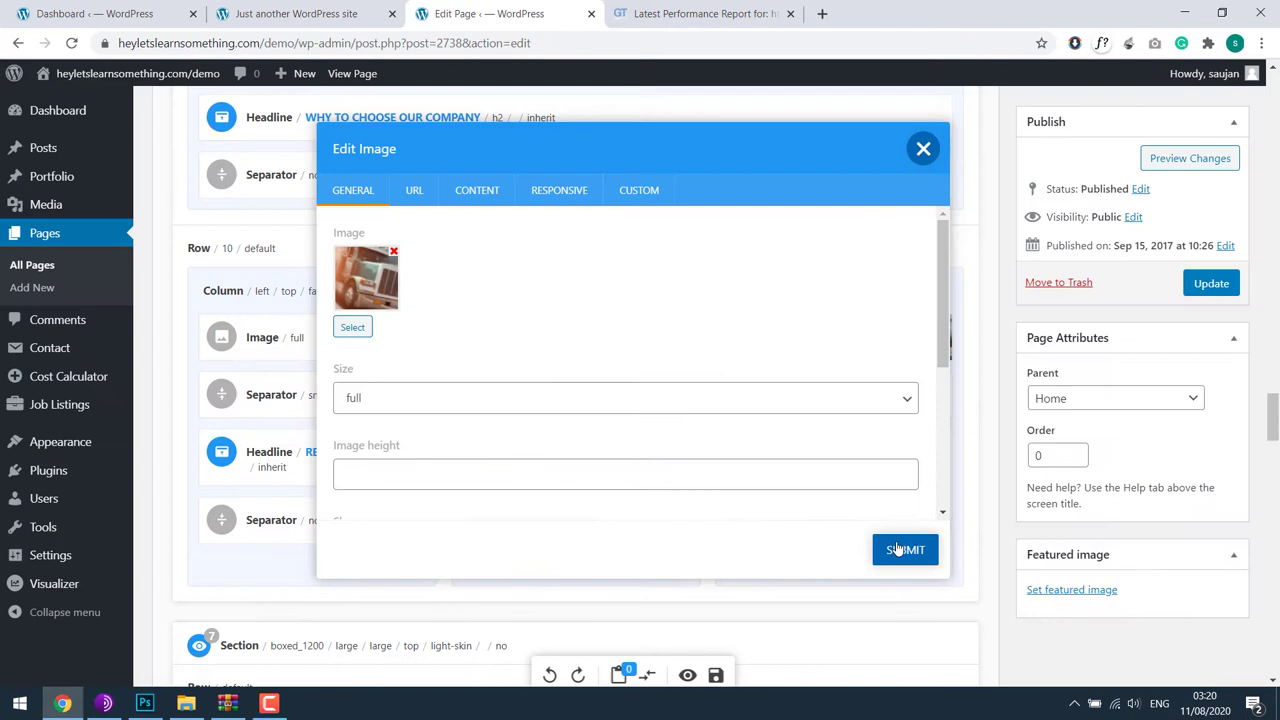
{"action": "left_click", "coordinate": [905, 550]}
{"action": "left_click", "coordinate": [1211, 283]}
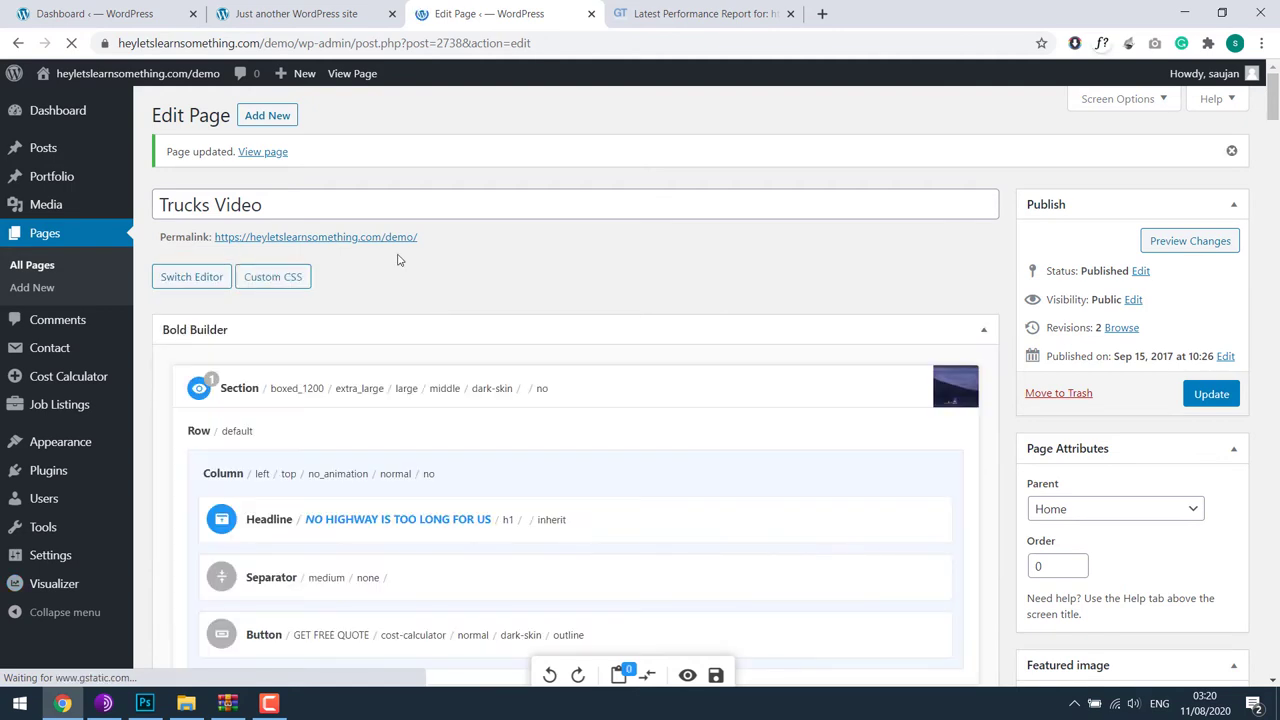
- Open the live home page in a new tab, scroll through its truck images, and select its URL
{"action": "right_click", "coordinate": [394, 238]}
{"action": "left_click", "coordinate": [430, 249]}
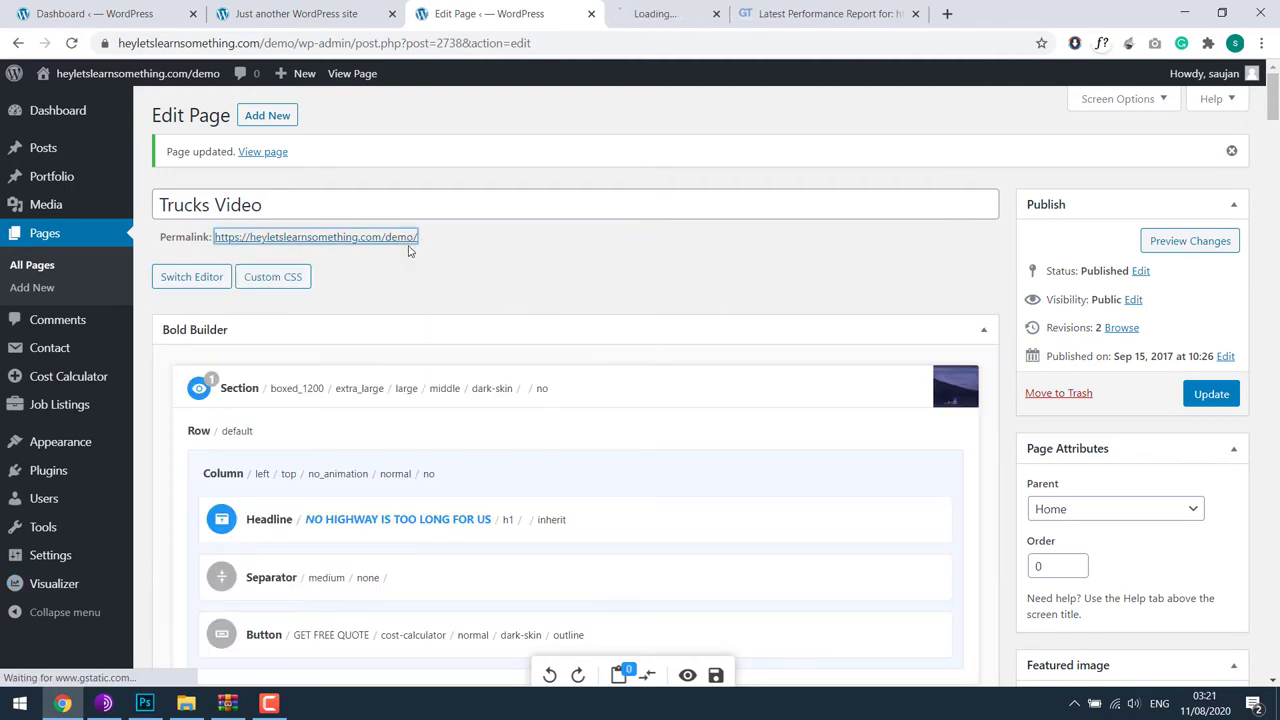
{"action": "left_click", "coordinate": [649, 10]}
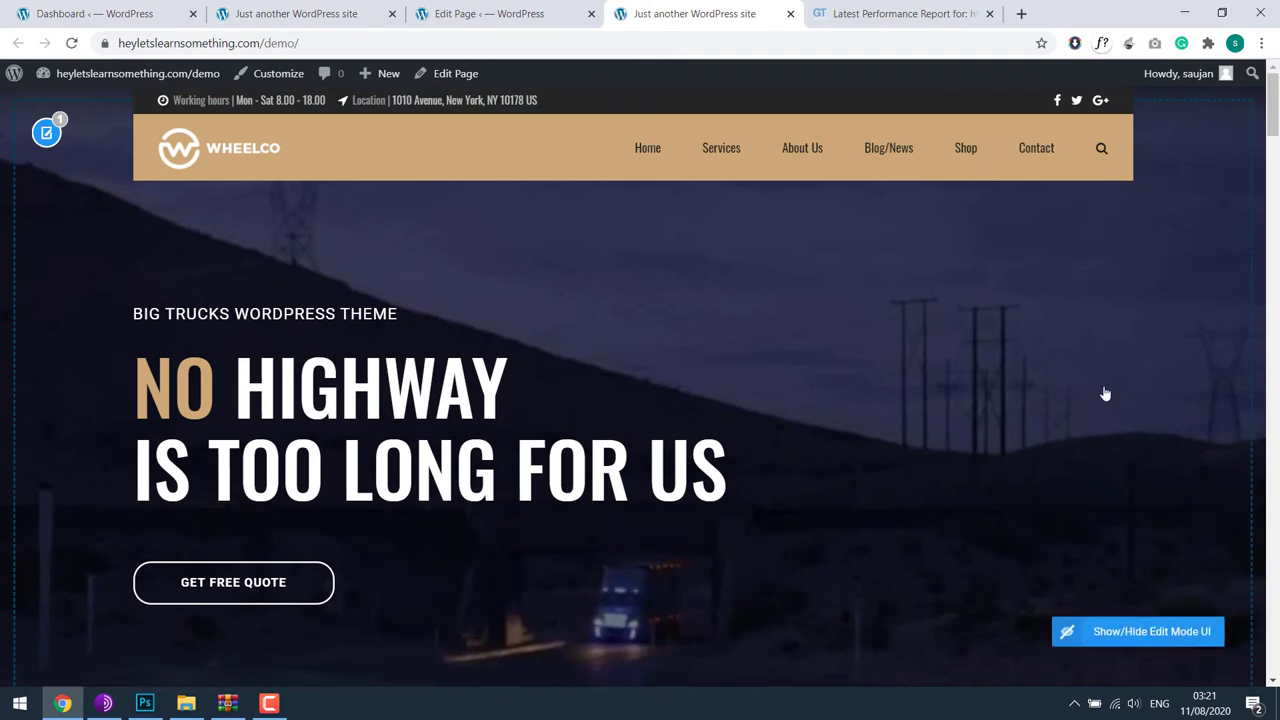
{"action": "left_click_drag", "start_coordinate": [1273, 110], "coordinate": [1265, 198]}
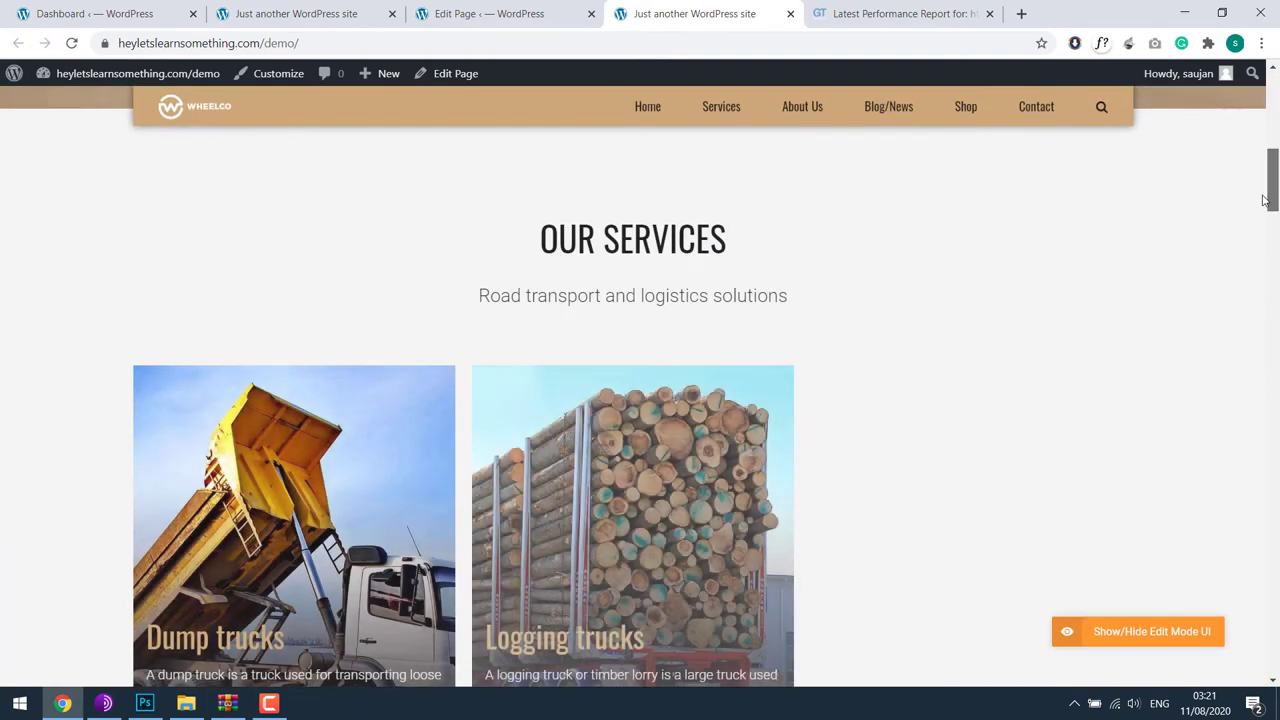
{"action": "scroll", "coordinate": [242, 415], "scroll_direction": "down", "scroll_amount": 2}
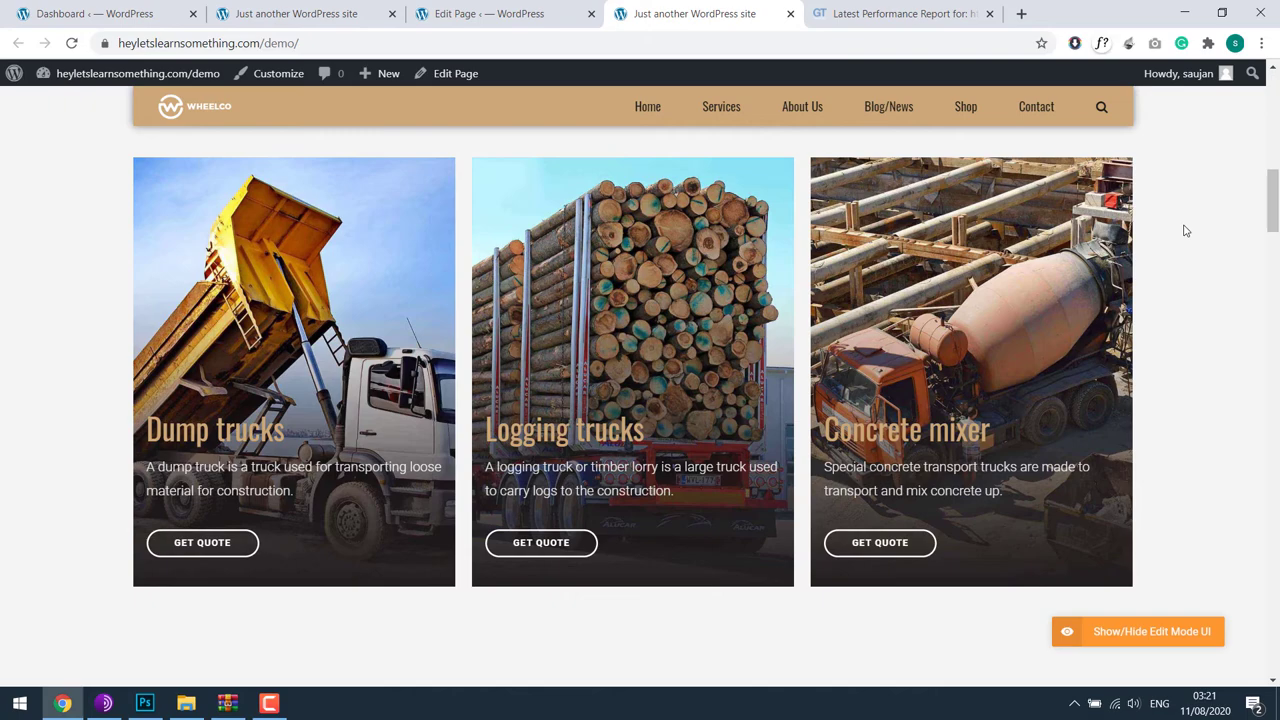
{"action": "left_click_drag", "start_coordinate": [1275, 232], "coordinate": [1275, 462]}
{"action": "scroll", "coordinate": [1273, 462], "scroll_direction": "up", "scroll_amount": 7}
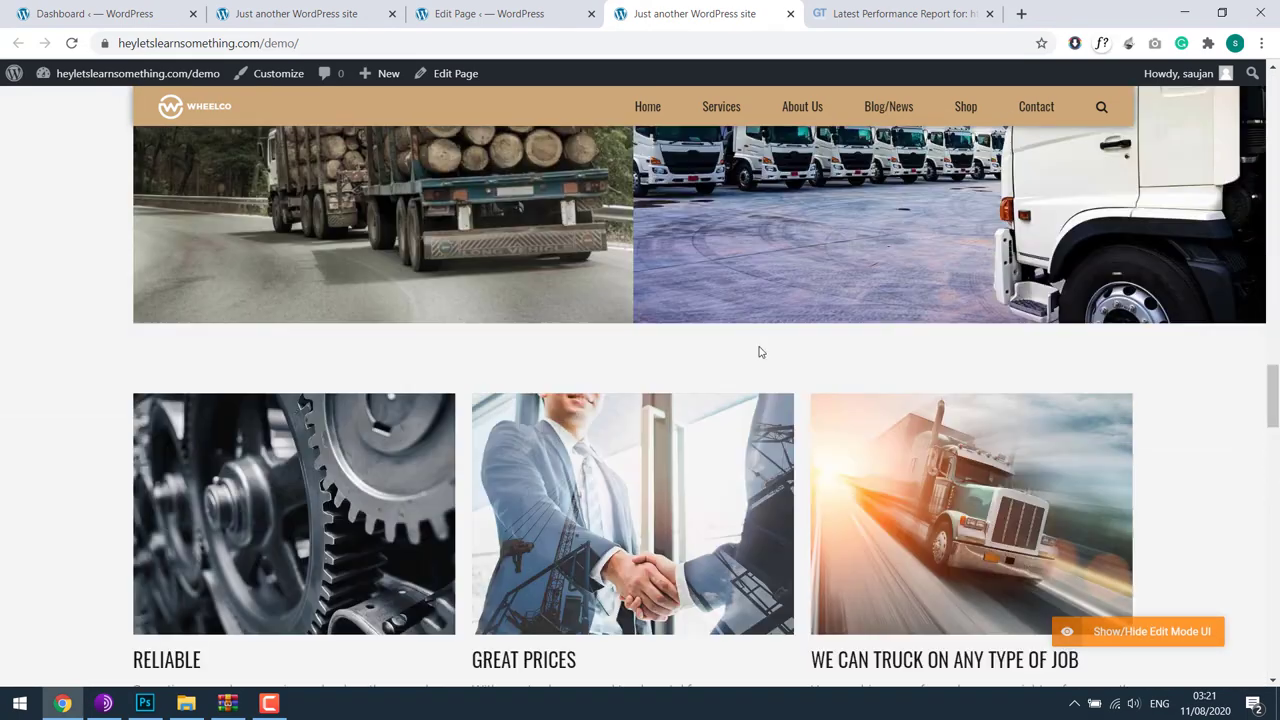
{"action": "scroll", "coordinate": [1273, 400], "scroll_direction": "up", "scroll_amount": 10}
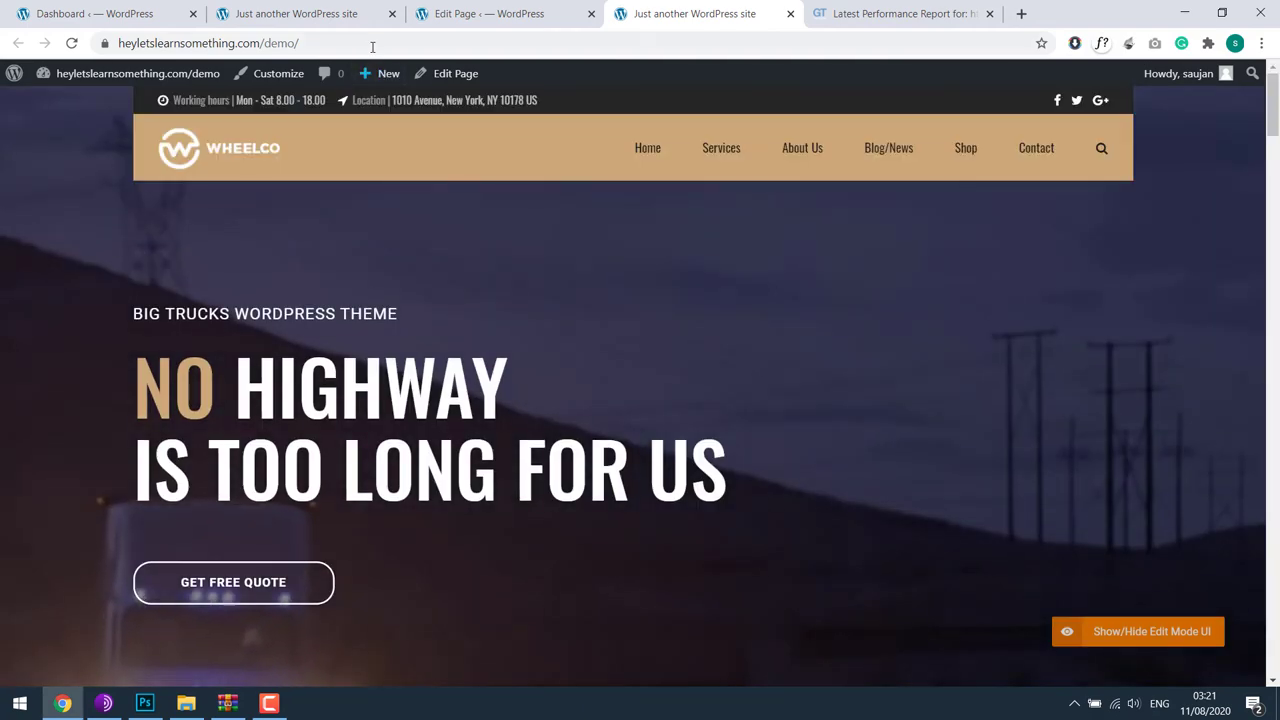
{"action": "left_click", "coordinate": [372, 43]}
{"action": "key", "text": "ctrl+c"}
- Start a new GTmetrix test on gtmetrix.com with the pasted demo site URL
{"action": "left_click", "coordinate": [880, 14]}
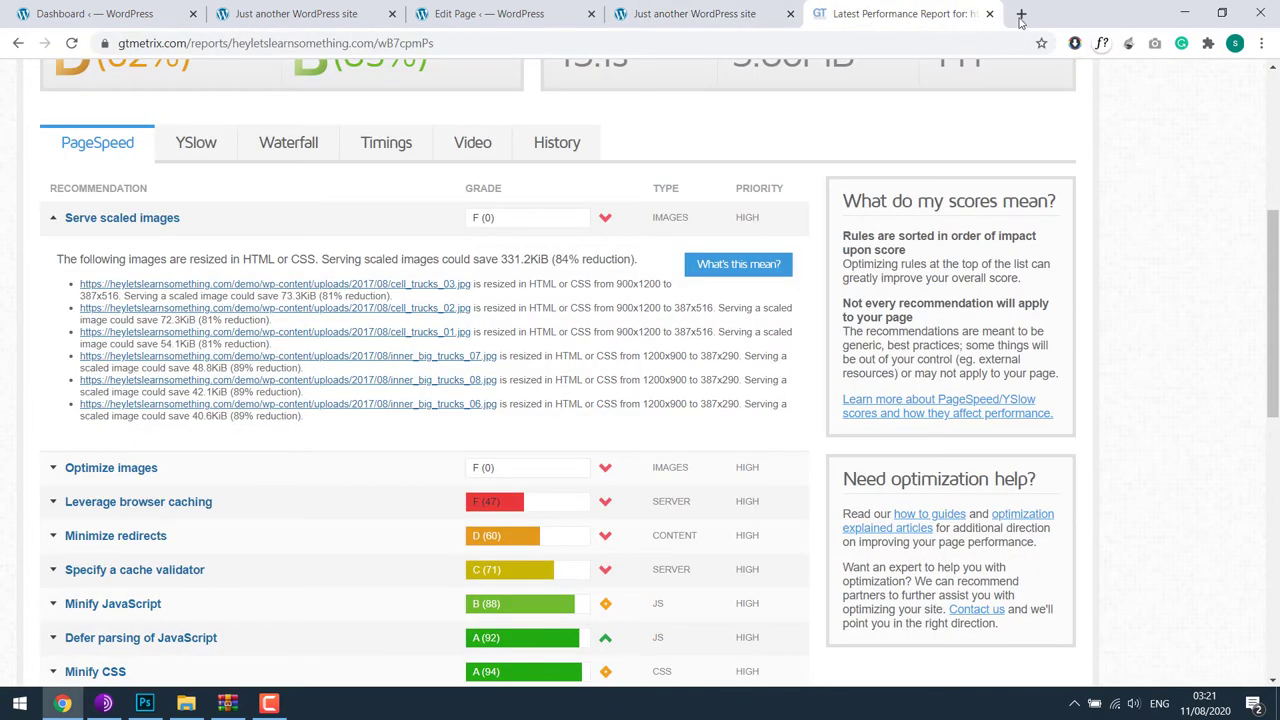
{"action": "scroll", "coordinate": [560, 280], "scroll_direction": "up", "scroll_amount": 4}
{"action": "scroll", "coordinate": [557, 357], "scroll_direction": "down", "scroll_amount": 3}
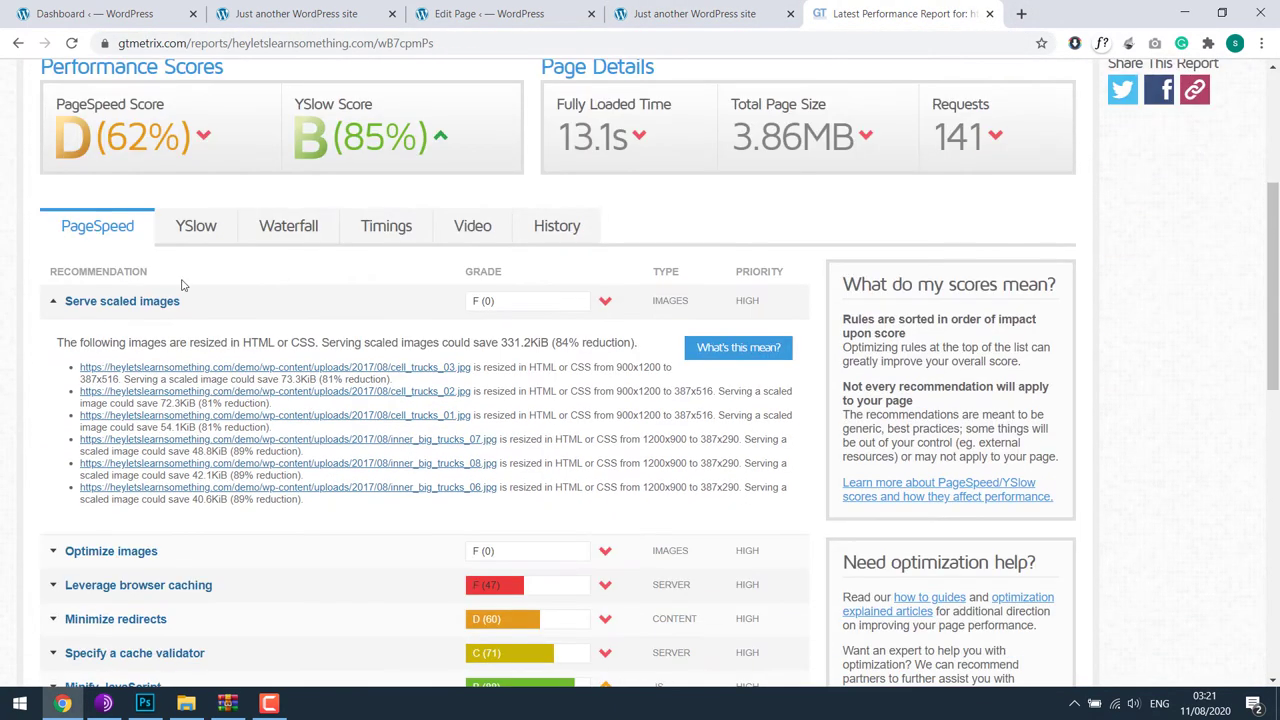
{"action": "left_click", "coordinate": [1020, 14]}
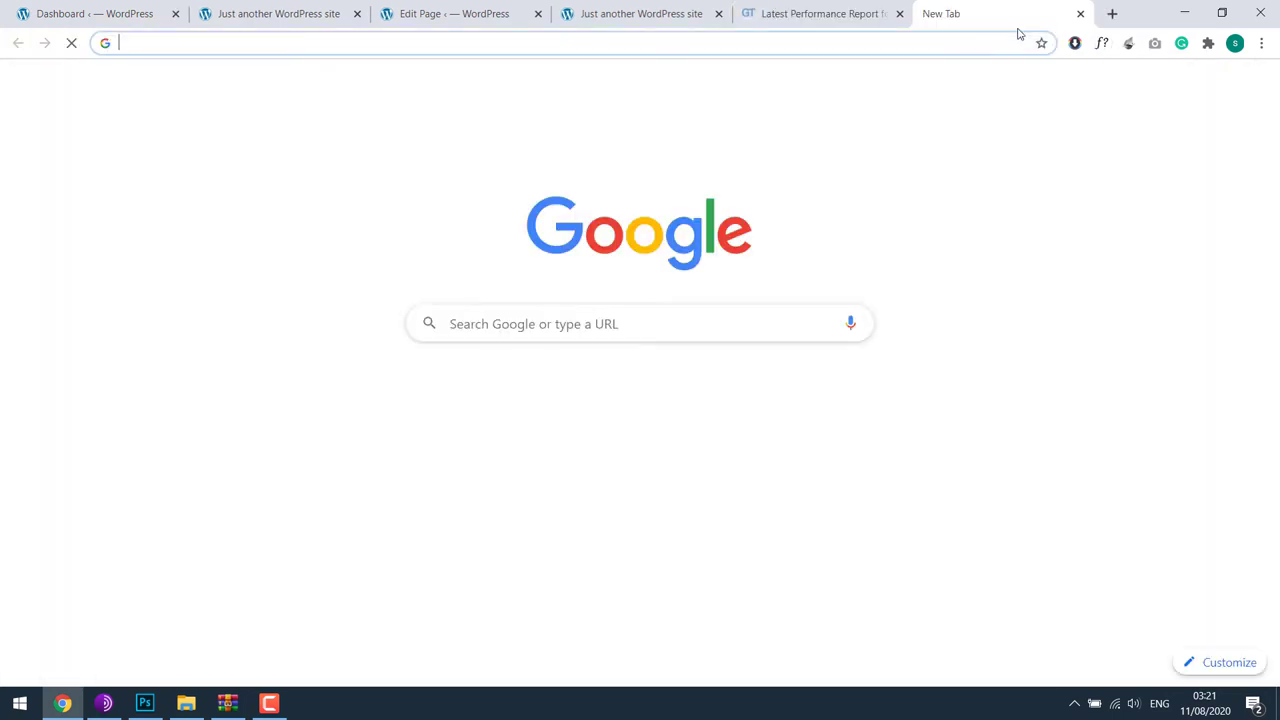
{"action": "type", "text": "gt"}
{"action": "key", "text": "Return"}
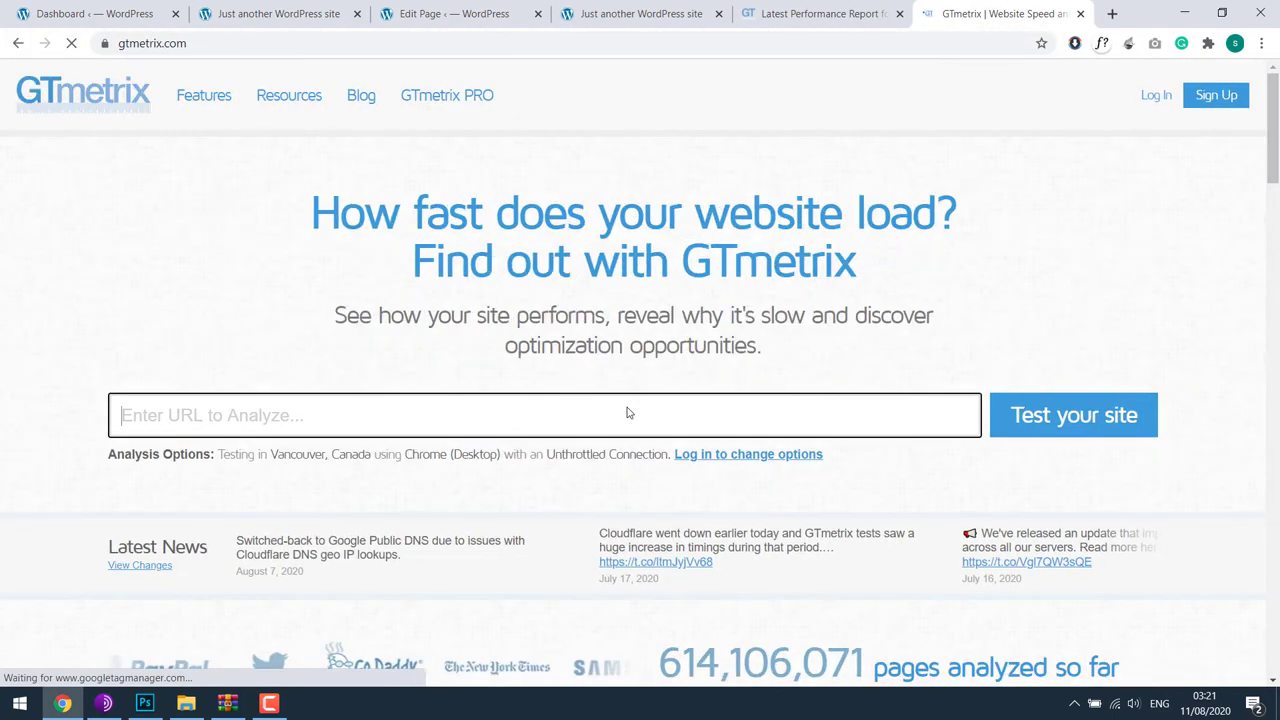
{"action": "left_click", "coordinate": [631, 423]}
{"action": "key", "text": "ctrl+v"}
{"action": "left_click", "coordinate": [1113, 430]}
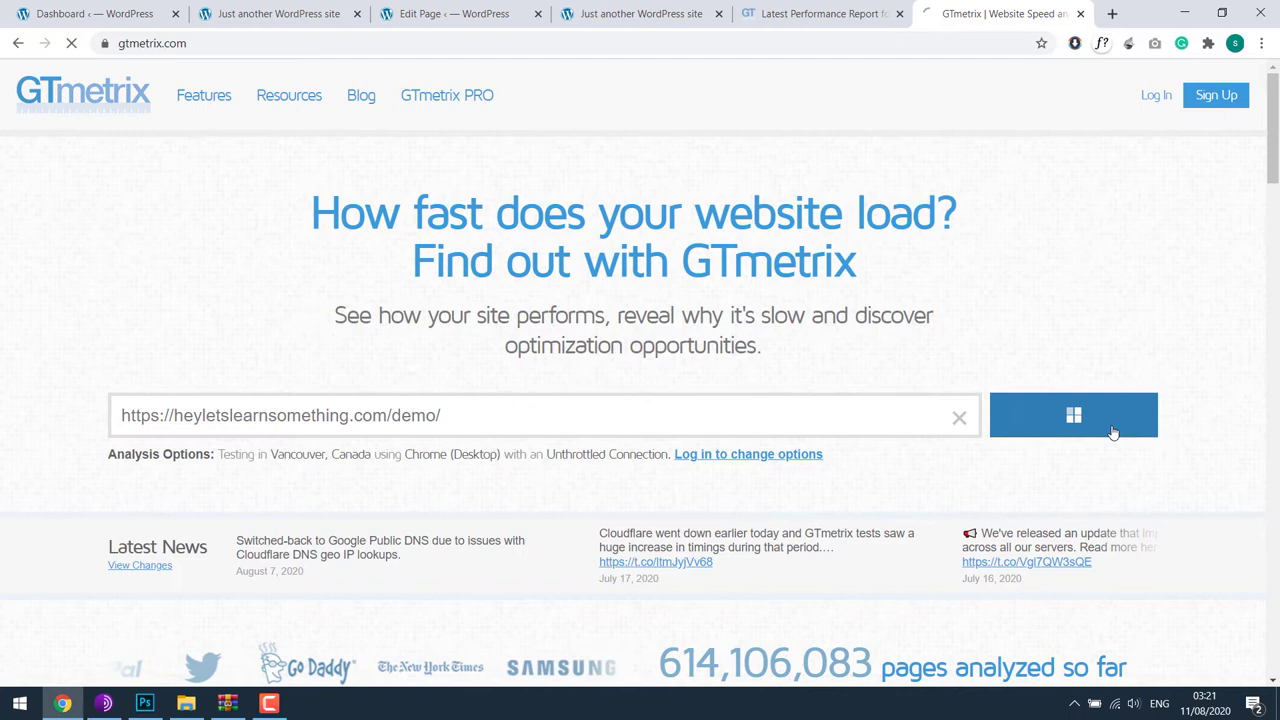
- Close two extra WordPress tabs and expand the new report's Serve scaled images, graded A (100)
{"action": "left_click", "coordinate": [718, 14]}
{"action": "left_click", "coordinate": [357, 14]}
{"action": "left_click", "coordinate": [357, 14]}
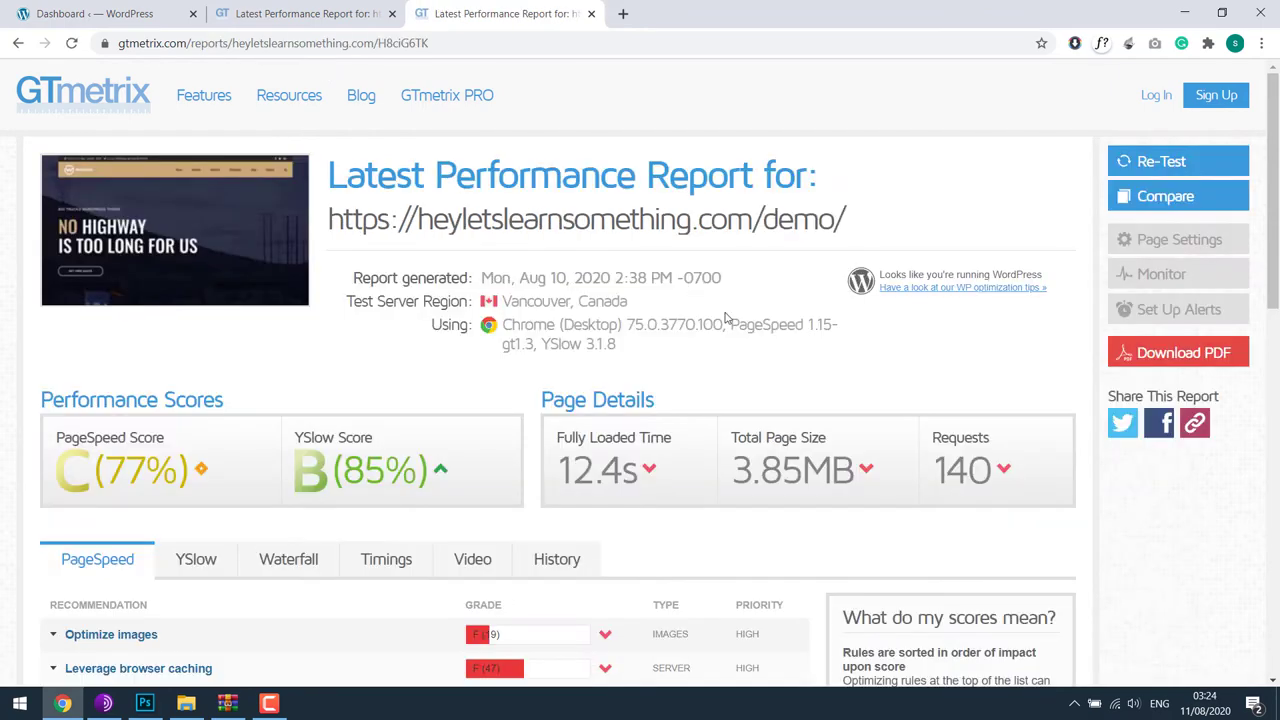
{"action": "scroll", "coordinate": [683, 430], "scroll_direction": "down", "scroll_amount": 3}
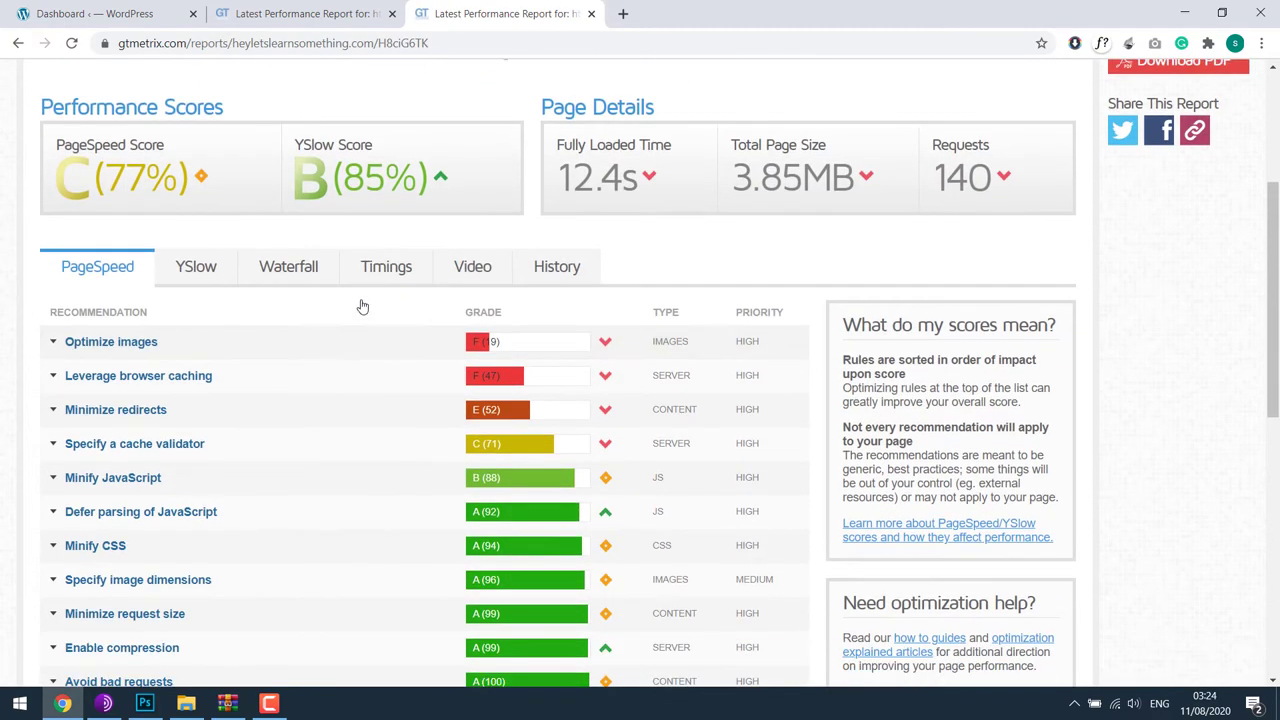
{"action": "scroll", "coordinate": [372, 291], "scroll_direction": "down", "scroll_amount": 3}
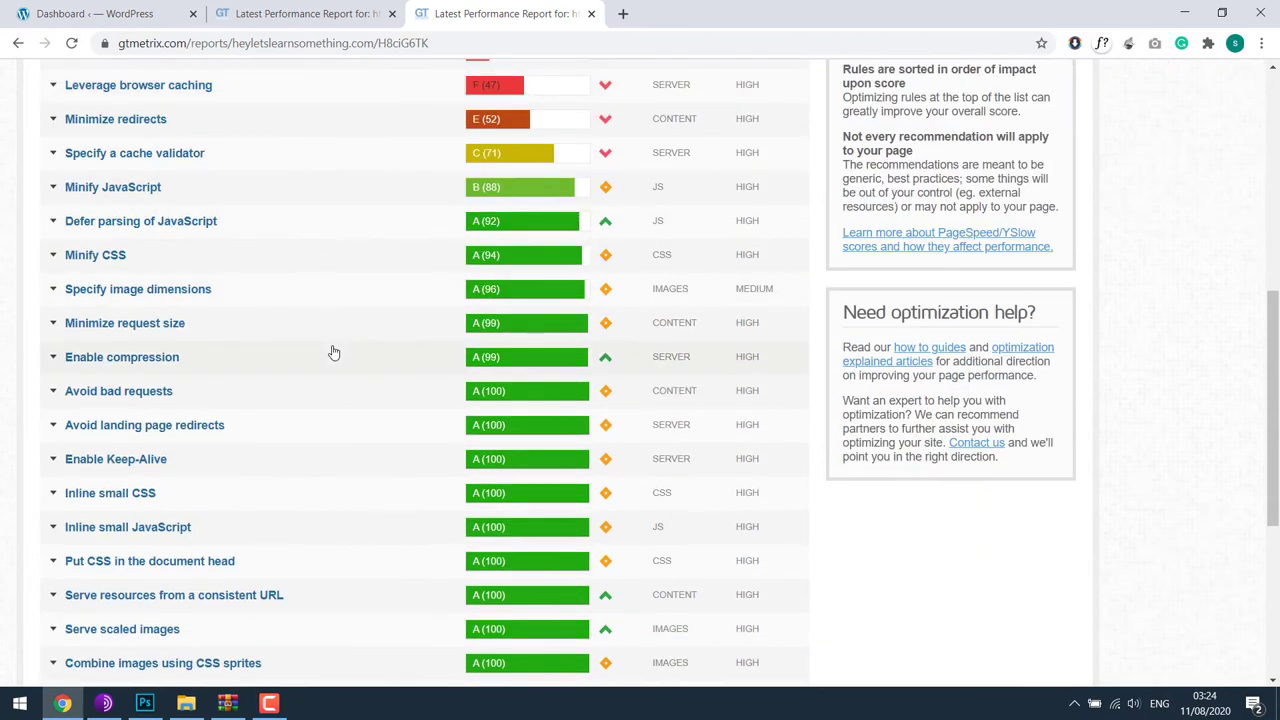
{"action": "scroll", "coordinate": [334, 353], "scroll_direction": "down", "scroll_amount": 2}
{"action": "left_click", "coordinate": [211, 470]}
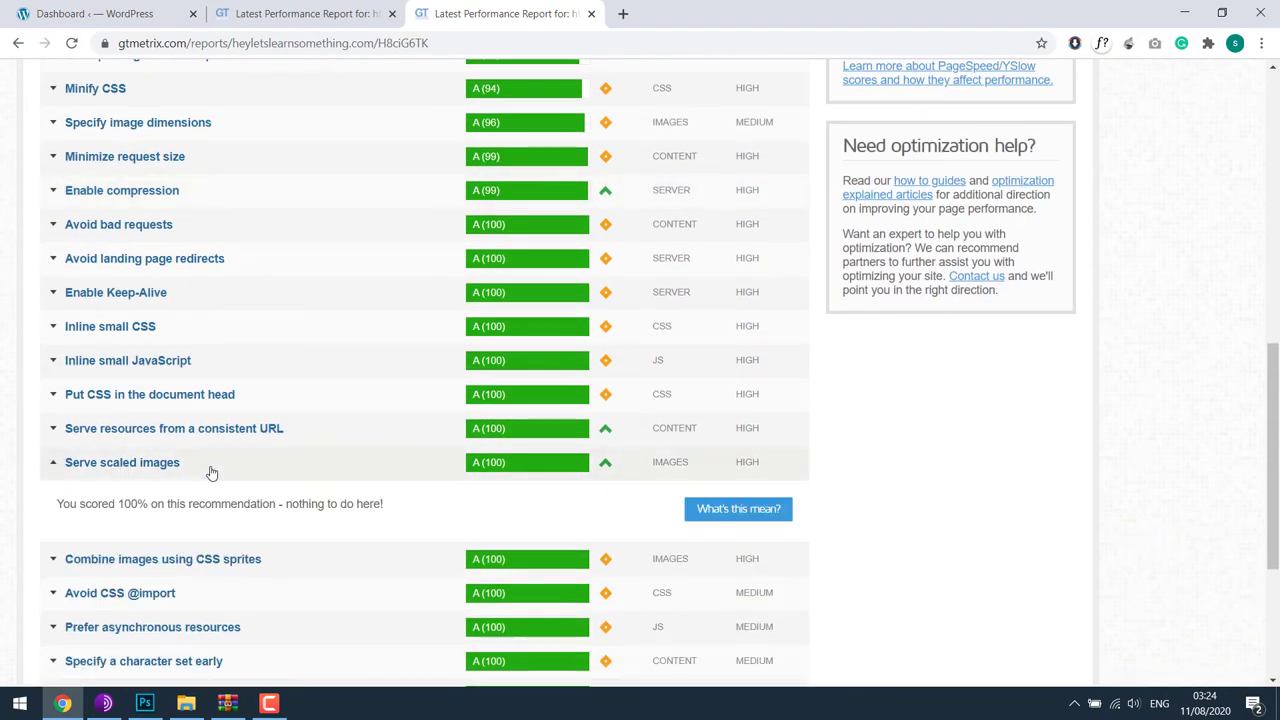
- Compare Serve scaled images between the new report and the older F (0) report
{"action": "left_click", "coordinate": [273, 9]}
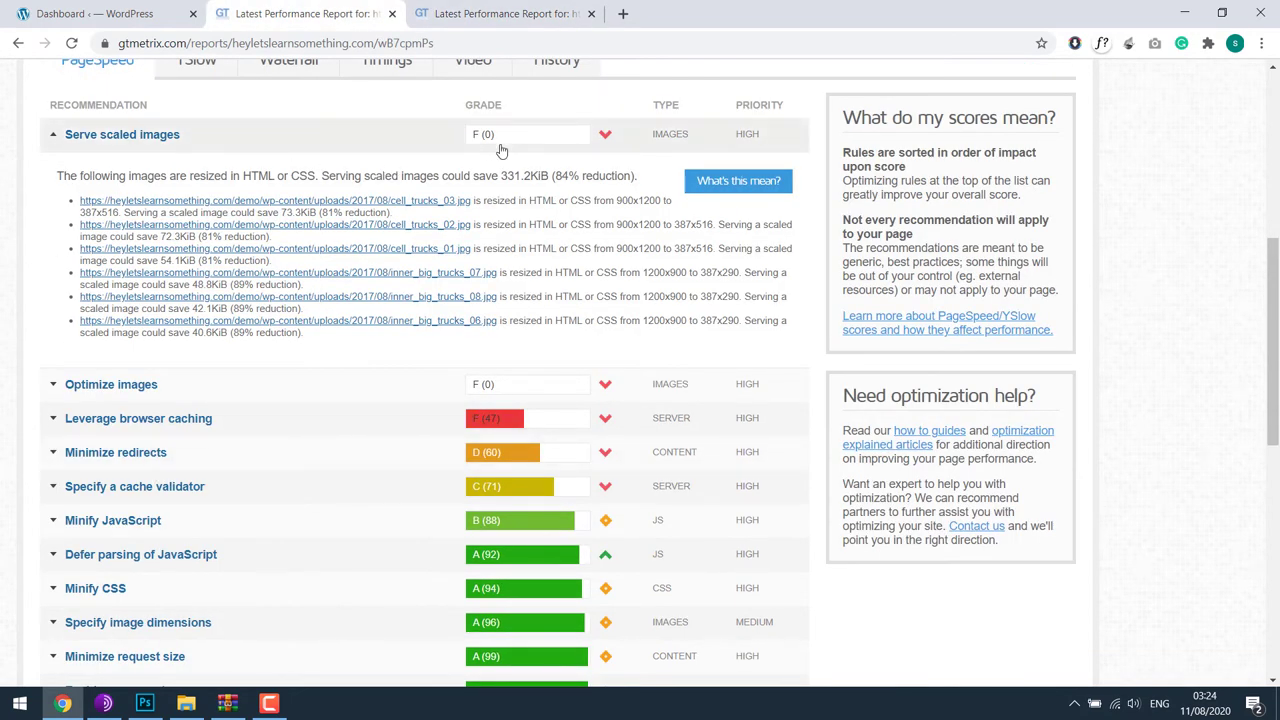
{"action": "left_click", "coordinate": [476, 8]}
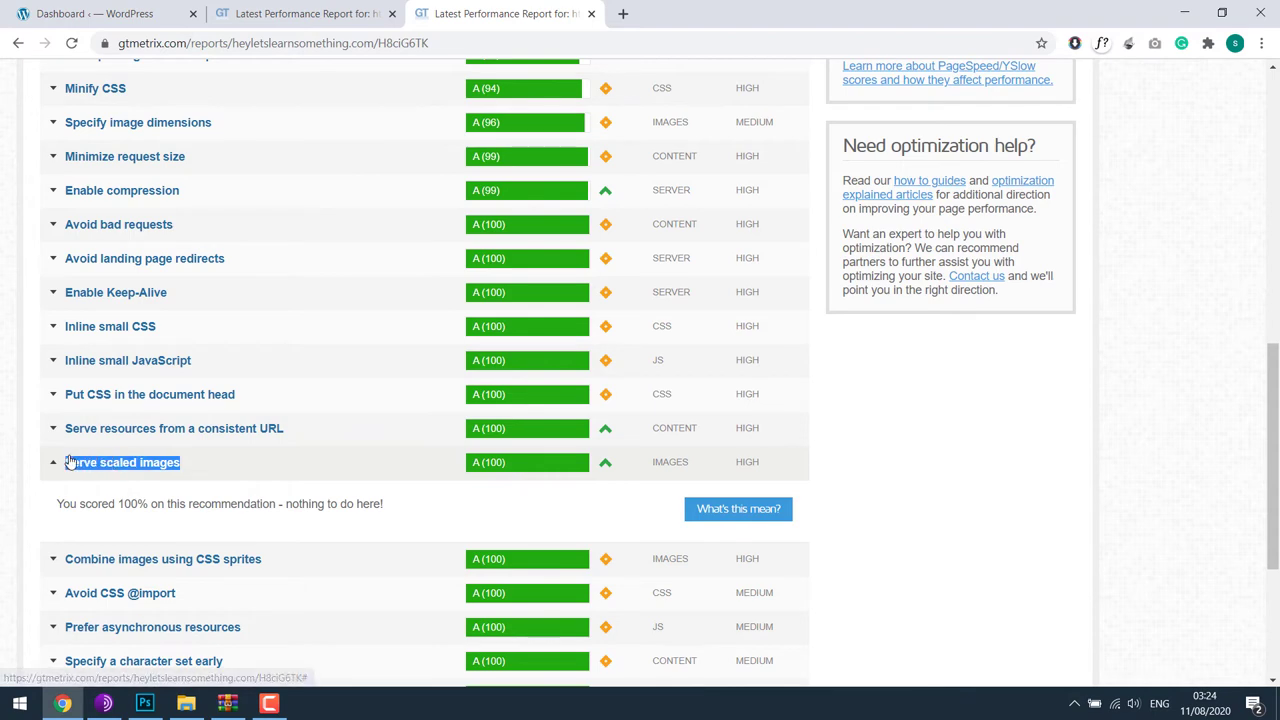
{"action": "left_click", "coordinate": [181, 460]}
{"action": "left_click", "coordinate": [120, 470]}
{"action": "scroll", "coordinate": [150, 480], "scroll_direction": "down", "scroll_amount": 2}
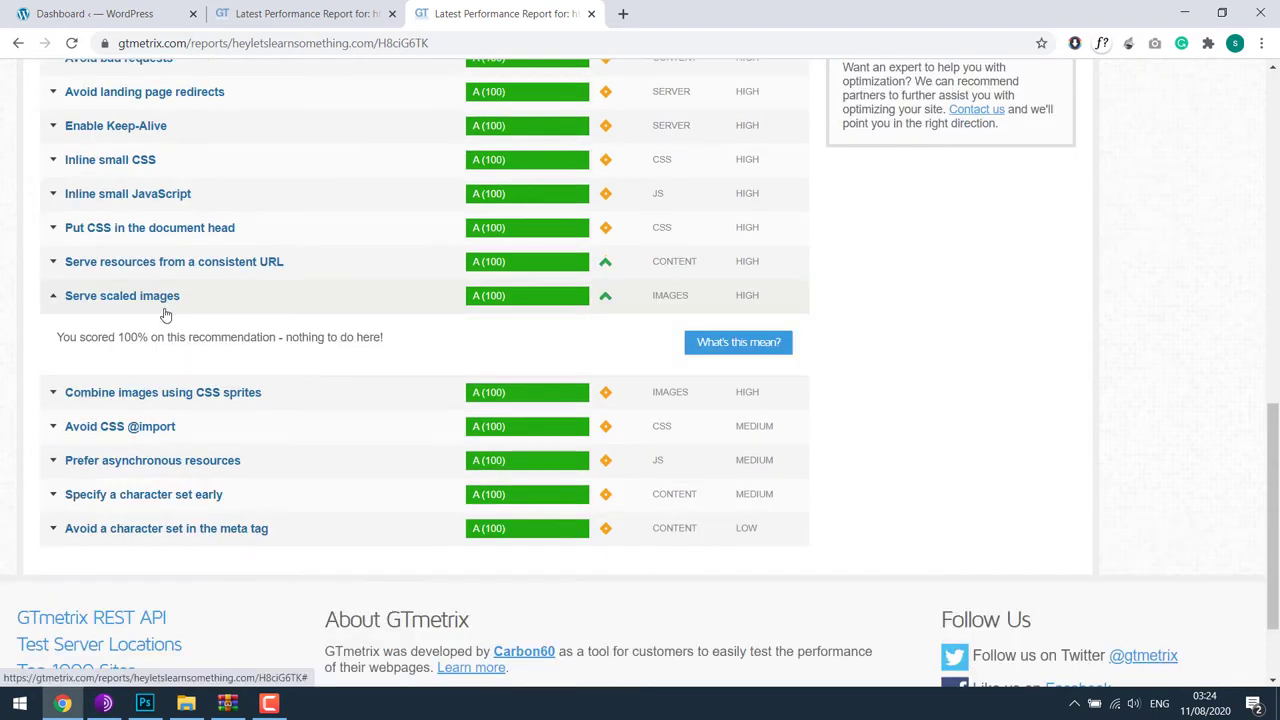
{"action": "left_click", "coordinate": [166, 312]}
{"action": "scroll", "coordinate": [250, 435], "scroll_direction": "up", "scroll_amount": 4}
{"action": "scroll", "coordinate": [259, 444], "scroll_direction": "up", "scroll_amount": 1}
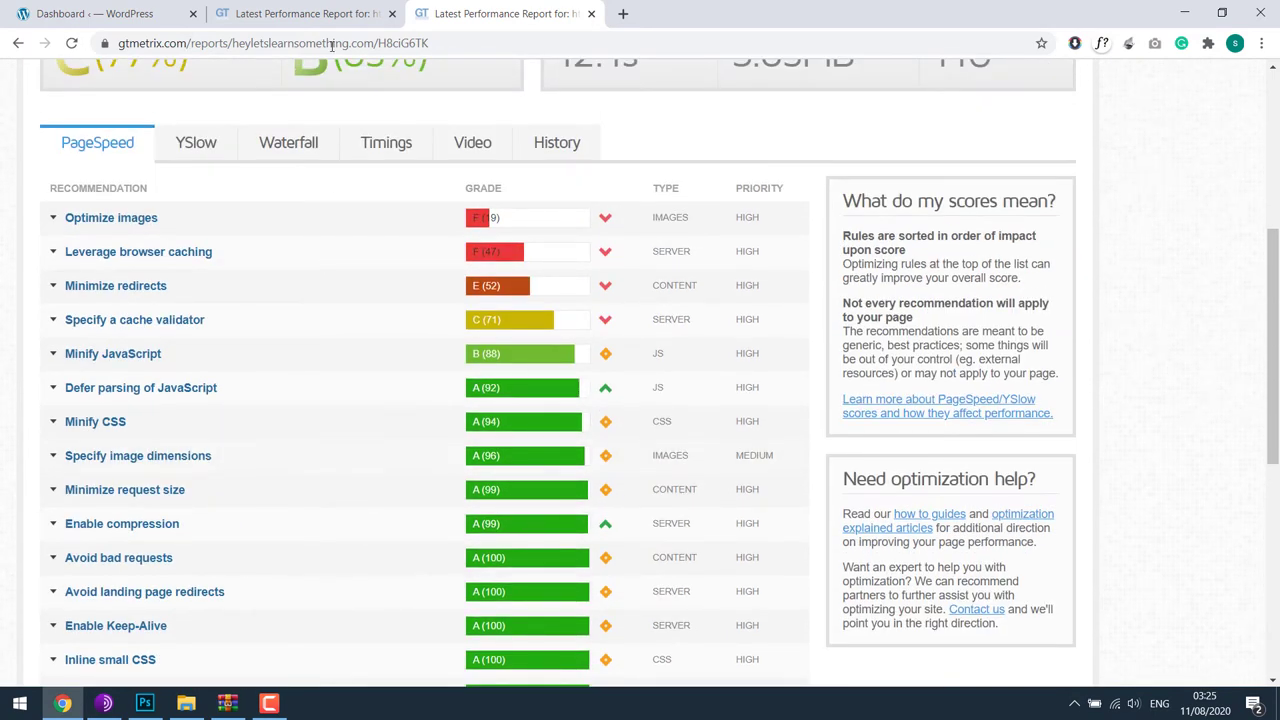
{"action": "left_click", "coordinate": [318, 13]}
- Close the old report, expand Optimize images (107.7KiB, 15% savings), and view background_video.jpg
{"action": "left_click", "coordinate": [130, 138]}
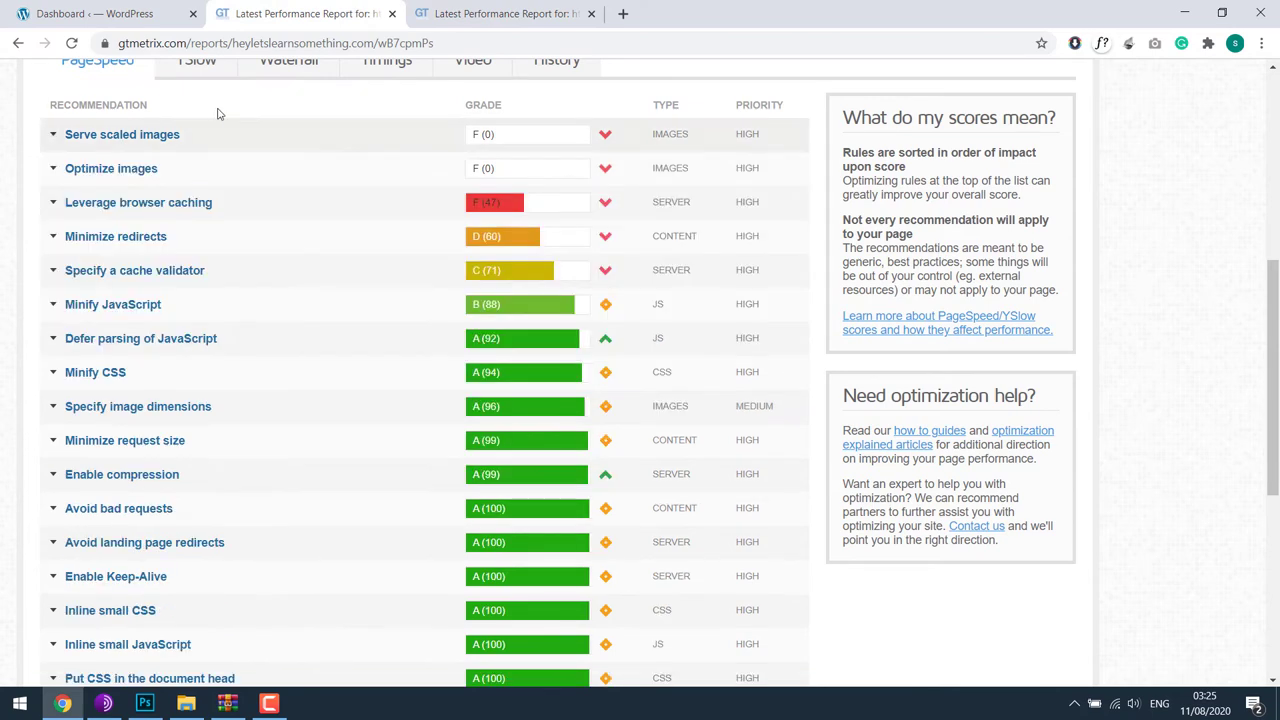
{"action": "left_click", "coordinate": [393, 13]}
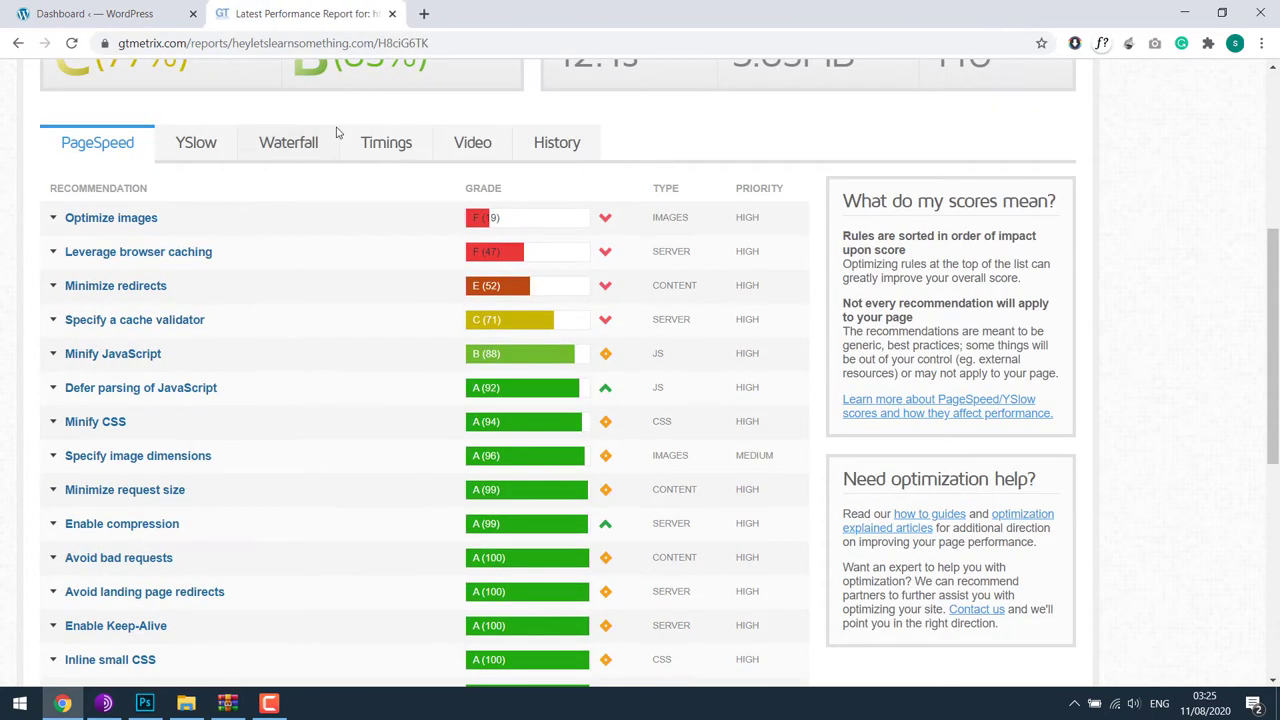
{"action": "left_click", "coordinate": [258, 218]}
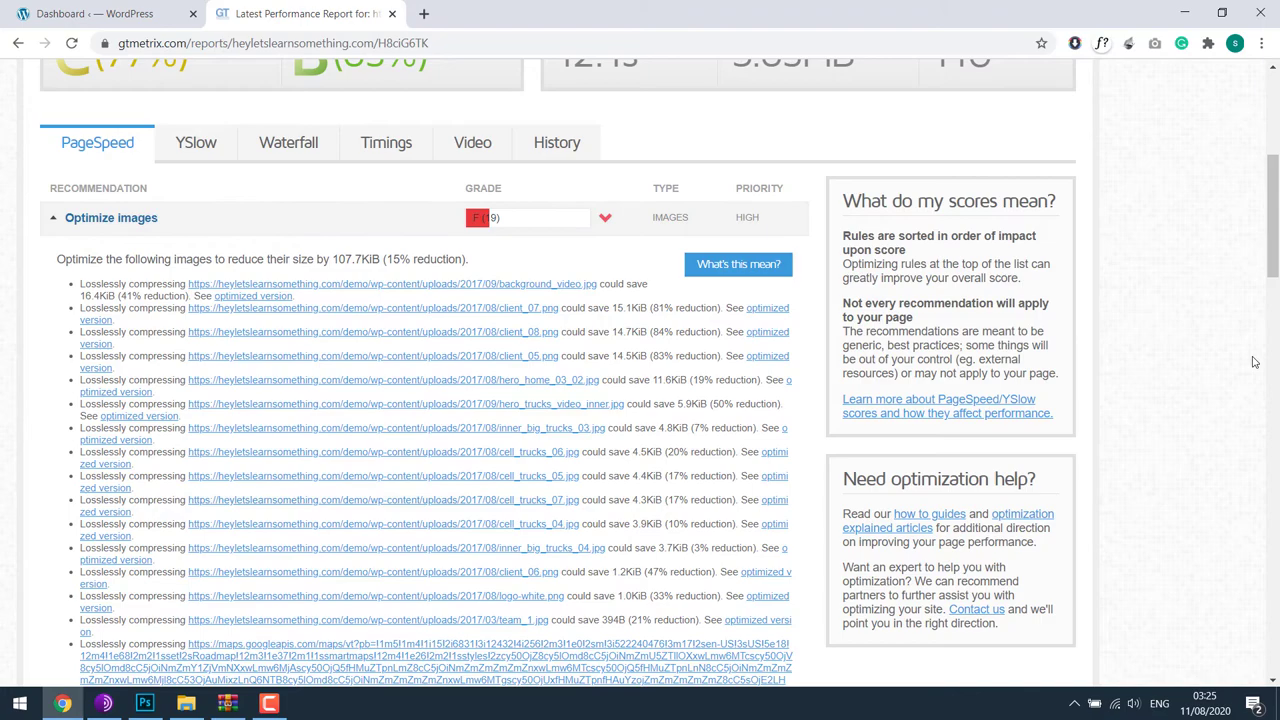
{"action": "scroll", "coordinate": [1255, 362], "scroll_direction": "down", "scroll_amount": 6}
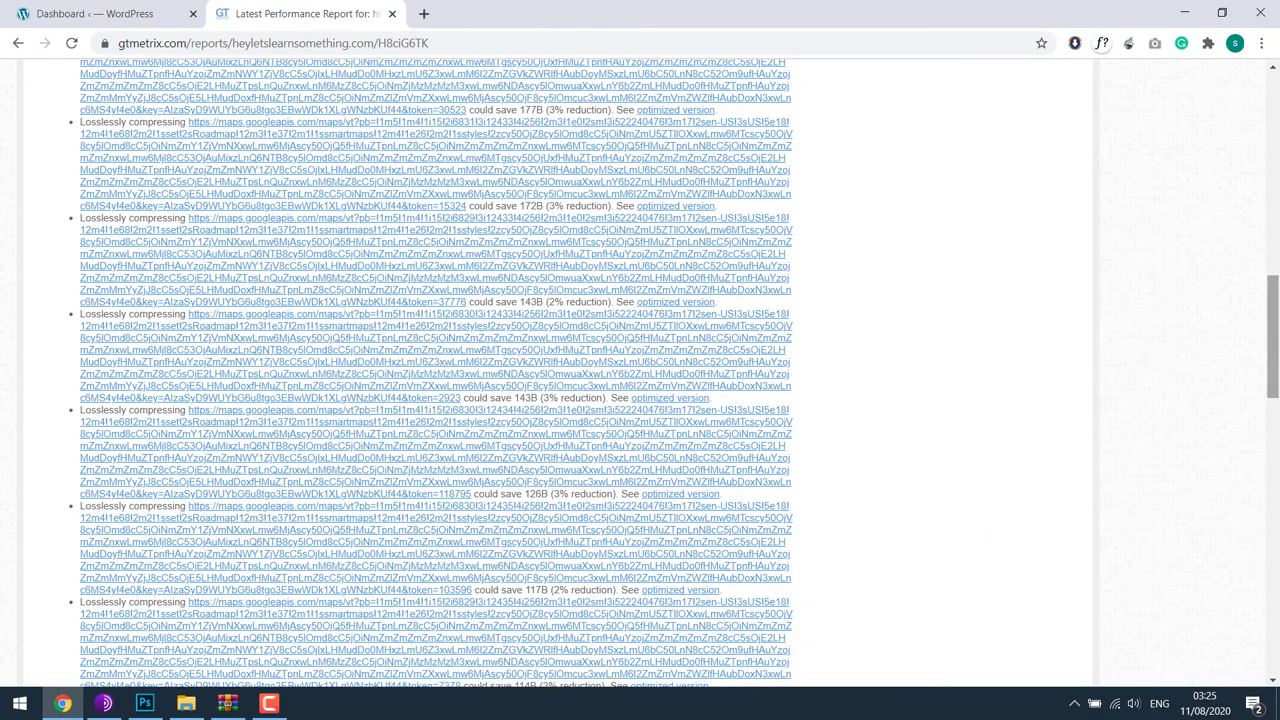
{"action": "left_click_drag", "start_coordinate": [1263, 377], "coordinate": [1249, 261]}
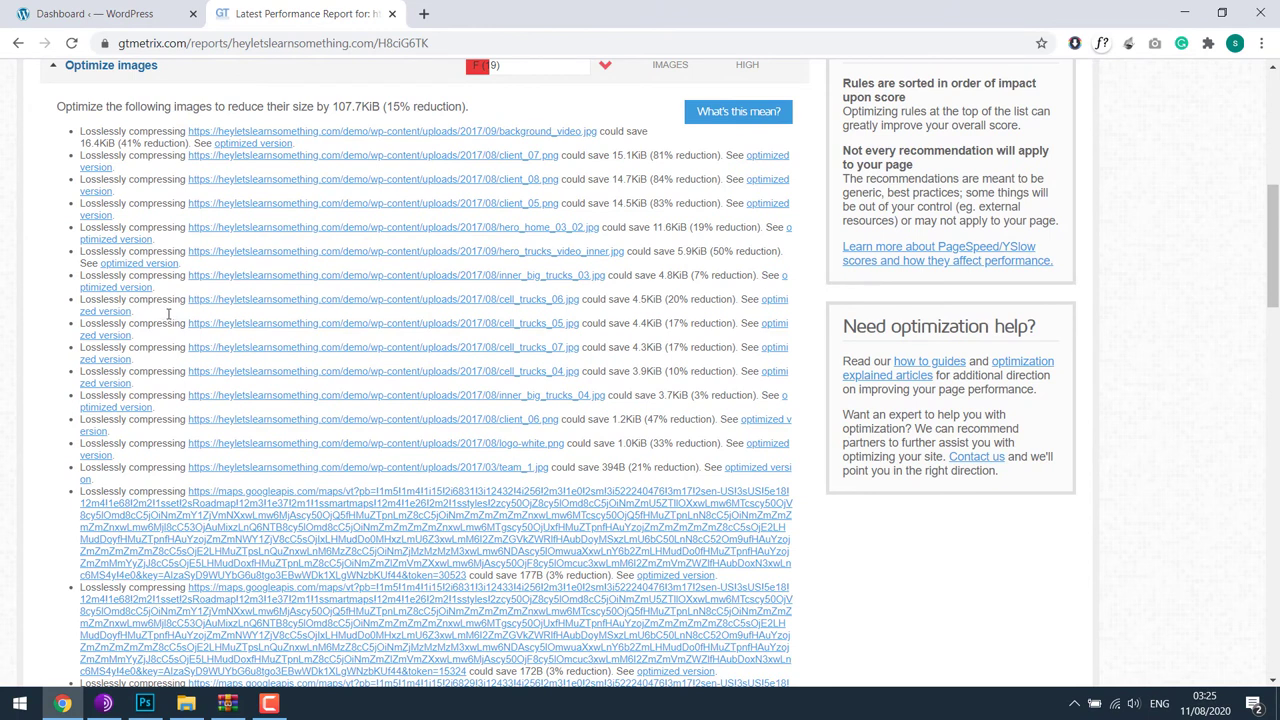
{"action": "left_click", "coordinate": [306, 133]}
{"action": "left_click", "coordinate": [592, 14]}
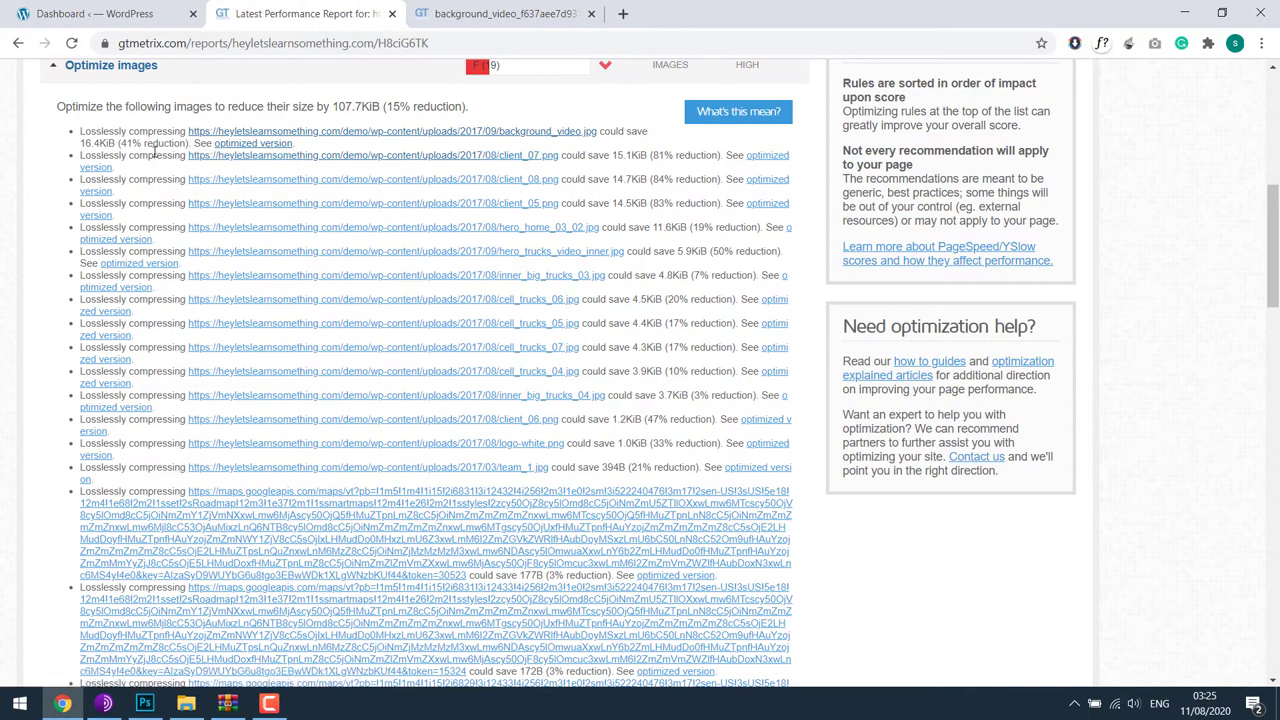
- Open the optimized client, hero, trucks and logo-white images in background tabs
{"action": "middle_click", "coordinate": [767, 155]}
{"action": "middle_click", "coordinate": [767, 179]}
{"action": "middle_click", "coordinate": [767, 203]}
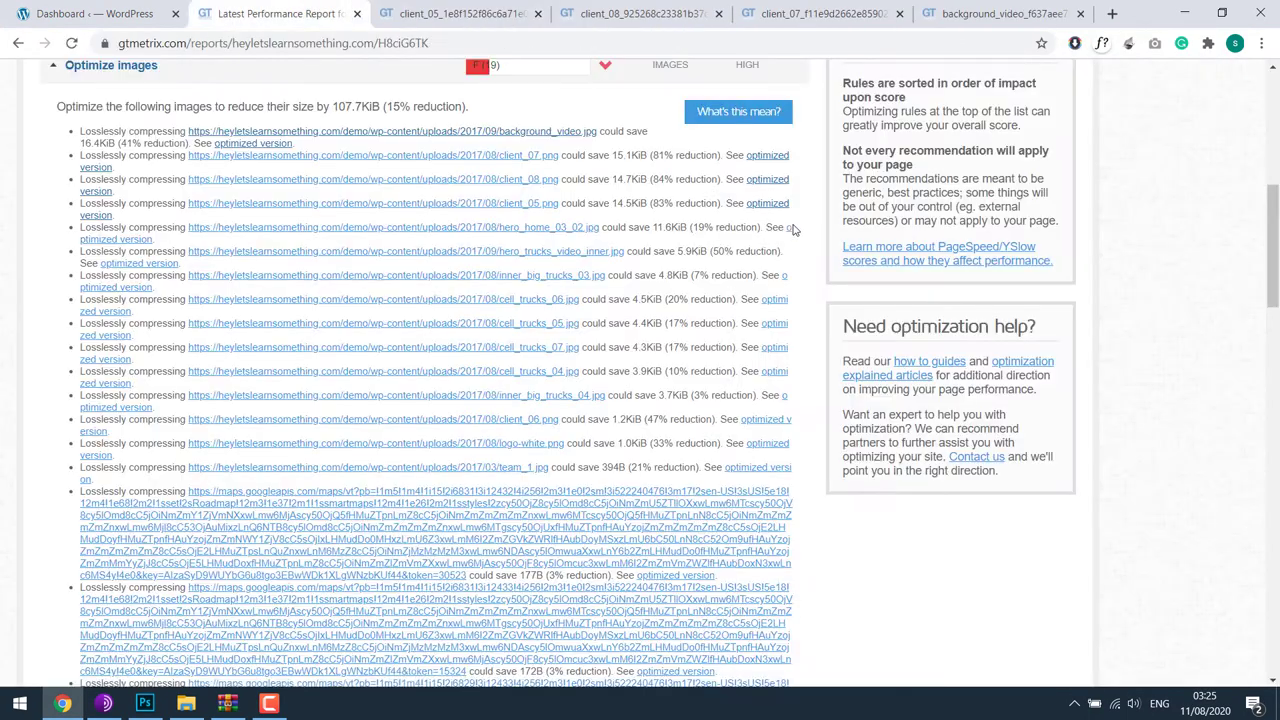
{"action": "middle_click", "coordinate": [790, 229]}
{"action": "middle_click", "coordinate": [130, 263]}
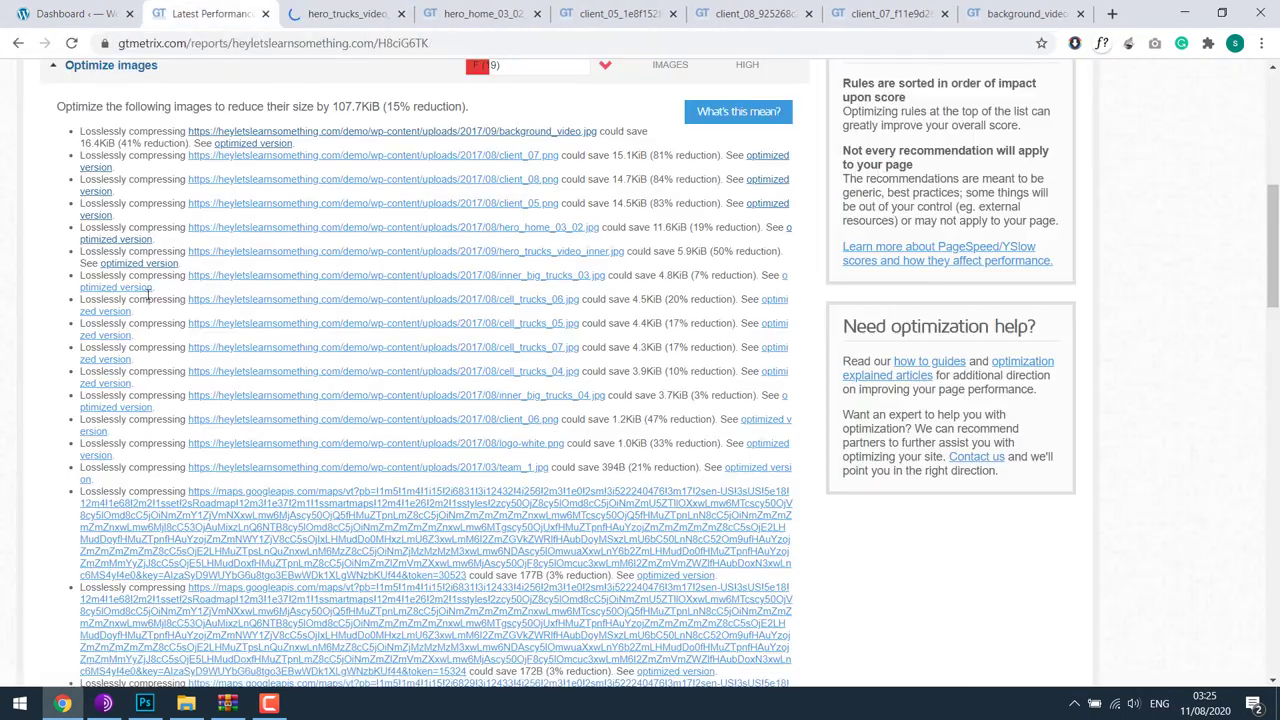
{"action": "middle_click", "coordinate": [115, 287]}
{"action": "middle_click", "coordinate": [105, 311]}
{"action": "middle_click", "coordinate": [105, 335]}
{"action": "middle_click", "coordinate": [105, 359]}
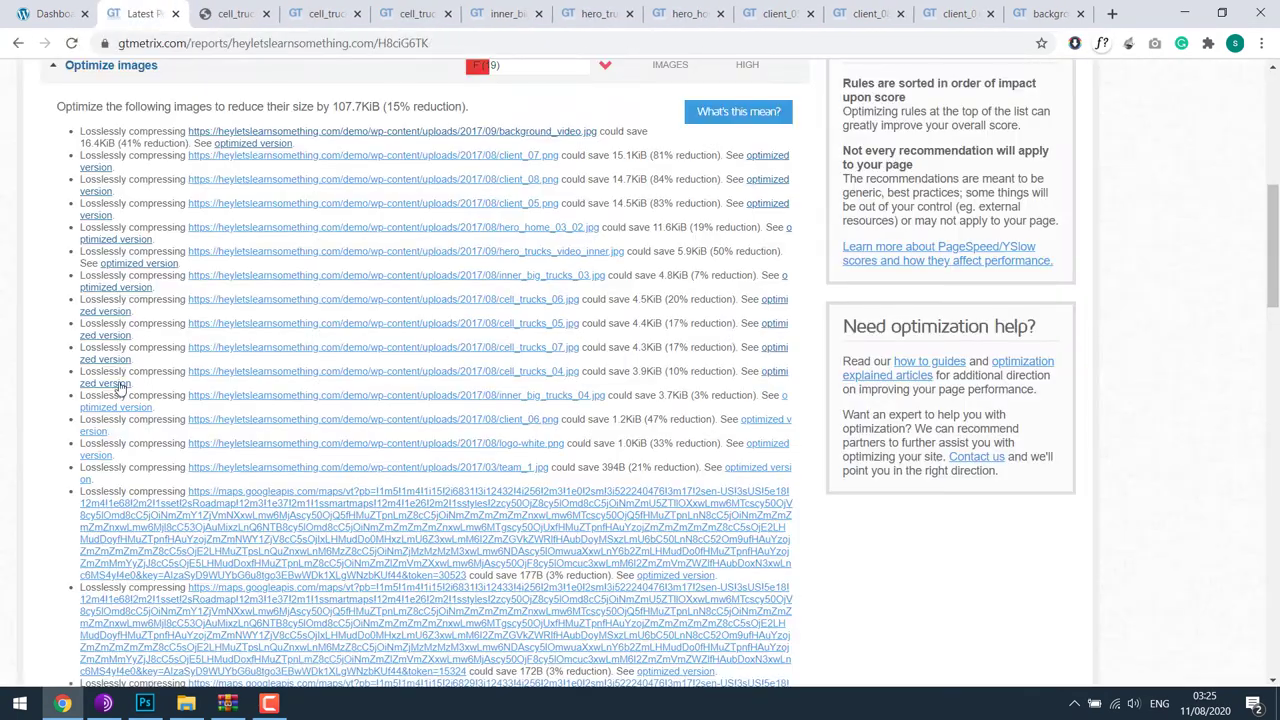
{"action": "middle_click", "coordinate": [105, 383]}
{"action": "middle_click", "coordinate": [115, 407]}
{"action": "middle_click", "coordinate": [95, 431]}
{"action": "middle_click", "coordinate": [92, 460]}
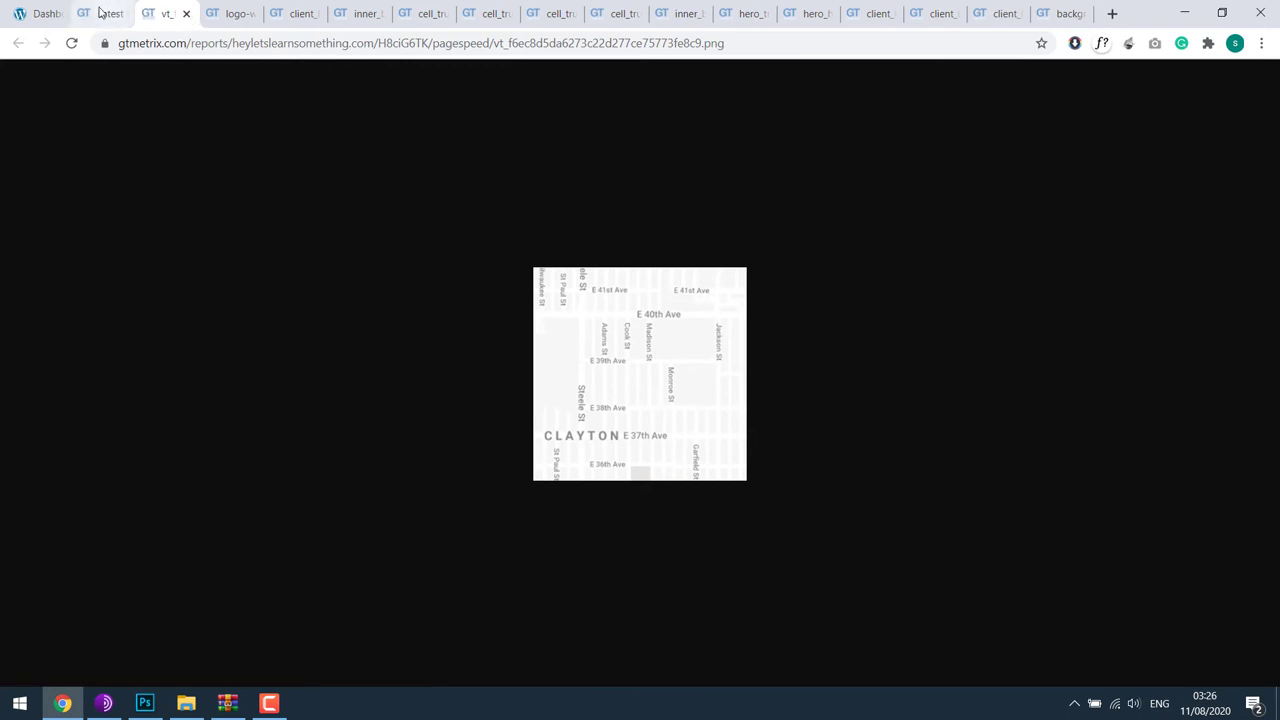
- Back in the report, collapse Optimize images, close the map image tab and show logo-white
{"action": "left_click", "coordinate": [108, 14]}
{"action": "scroll", "coordinate": [307, 243], "scroll_direction": "down", "scroll_amount": 10}
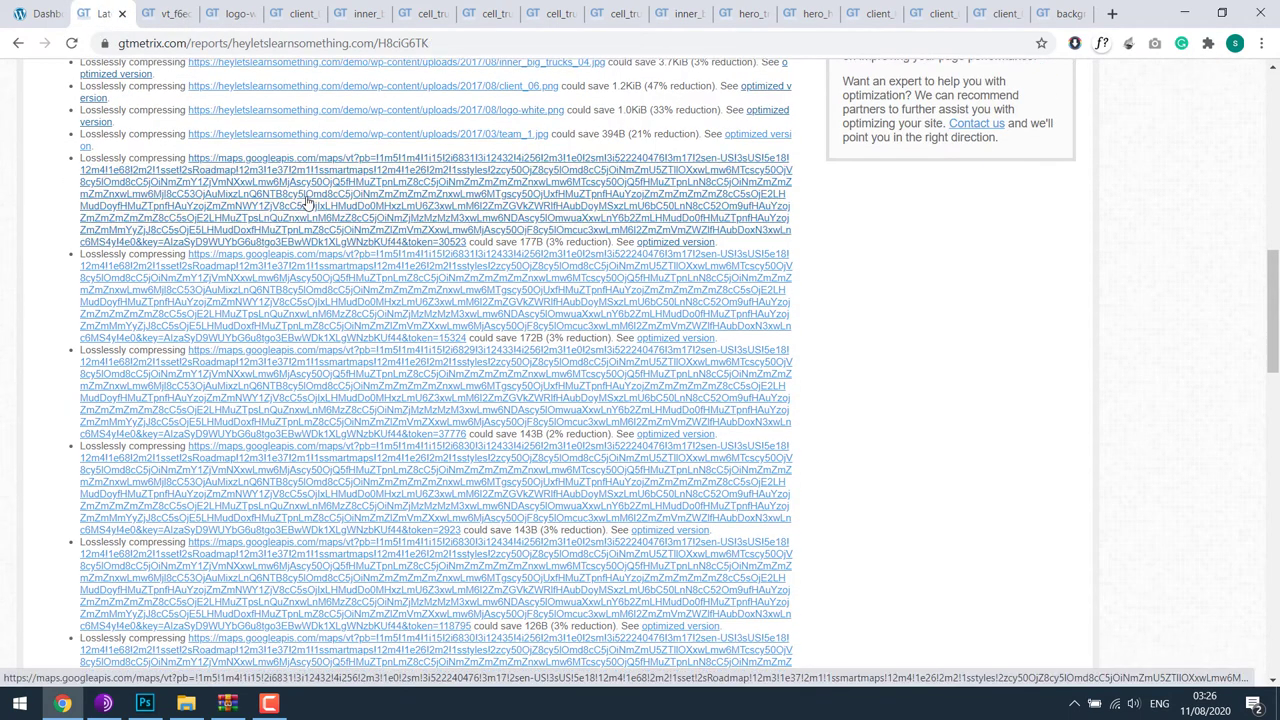
{"action": "scroll", "coordinate": [307, 213], "scroll_direction": "up", "scroll_amount": 10}
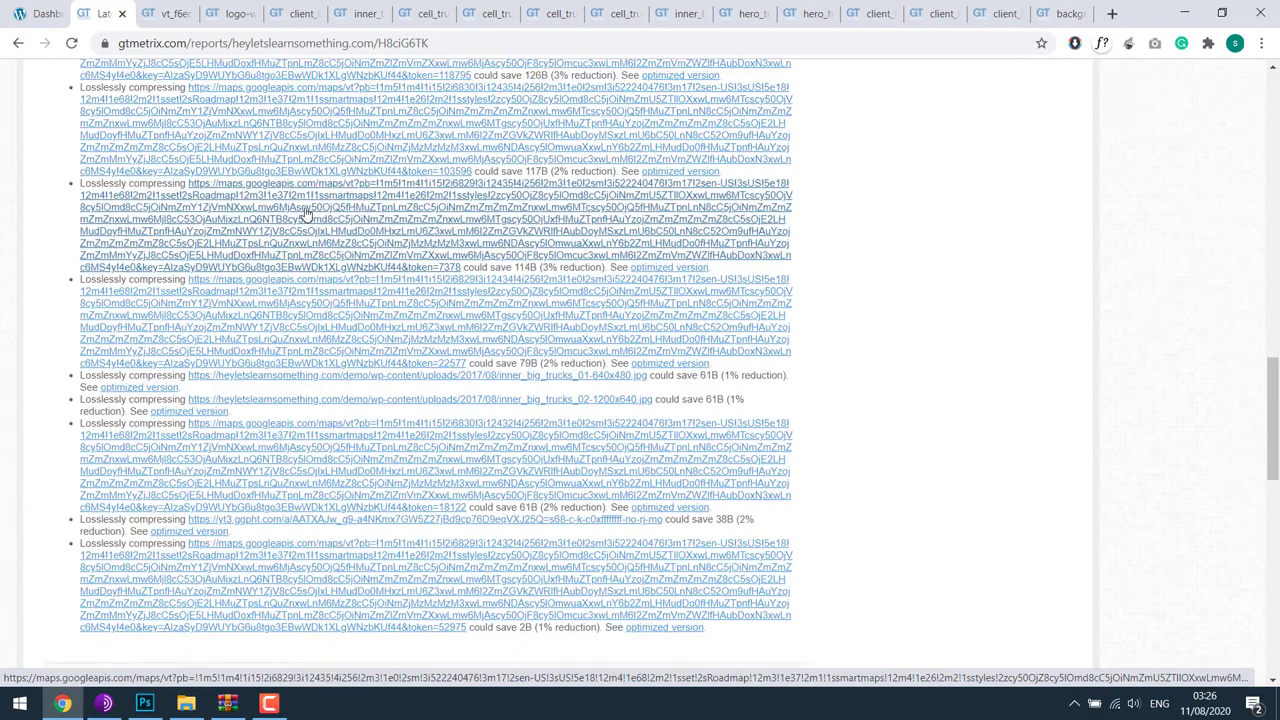
{"action": "scroll", "coordinate": [406, 266], "scroll_direction": "up", "scroll_amount": 1}
{"action": "scroll", "coordinate": [566, 326], "scroll_direction": "up", "scroll_amount": 1}
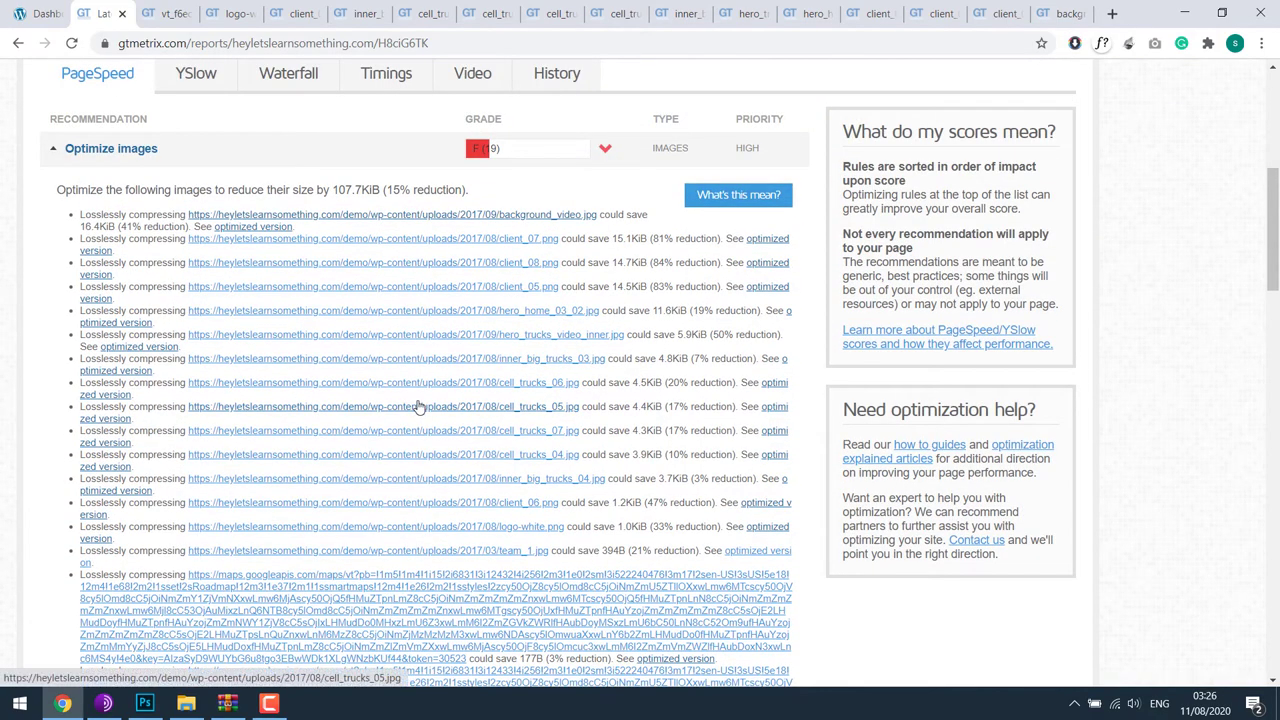
{"action": "left_click", "coordinate": [106, 152]}
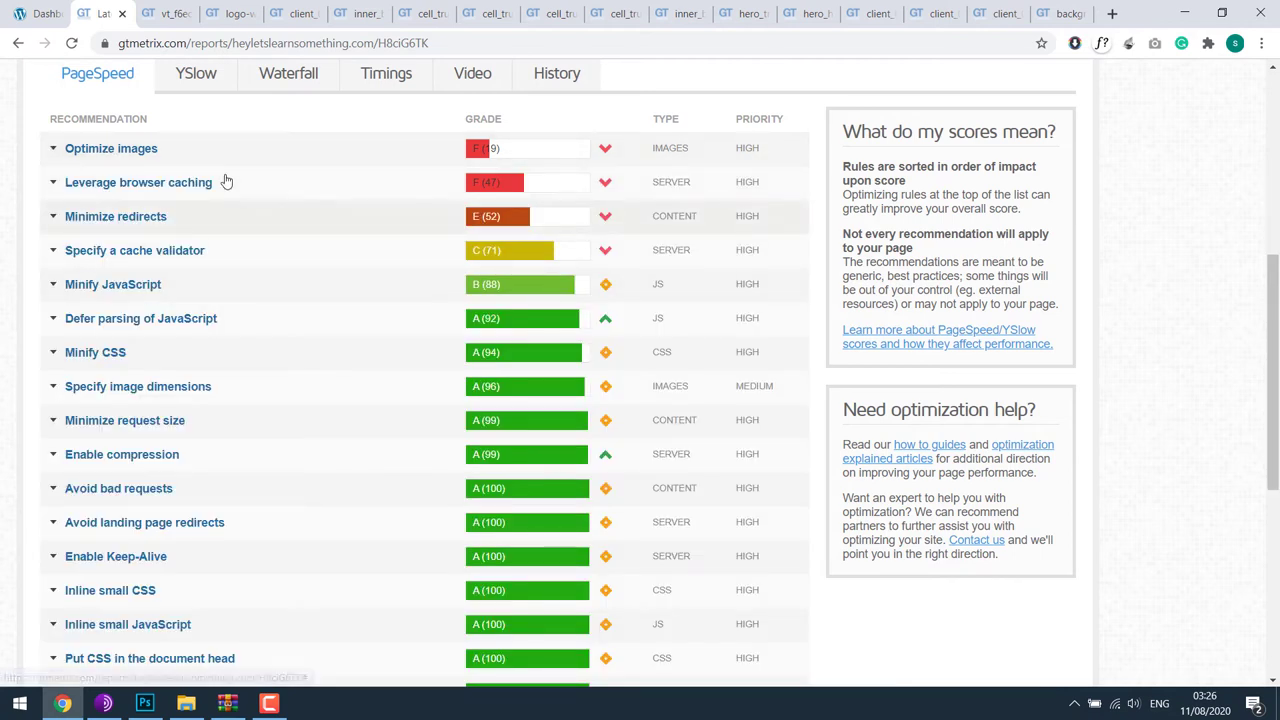
{"action": "left_click", "coordinate": [166, 9]}
{"action": "left_click", "coordinate": [186, 14]}
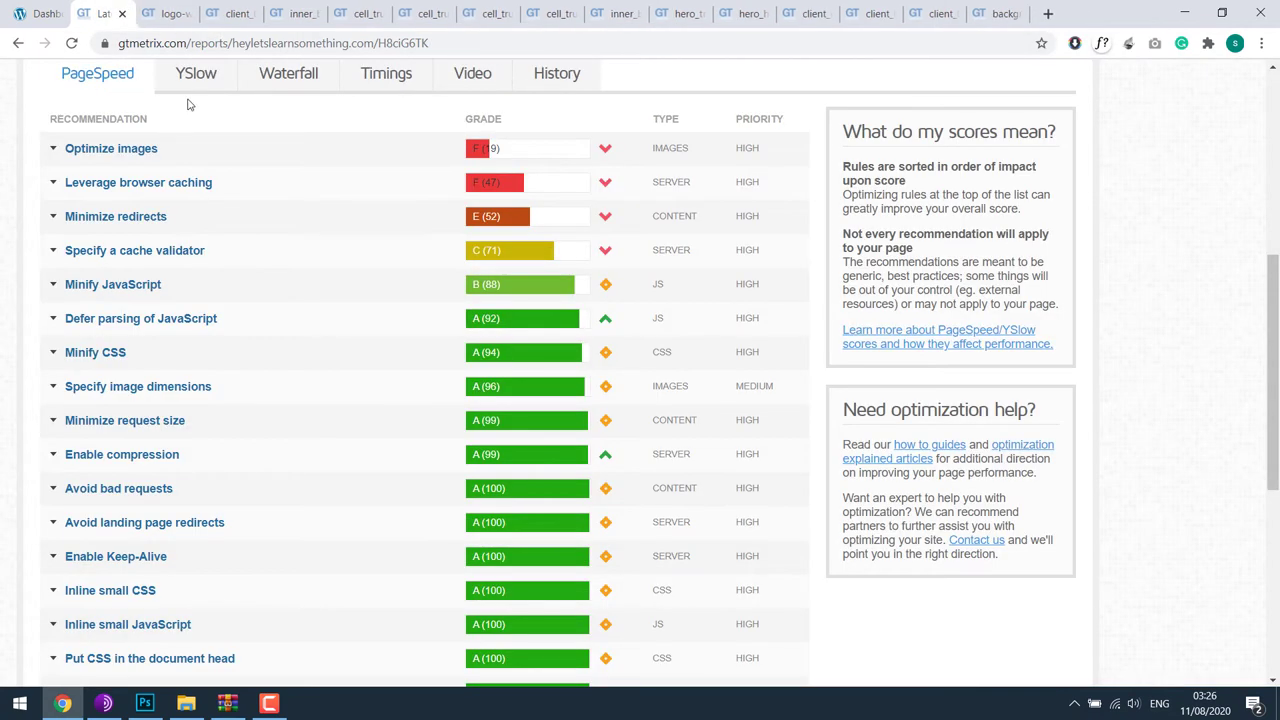
{"action": "left_click", "coordinate": [163, 6]}
- Save the white logo as Logo in a new Desktop folder named Optimized Images
{"action": "right_click", "coordinate": [642, 374]}
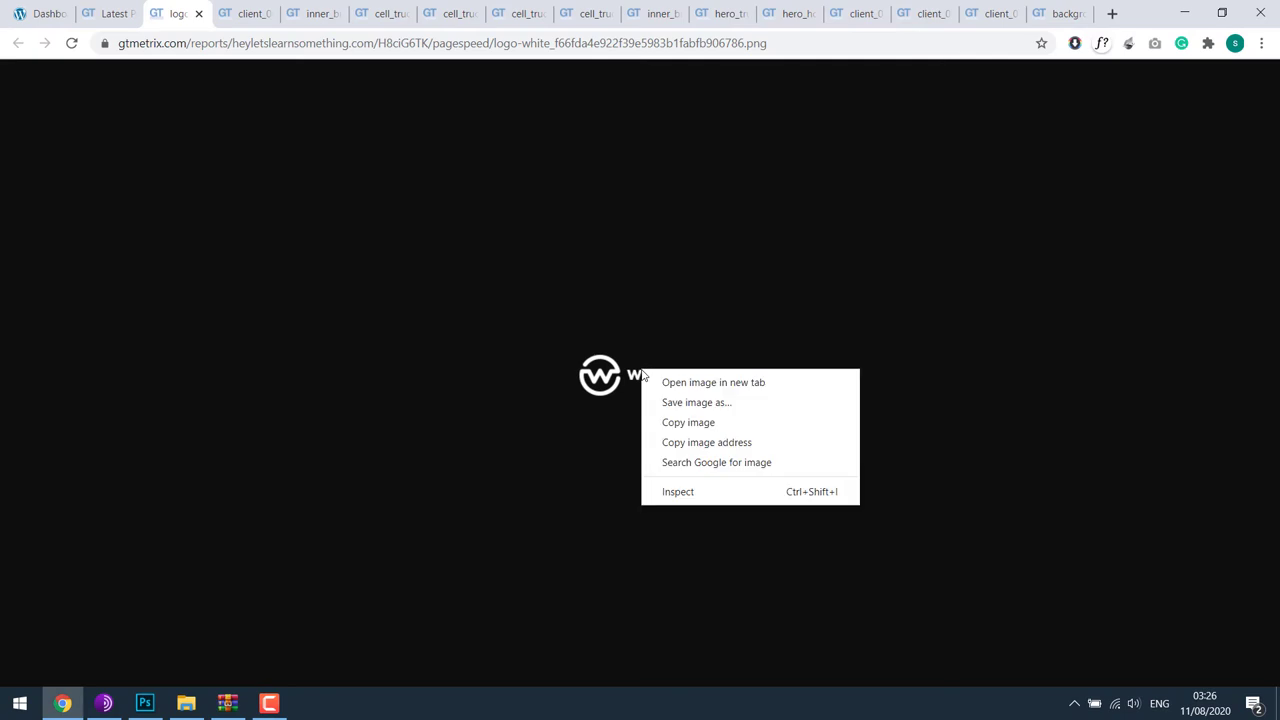
{"action": "left_click", "coordinate": [661, 403]}
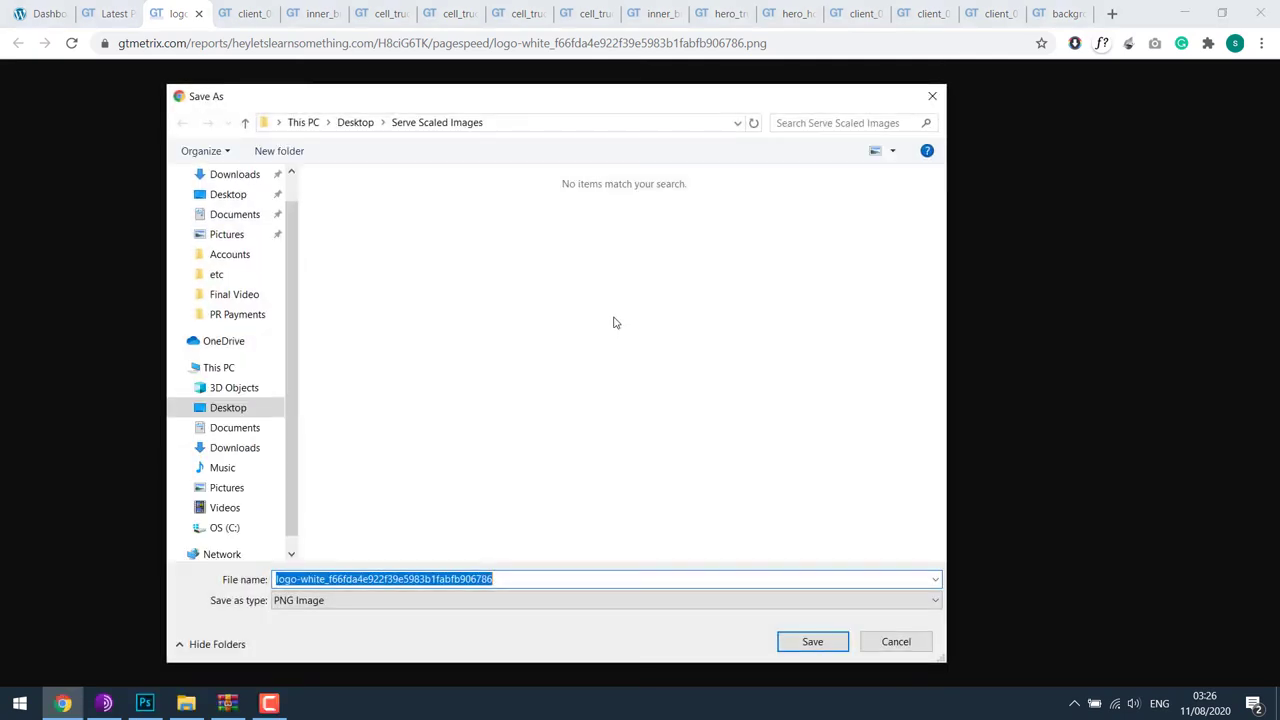
{"action": "left_click", "coordinate": [356, 122]}
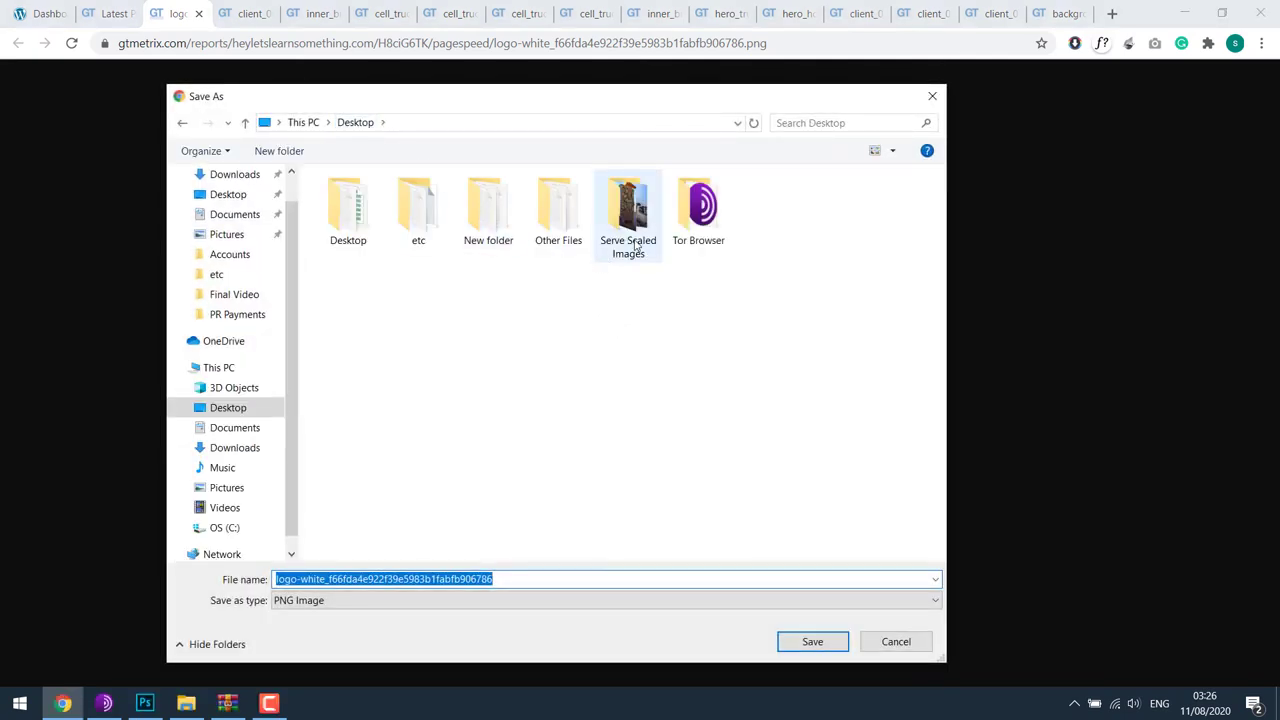
{"action": "left_click", "coordinate": [586, 340]}
{"action": "right_click", "coordinate": [586, 338]}
{"action": "mouse_move", "coordinate": [748, 523]}
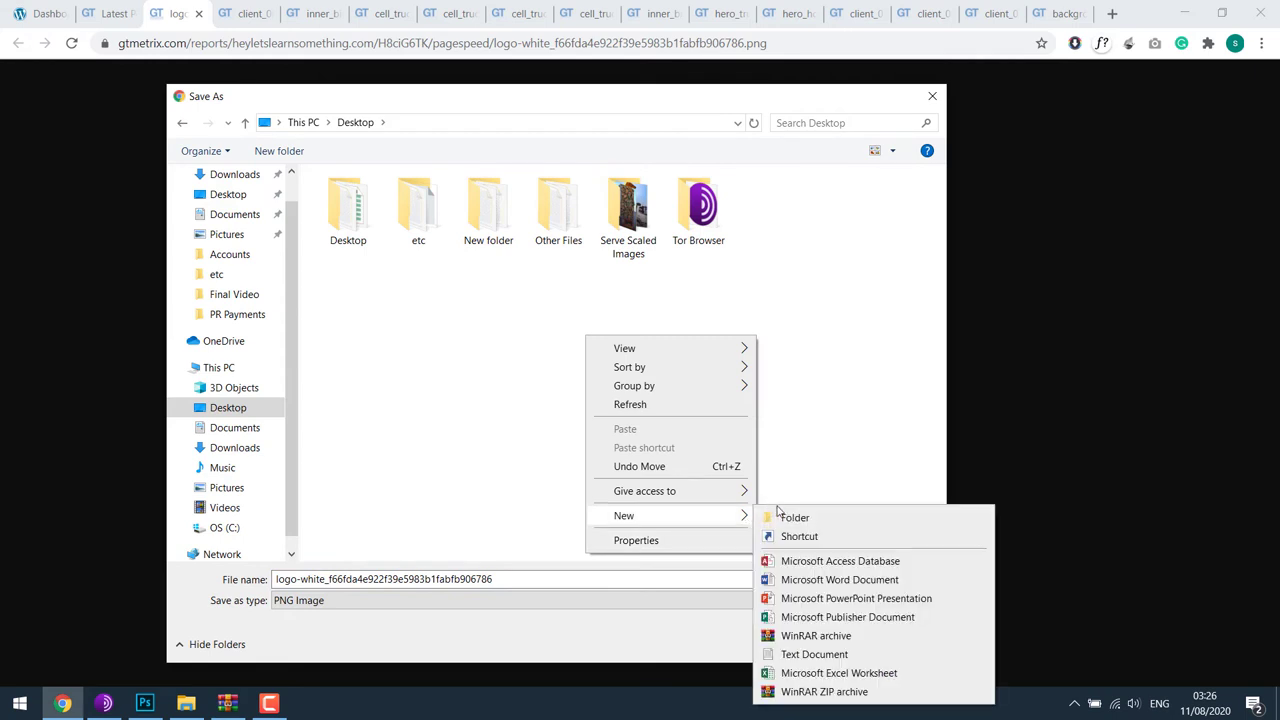
{"action": "left_click", "coordinate": [785, 517]}
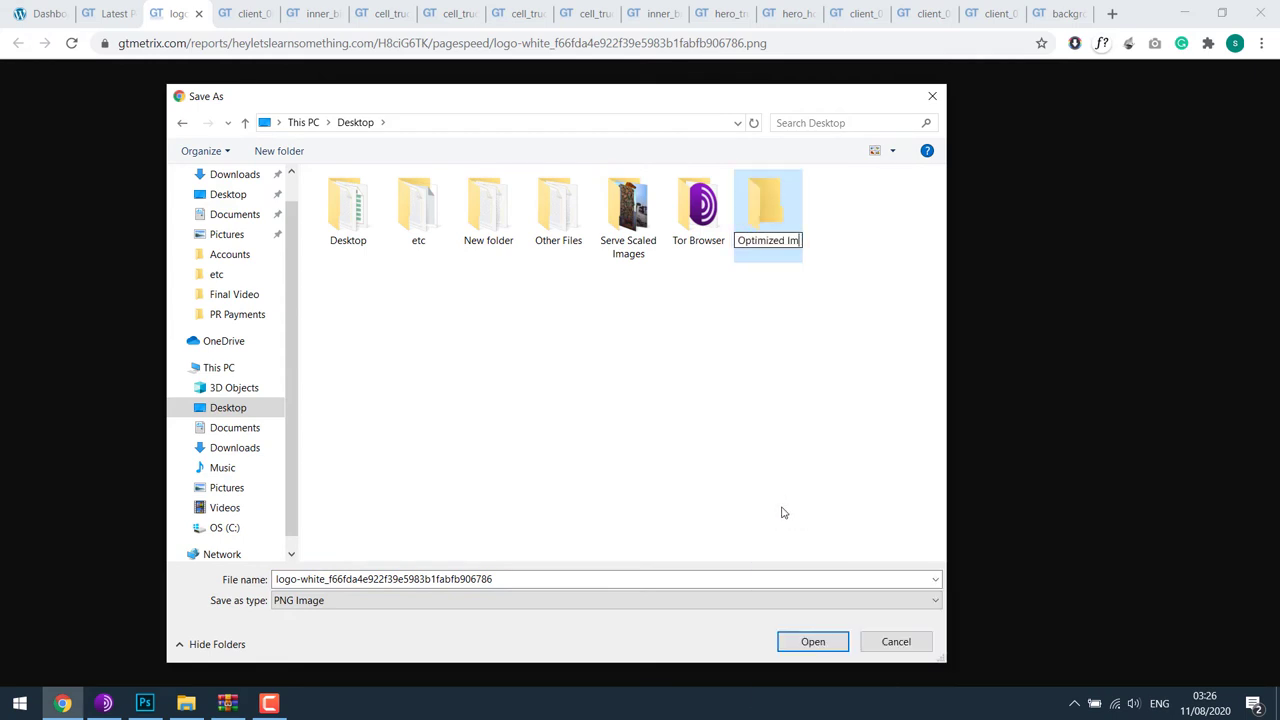
{"action": "double_click", "coordinate": [782, 226]}
{"action": "left_click", "coordinate": [545, 605]}
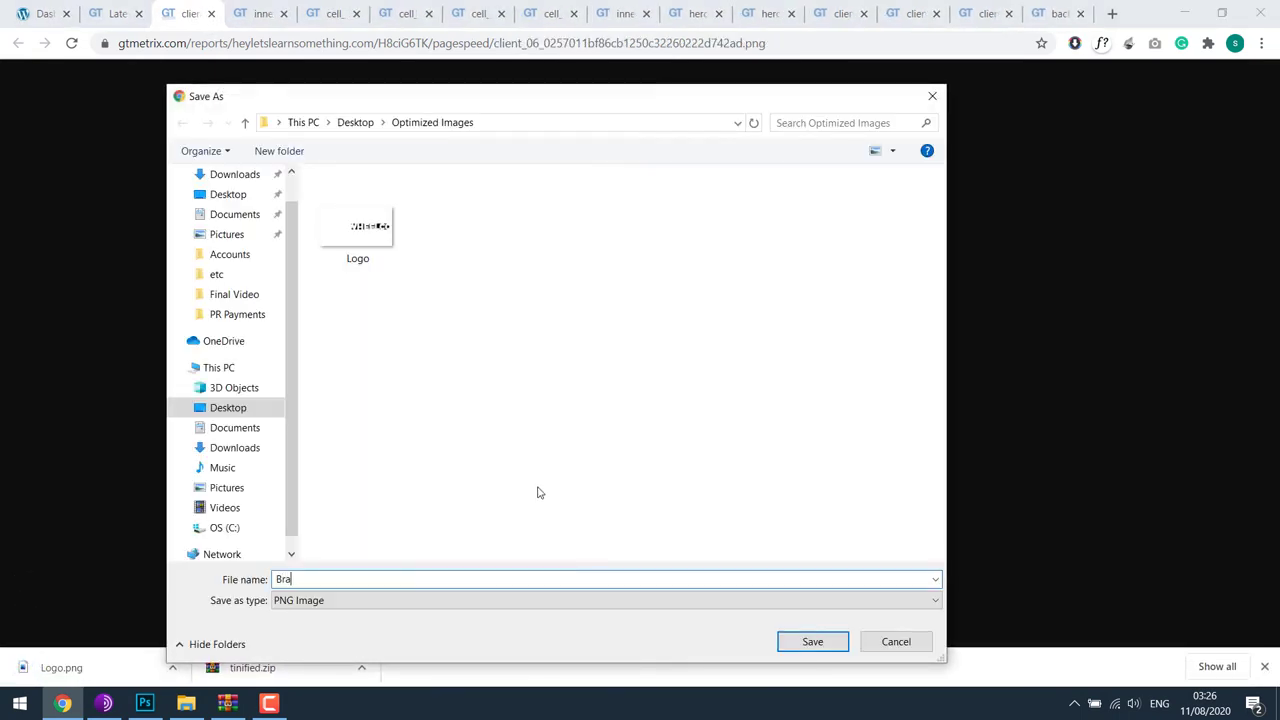
- Save client_06 as Brands and inner_big_trucks_04, closing each image tab
{"action": "key", "text": "Return"}
{"action": "left_click", "coordinate": [211, 14]}
{"action": "right_click", "coordinate": [384, 552]}
{"action": "left_click", "coordinate": [413, 587]}
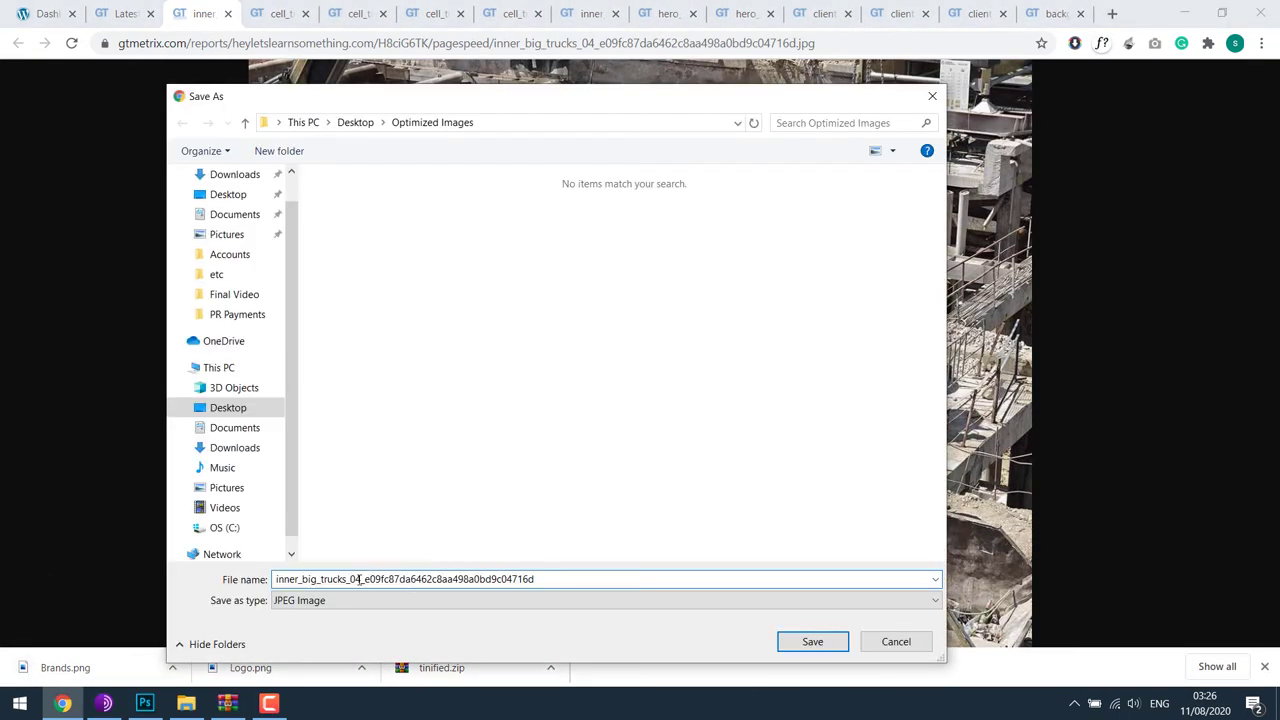
{"action": "key", "text": "Return"}
{"action": "left_click", "coordinate": [228, 13]}
- Save cell_trucks_04 and cell_trucks_07 with the hash trimmed, closing their tabs
{"action": "right_click", "coordinate": [605, 268]}
{"action": "left_click", "coordinate": [655, 303]}
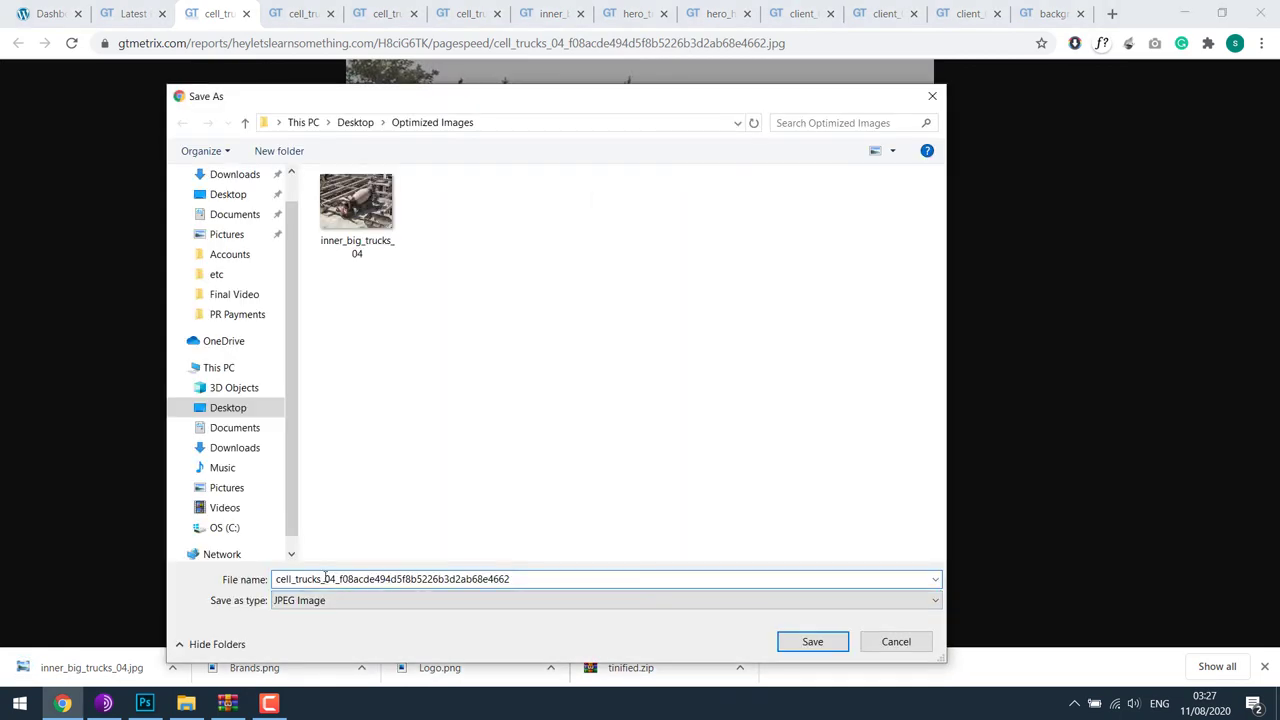
{"action": "left_click", "coordinate": [812, 640]}
{"action": "left_click", "coordinate": [246, 13]}
{"action": "right_click", "coordinate": [560, 225]}
{"action": "left_click", "coordinate": [589, 260]}
{"action": "left_click", "coordinate": [340, 579]}
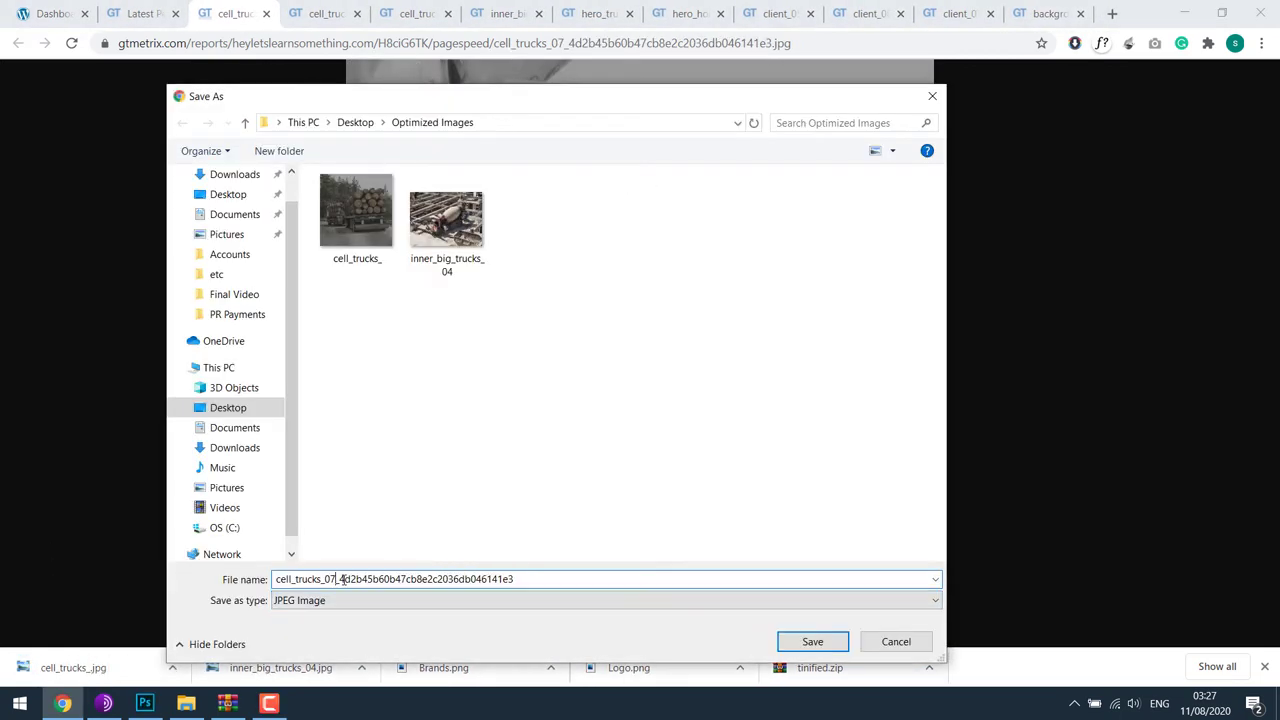
{"action": "key", "text": "BackSpace"}
{"action": "key", "text": "Return"}
{"action": "left_click", "coordinate": [266, 13]}
- Save cell_trucks_05 and cell_trucks_06 with shortened names, closing their tabs
{"action": "right_click", "coordinate": [556, 256]}
{"action": "left_click", "coordinate": [585, 291]}
{"action": "left_click", "coordinate": [363, 579]}
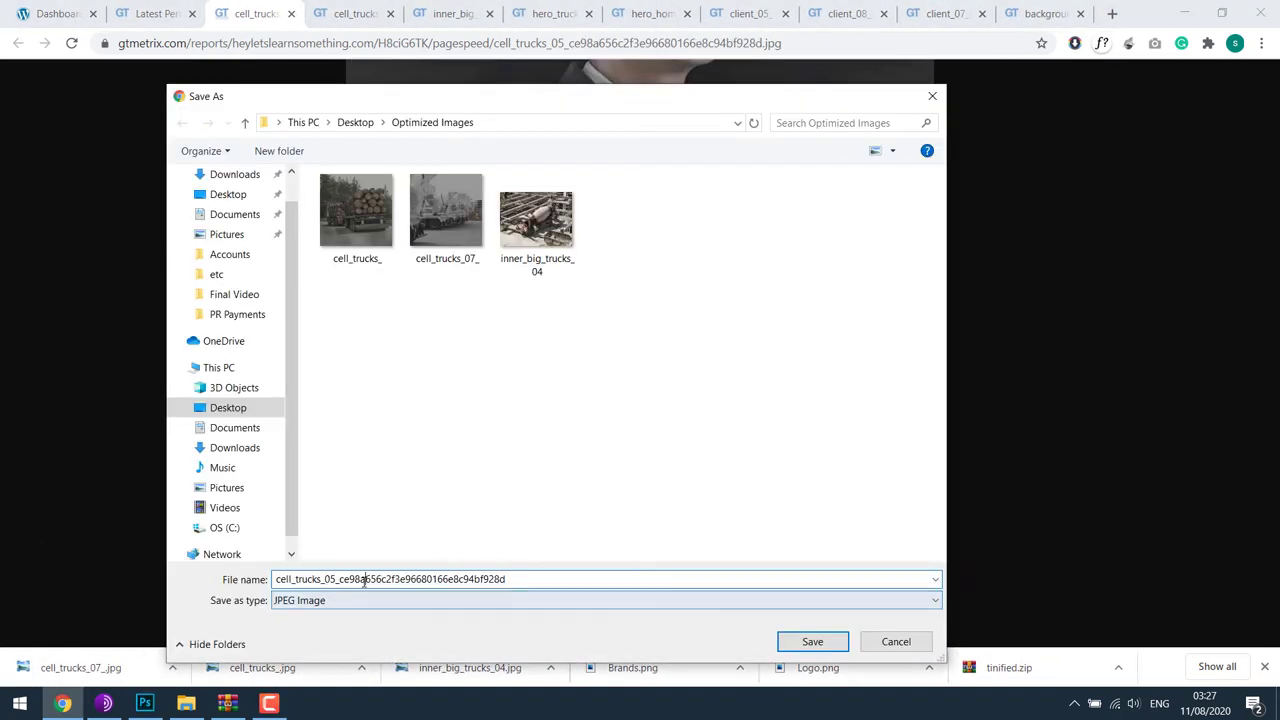
{"action": "left_click", "coordinate": [812, 641]}
{"action": "left_click", "coordinate": [291, 13]}
{"action": "right_click", "coordinate": [508, 171]}
{"action": "left_click", "coordinate": [537, 206]}
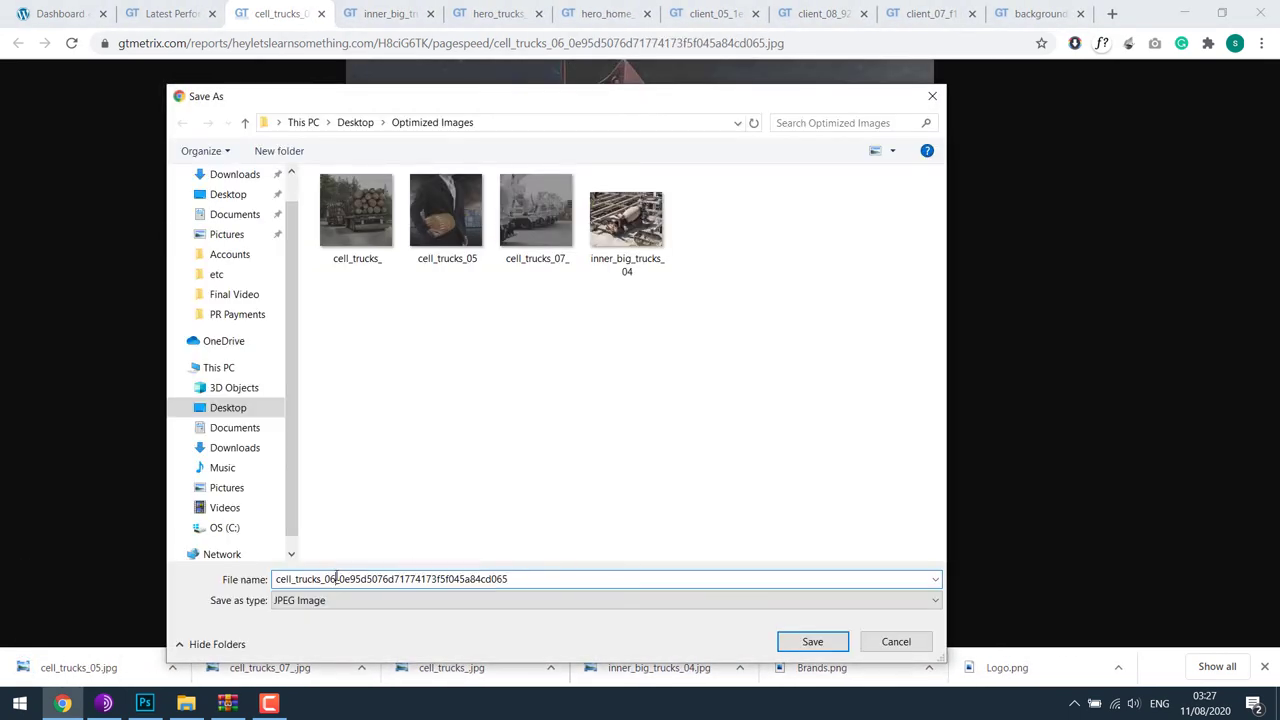
{"action": "key", "text": "Return"}
{"action": "left_click", "coordinate": [321, 13]}
- Save inner_big_trucks_03 and hero_trucks_video_inner into Optimized Images, closing each tab
{"action": "right_click", "coordinate": [504, 170]}
{"action": "left_click", "coordinate": [535, 201]}
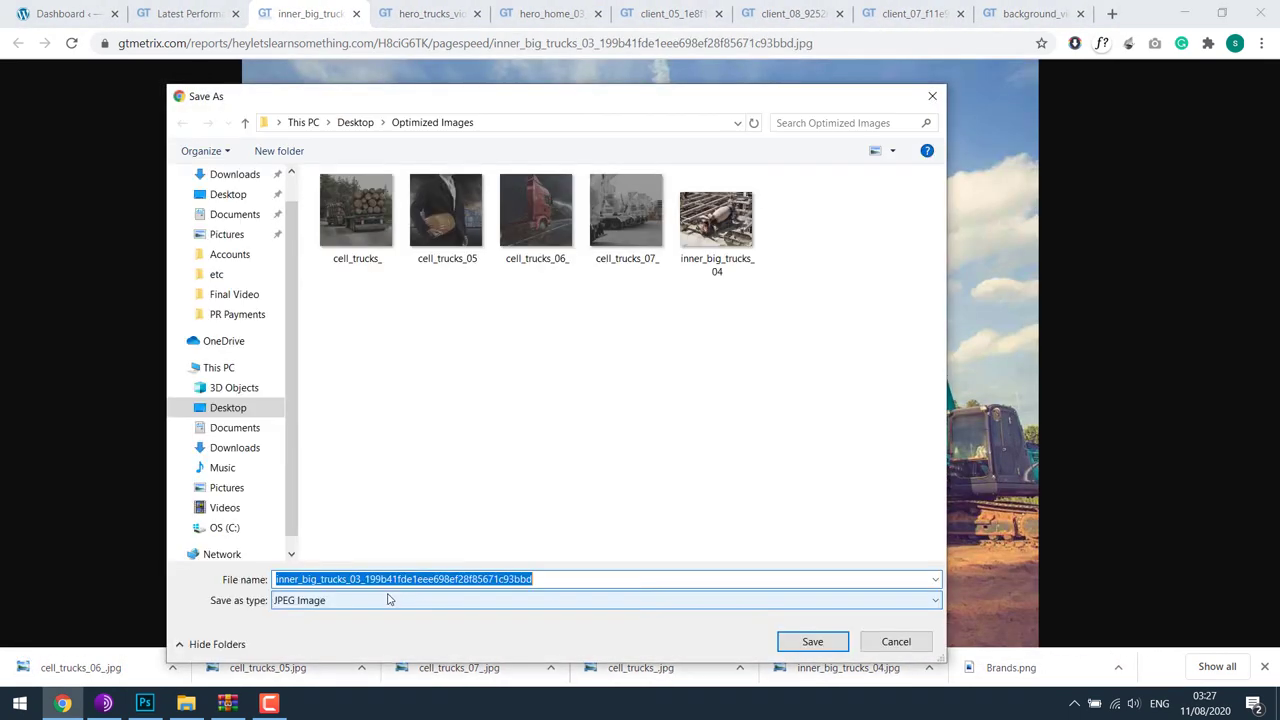
{"action": "left_click", "coordinate": [778, 645]}
{"action": "key", "text": "ctrl+w"}
{"action": "right_click", "coordinate": [495, 302]}
{"action": "left_click", "coordinate": [526, 333]}
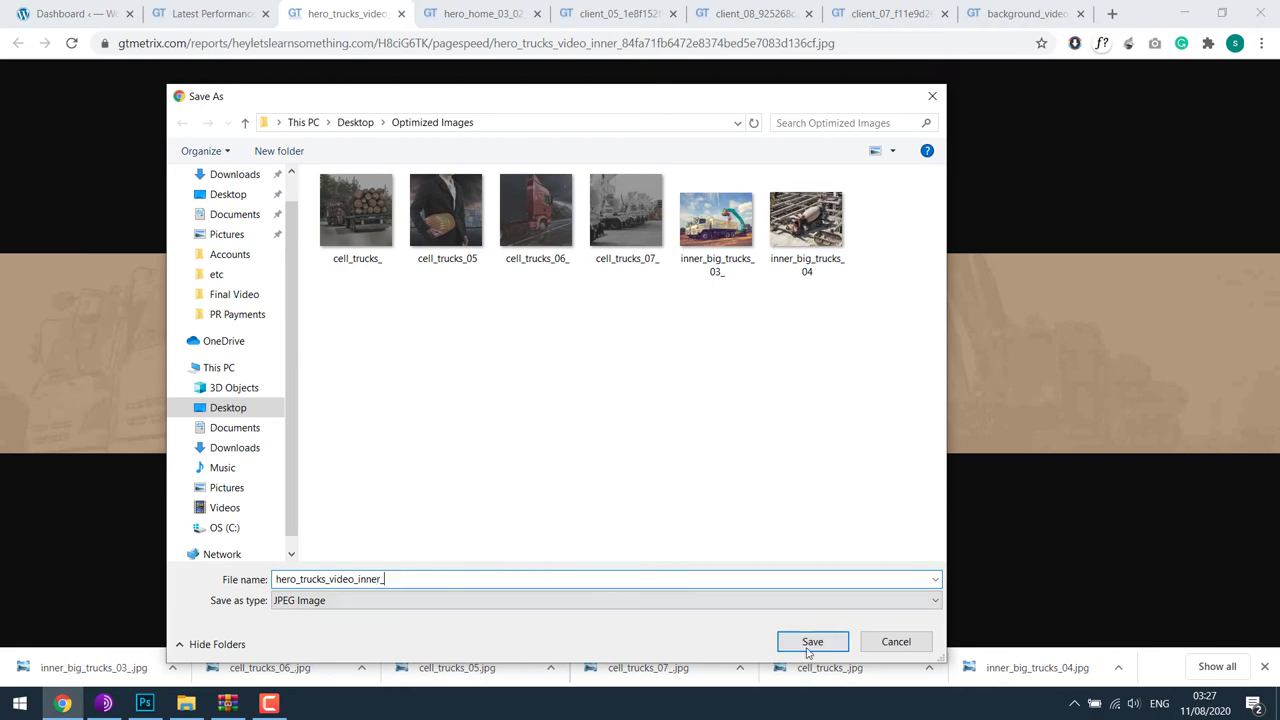
{"action": "left_click", "coordinate": [812, 641]}
{"action": "key", "text": "ctrl+w"}
- Save hero_home_03_02 and client_08 into Optimized Images and close the client_05 tab
{"action": "right_click", "coordinate": [419, 86]}
{"action": "left_click", "coordinate": [450, 117]}
{"action": "key", "text": "Return"}
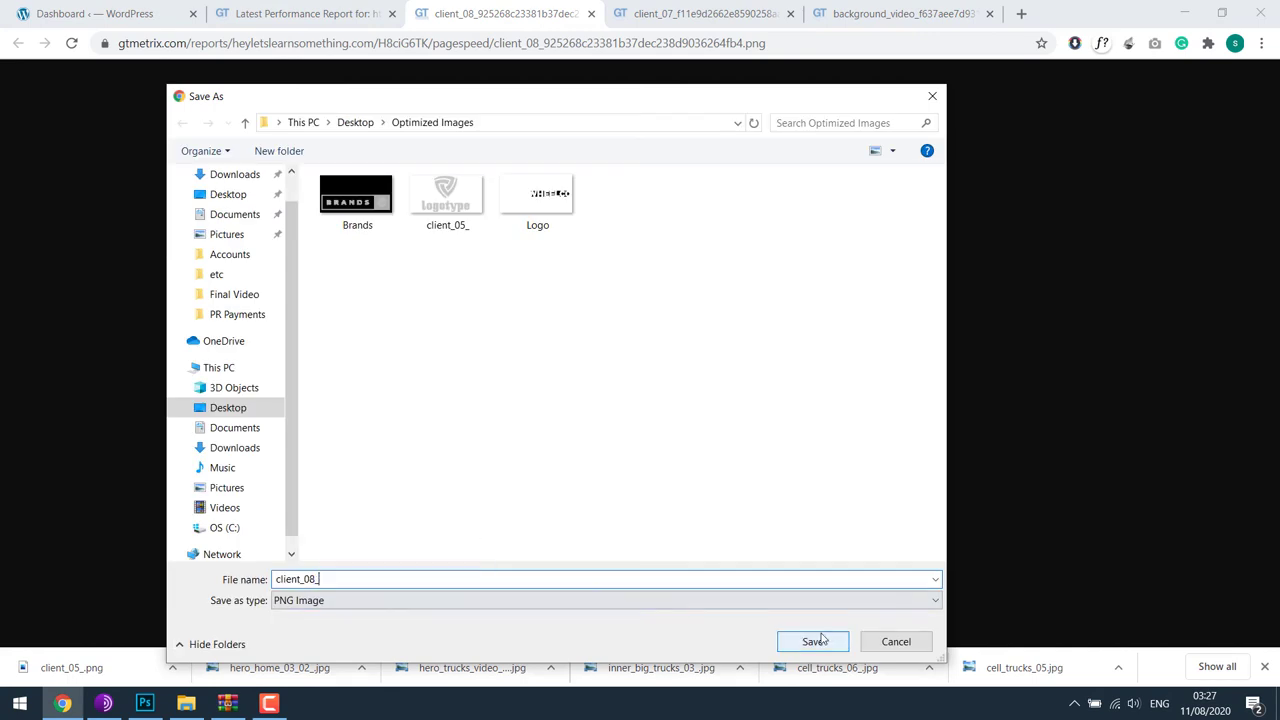
{"action": "left_click", "coordinate": [812, 641]}
- Save client_07 and background_video into Optimized Images, closing their tabs
{"action": "key", "text": "ctrl+w"}
{"action": "right_click", "coordinate": [671, 368]}
{"action": "left_click", "coordinate": [704, 400]}
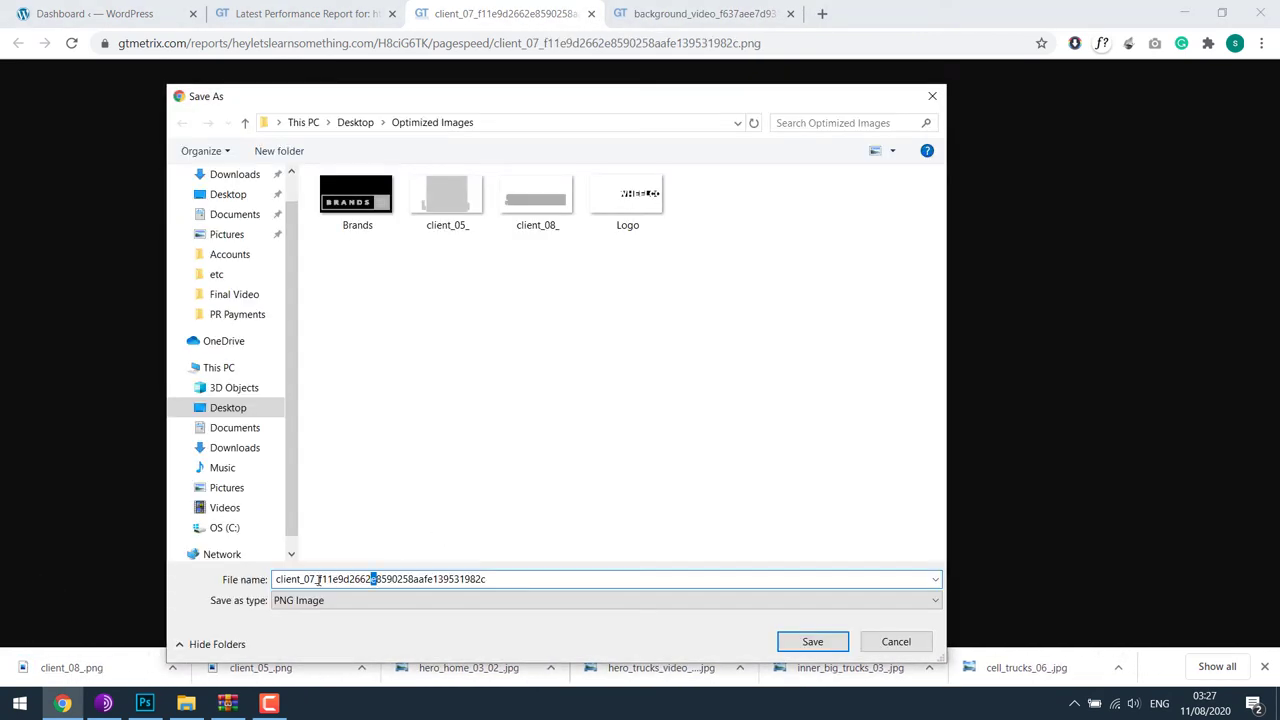
{"action": "key", "text": "Return"}
{"action": "key", "text": "ctrl+w"}
{"action": "right_click", "coordinate": [583, 368]}
{"action": "left_click", "coordinate": [605, 402]}
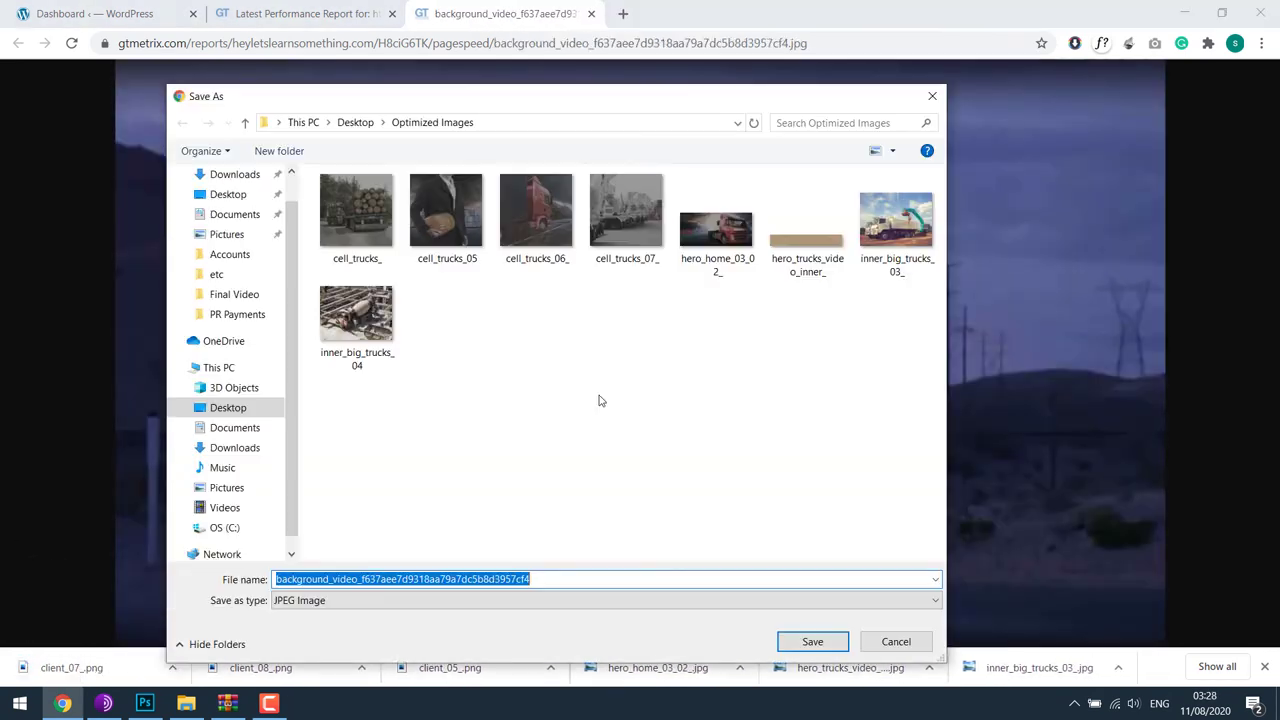
{"action": "left_click", "coordinate": [812, 641]}
{"action": "left_click", "coordinate": [591, 13]}
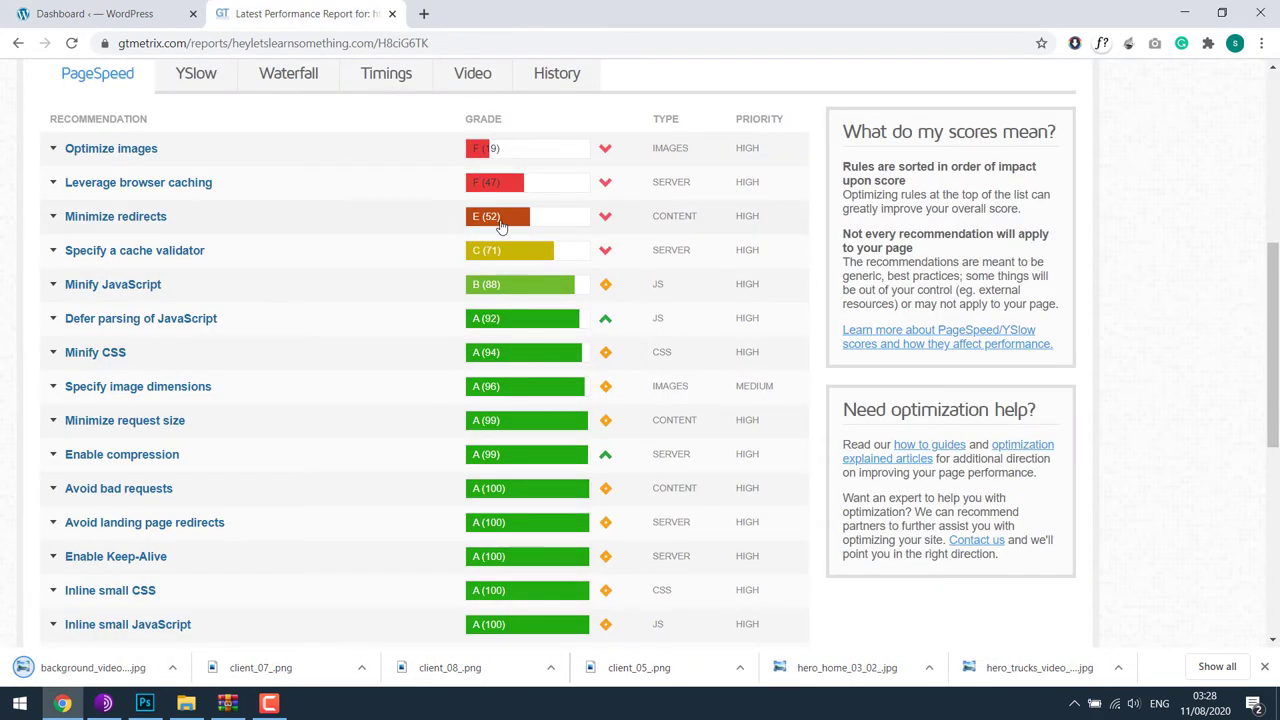
- Open the Optimized Images desktop folder, maximize it and select all 14 images
{"action": "scroll", "coordinate": [378, 263], "scroll_direction": "up", "scroll_amount": 5}
{"action": "left_click", "coordinate": [1184, 12]}
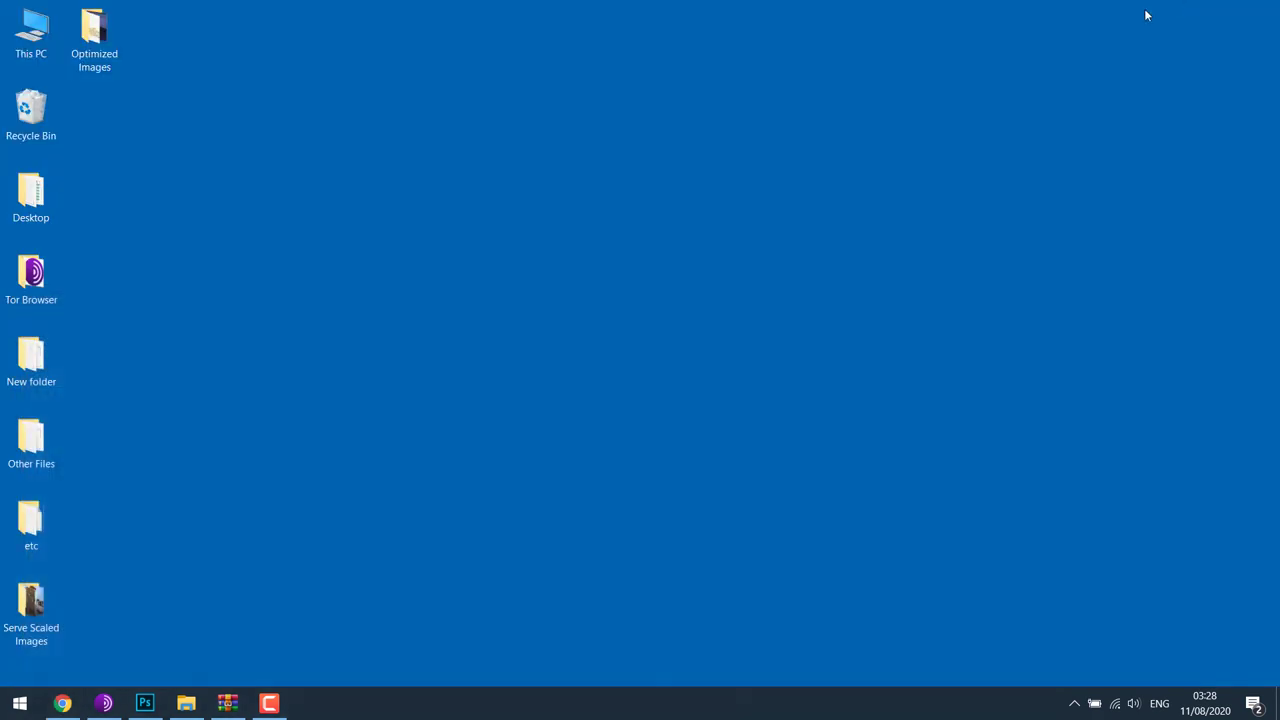
{"action": "double_click", "coordinate": [113, 15]}
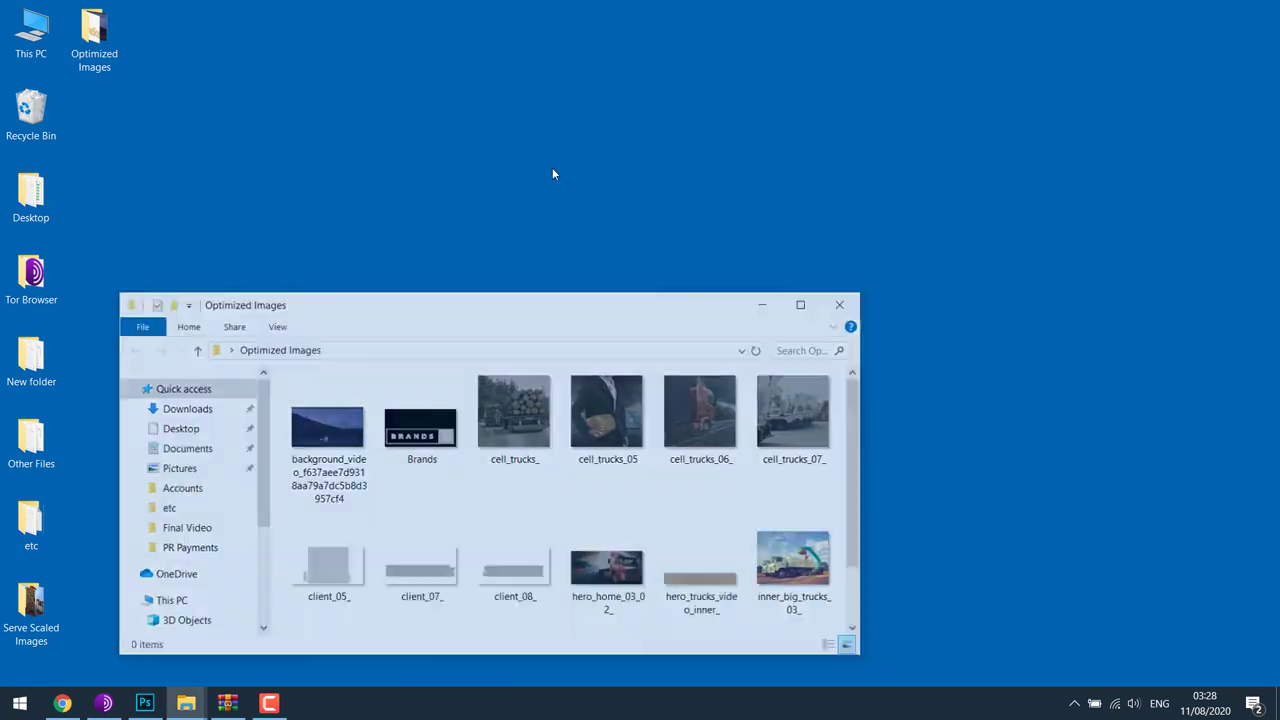
{"action": "double_click", "coordinate": [643, 307]}
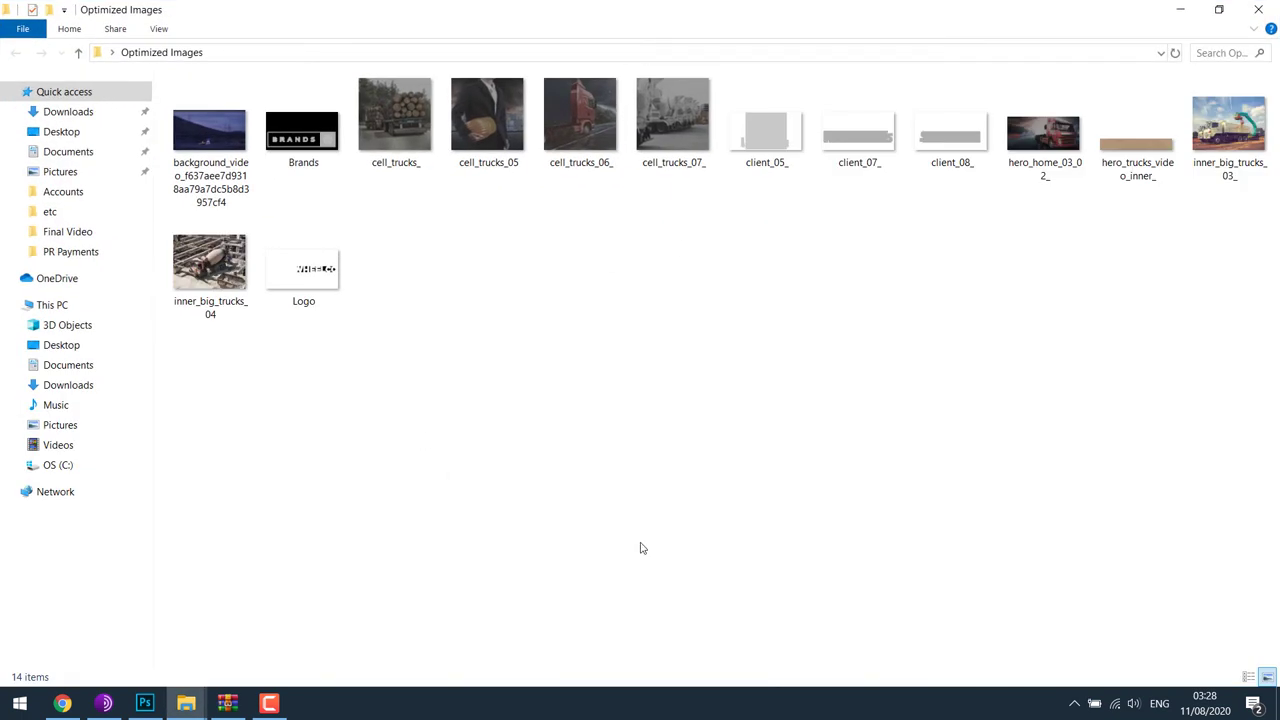
{"action": "left_click_drag", "start_coordinate": [1250, 123], "coordinate": [237, 342]}
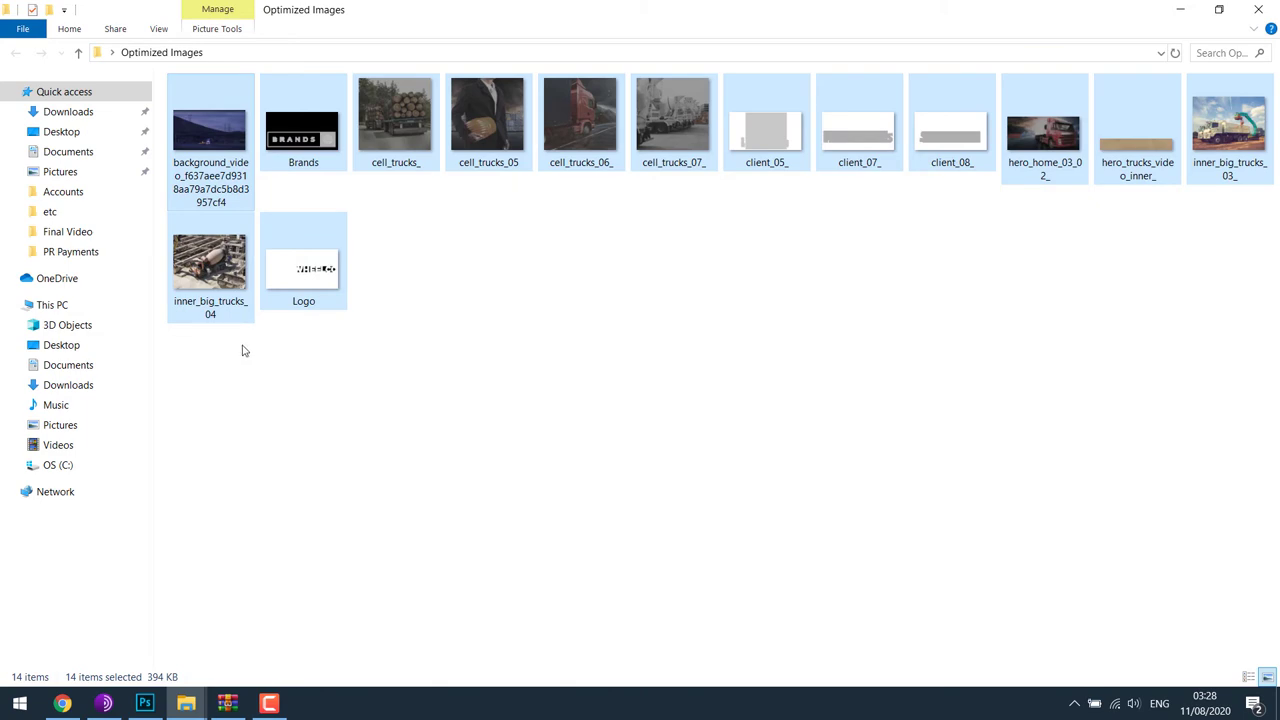
- From the WordPress dashboard, open the live site and its page editor in new tabs
{"action": "left_click", "coordinate": [62, 703]}
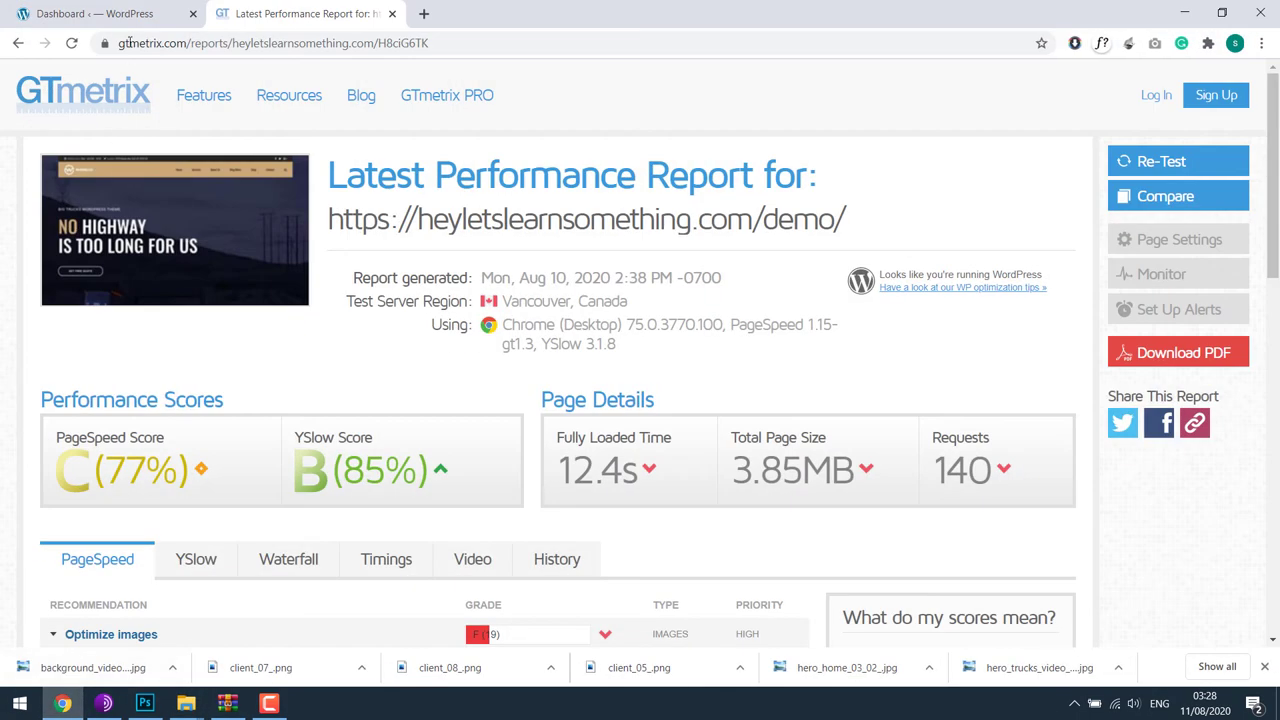
{"action": "left_click", "coordinate": [95, 13]}
{"action": "right_click", "coordinate": [92, 106]}
{"action": "left_click", "coordinate": [100, 116]}
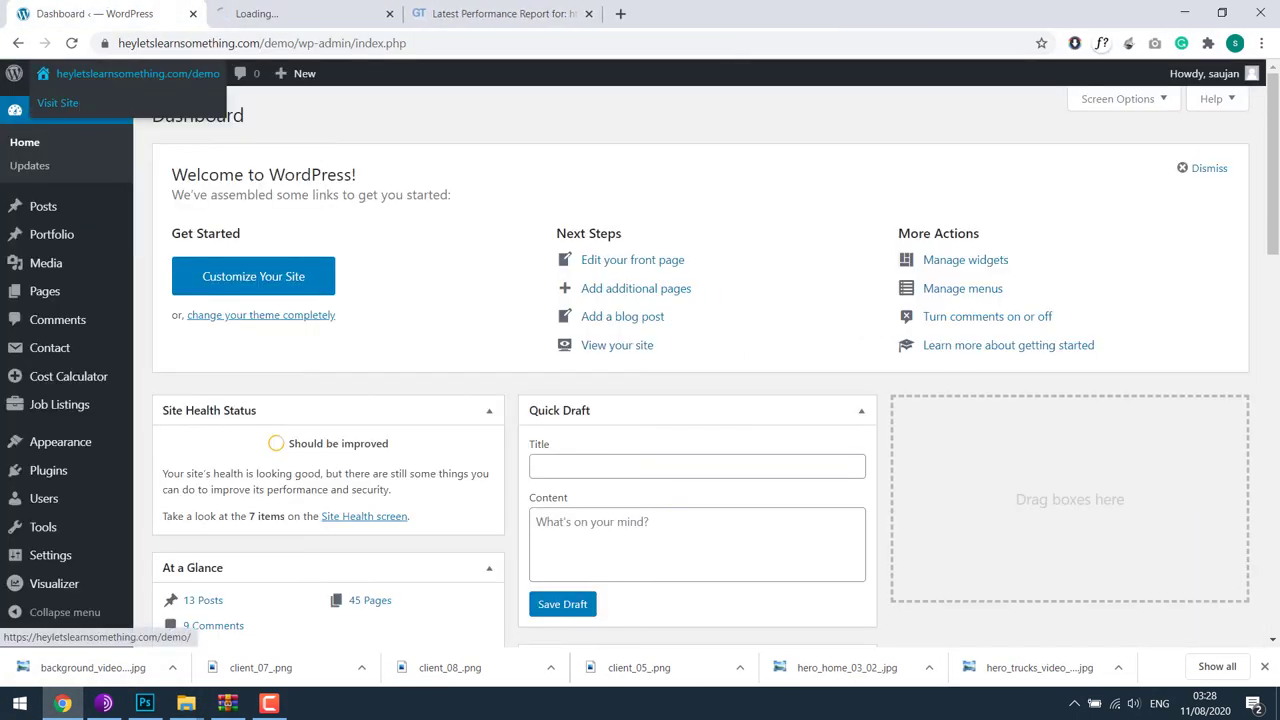
{"action": "left_click", "coordinate": [290, 13]}
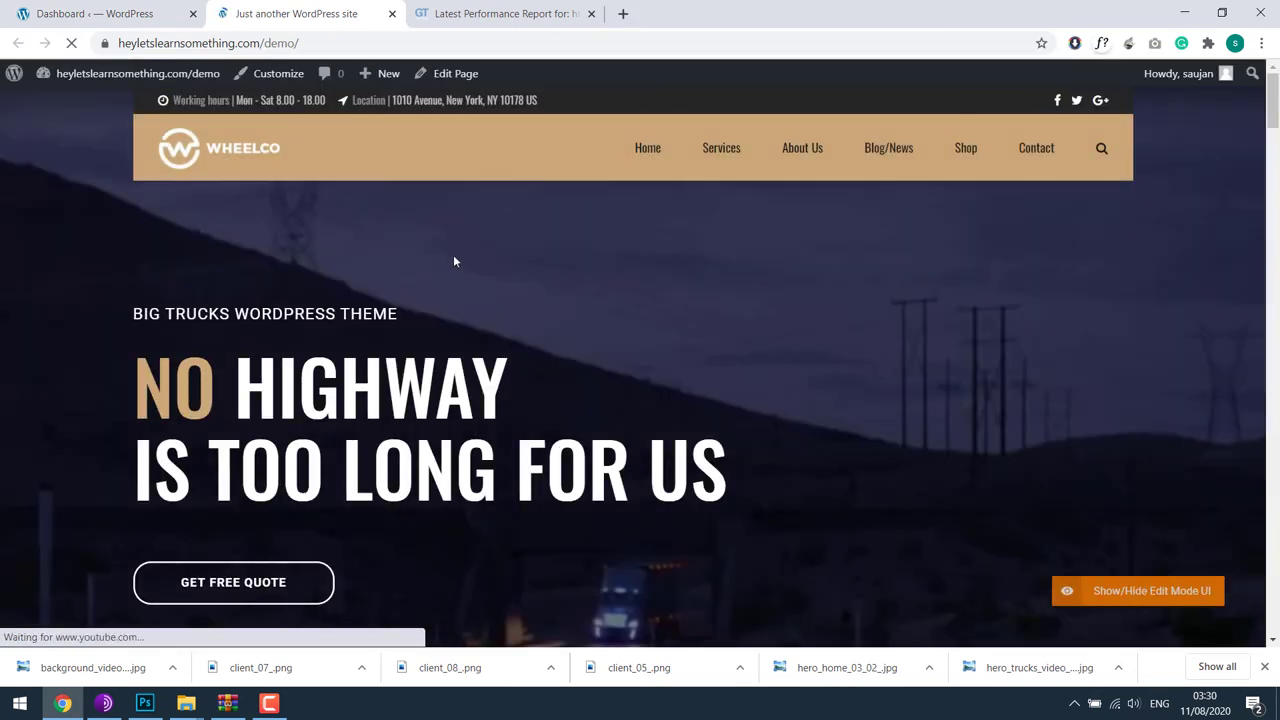
{"action": "right_click", "coordinate": [458, 74]}
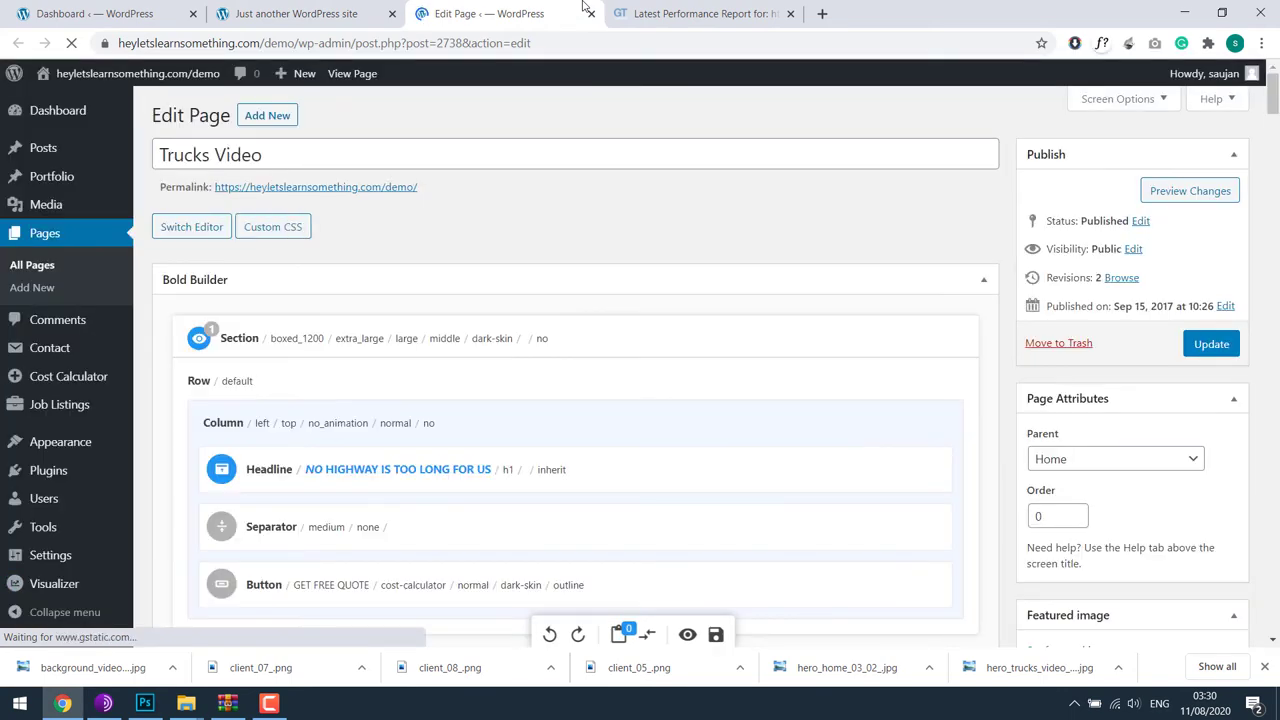
- Upload all the optimized images and set one as the hero section background
{"action": "left_click", "coordinate": [901, 330]}
{"action": "left_click", "coordinate": [360, 420]}
{"action": "left_click", "coordinate": [640, 369]}
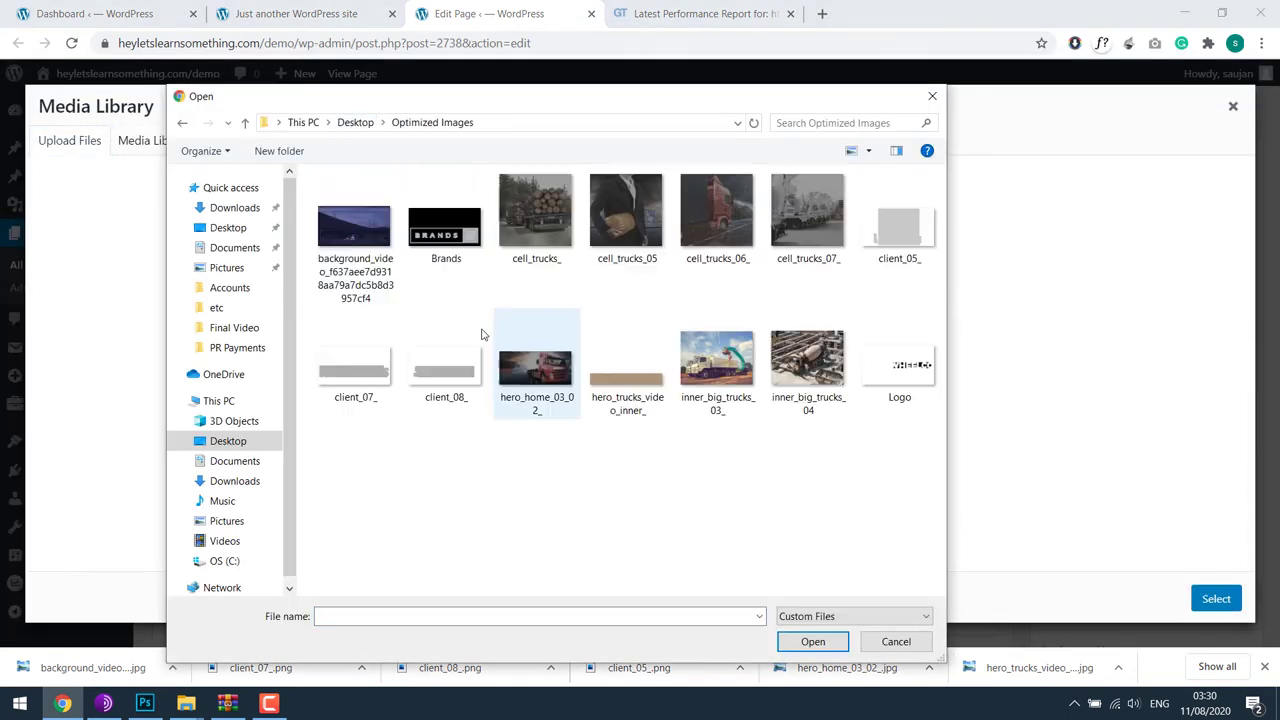
{"action": "key", "text": "ctrl+a"}
{"action": "key", "text": "Return"}
{"action": "left_click", "coordinate": [1216, 598]}
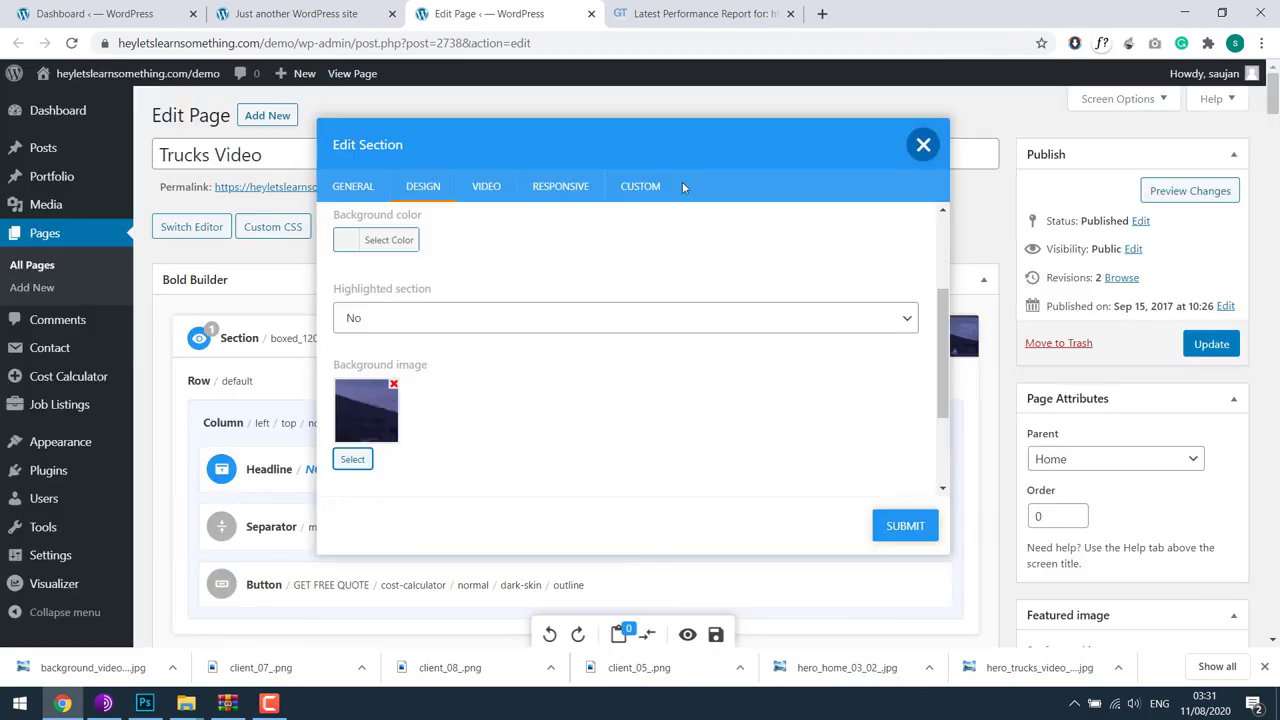
{"action": "left_click", "coordinate": [903, 526]}
- Give the second section the beige replacement background image and save it
{"action": "left_click", "coordinate": [296, 13]}
{"action": "left_click", "coordinate": [490, 13]}
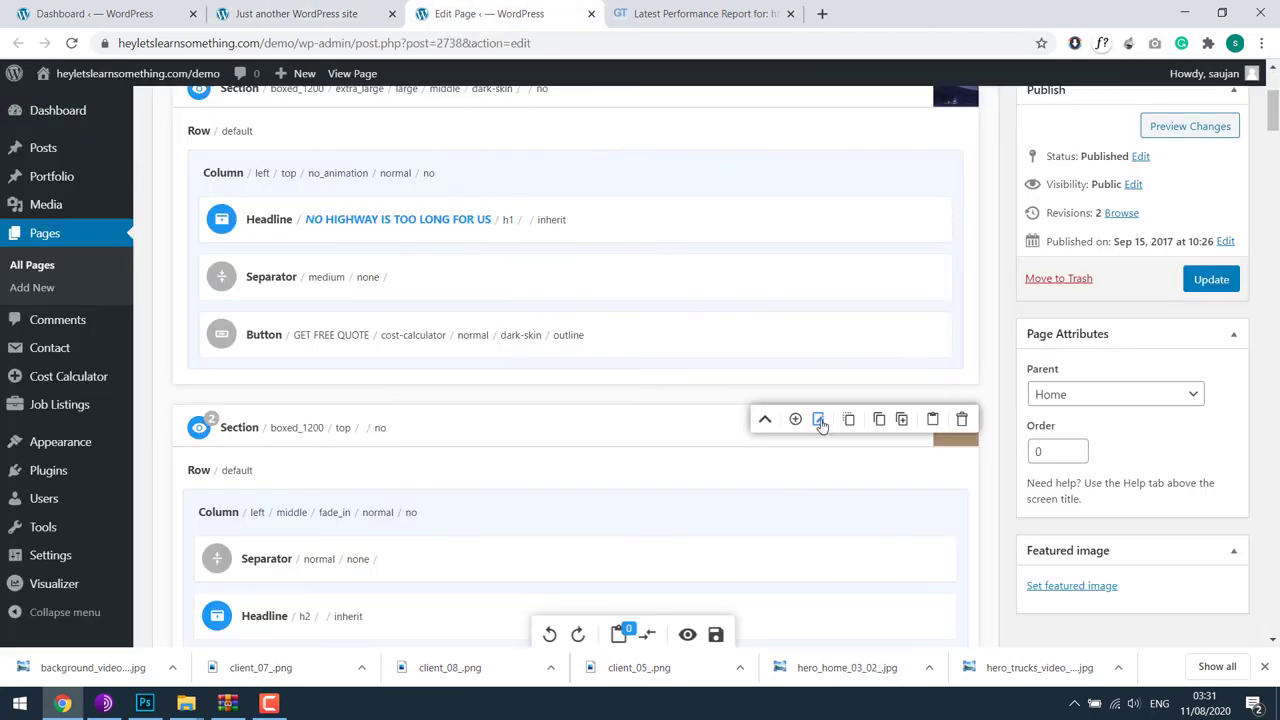
{"action": "left_click", "coordinate": [791, 420]}
{"action": "left_click", "coordinate": [349, 312]}
{"action": "left_click", "coordinate": [1216, 598]}
{"action": "left_click", "coordinate": [903, 523]}
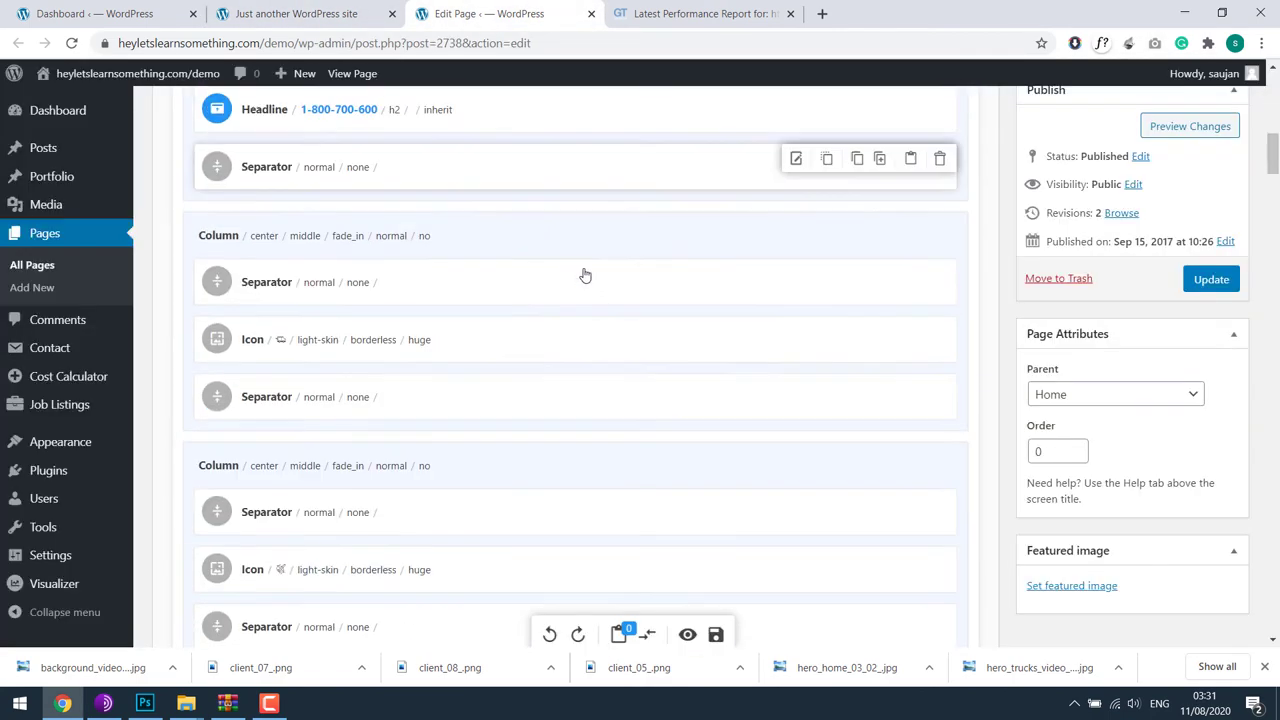
- Swap in inner_big_trucks_04 and cell_trucks_06_ for the remaining elements, then update the page
{"action": "left_click", "coordinate": [1183, 13]}
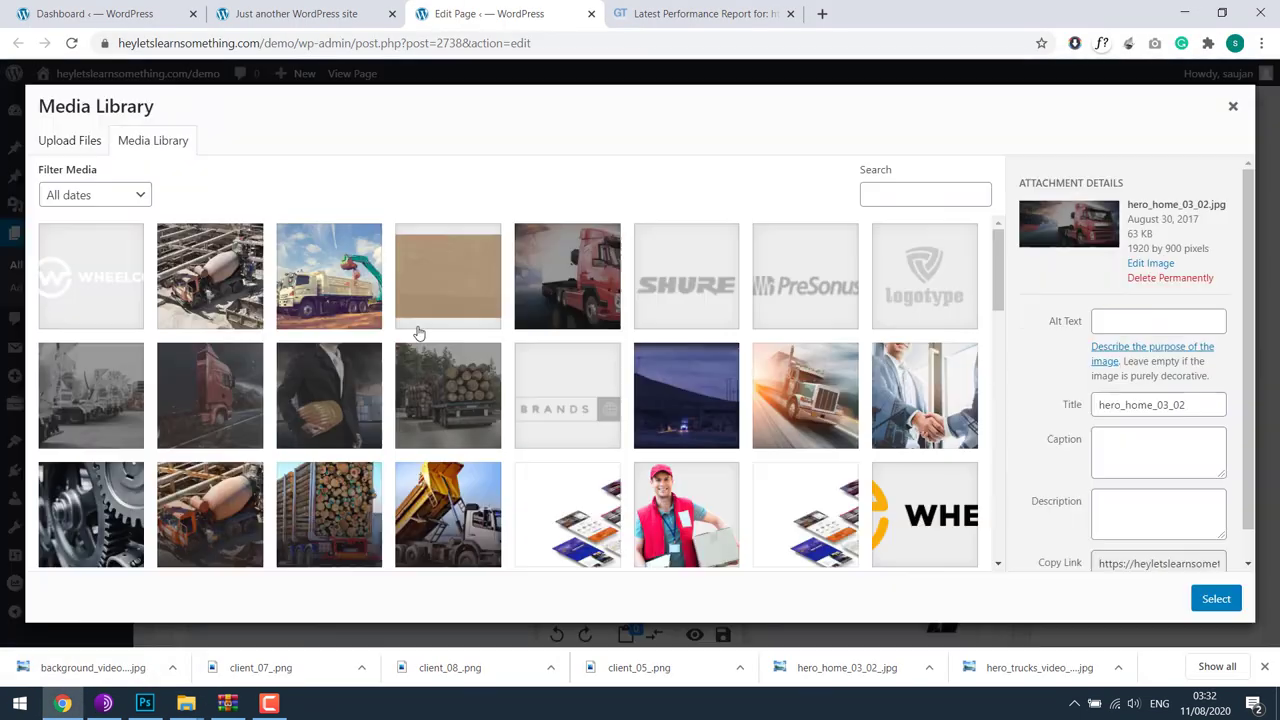
{"action": "left_click", "coordinate": [567, 278]}
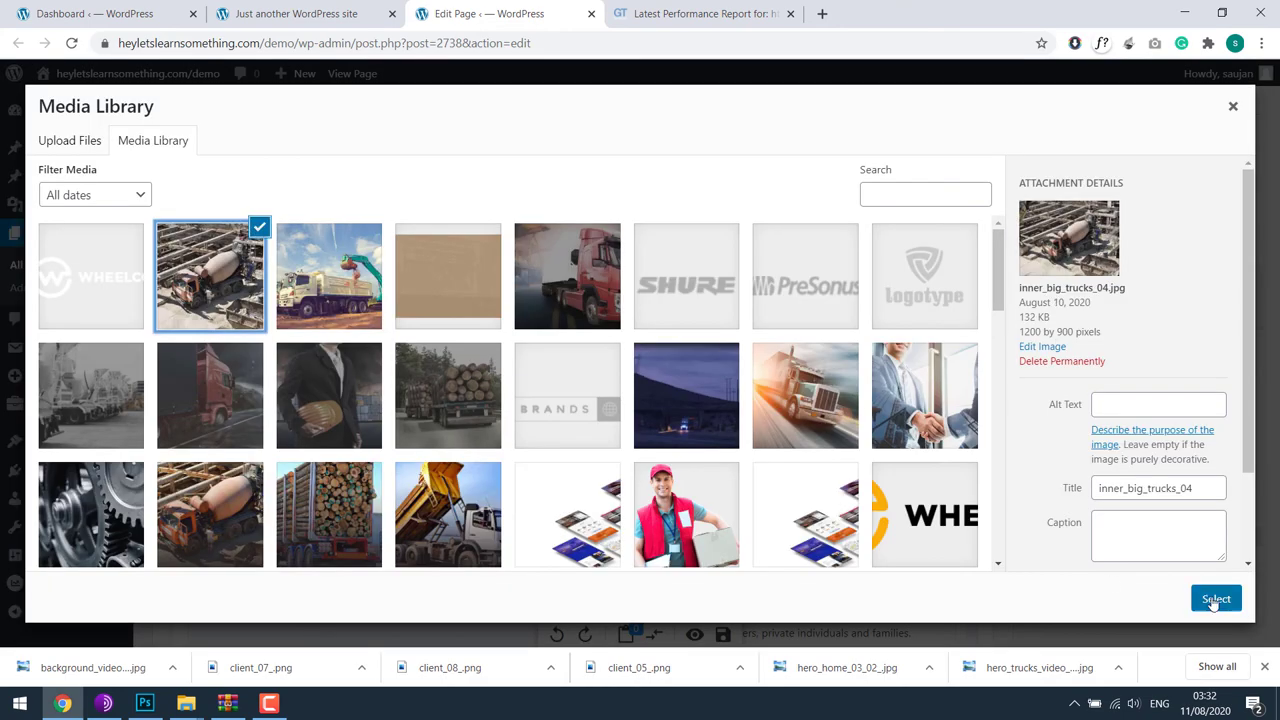
{"action": "left_click", "coordinate": [1214, 594]}
{"action": "left_click", "coordinate": [1214, 594]}
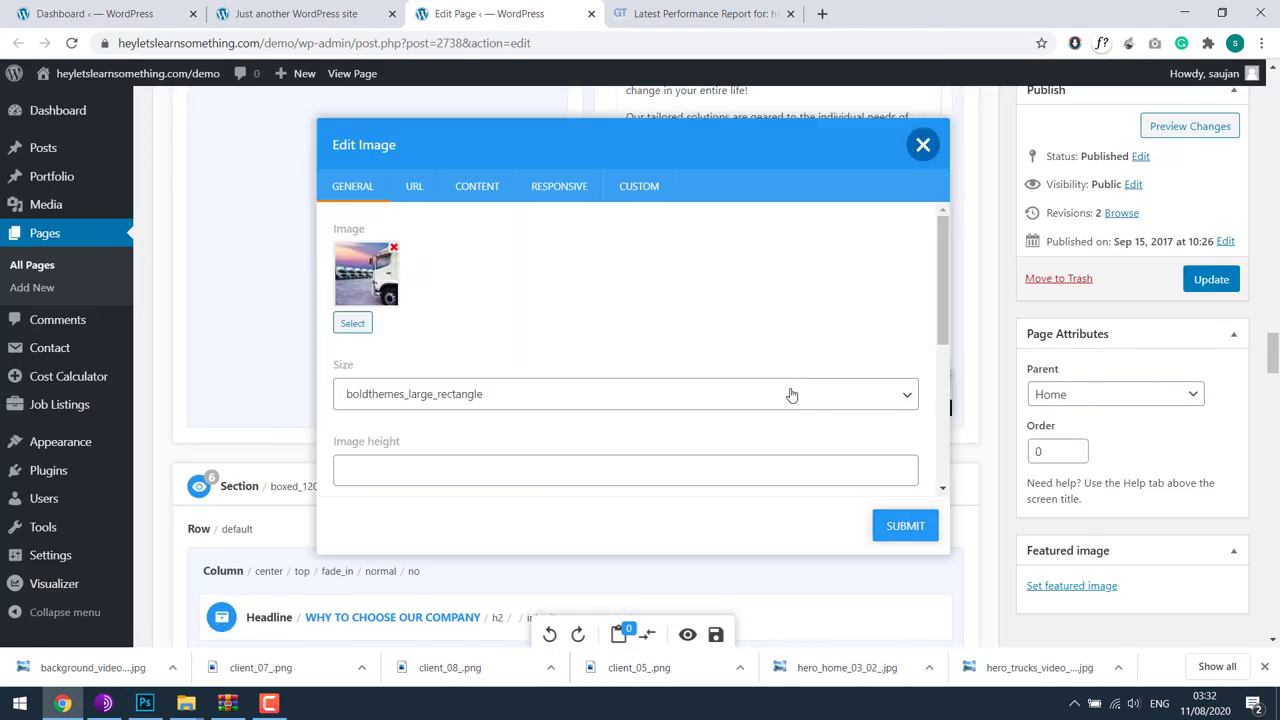
{"action": "left_click", "coordinate": [351, 323]}
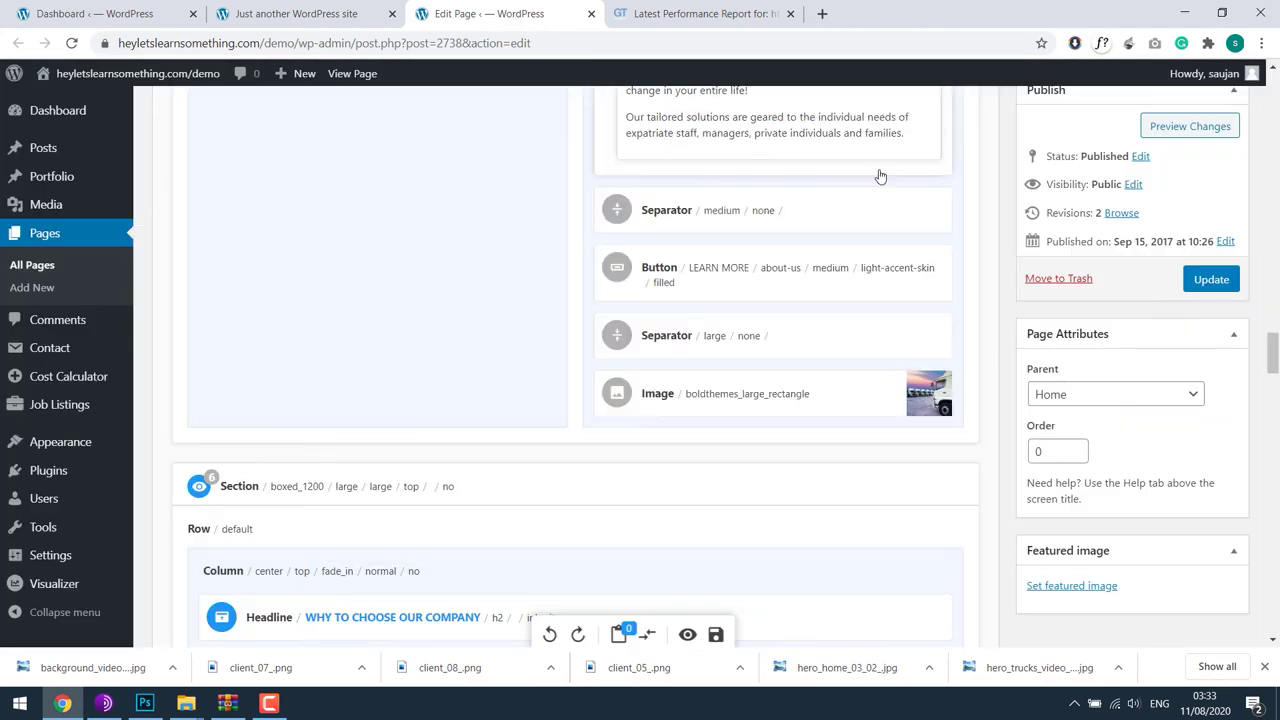
{"action": "scroll", "coordinate": [466, 229], "scroll_direction": "down", "scroll_amount": 10}
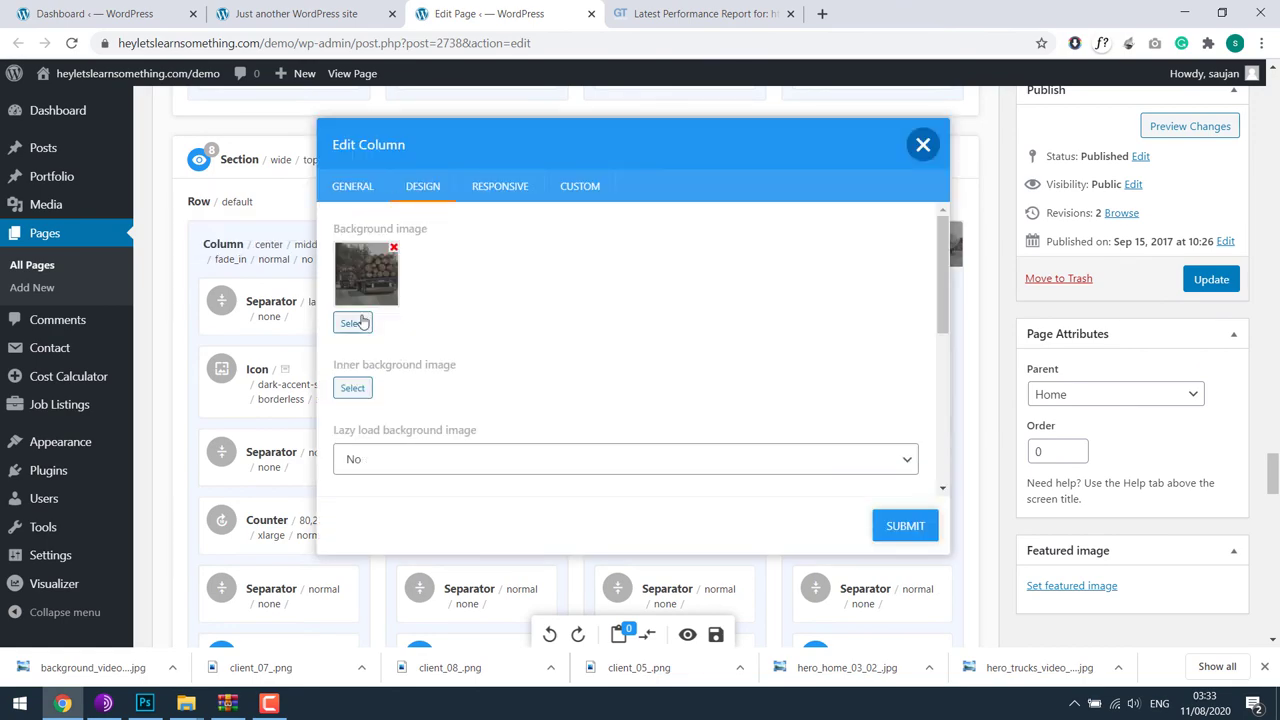
{"action": "left_click", "coordinate": [352, 323]}
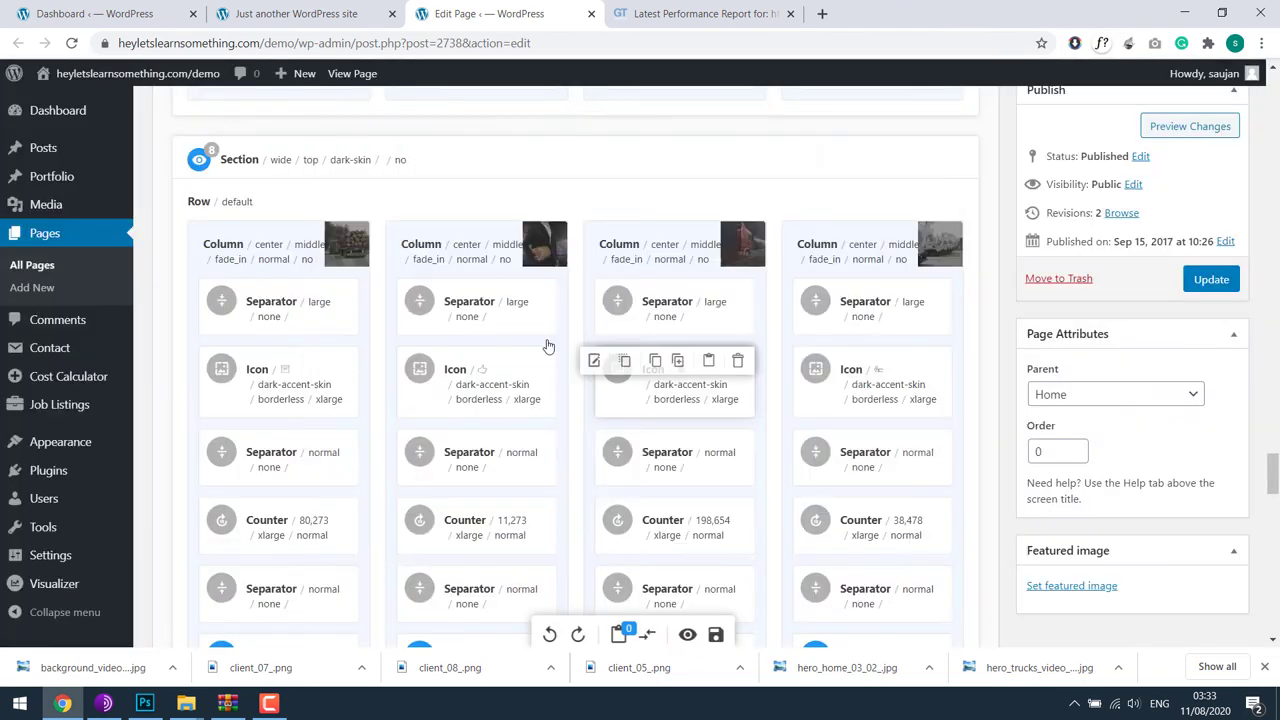
{"action": "scroll", "coordinate": [600, 340], "scroll_direction": "down", "scroll_amount": 10}
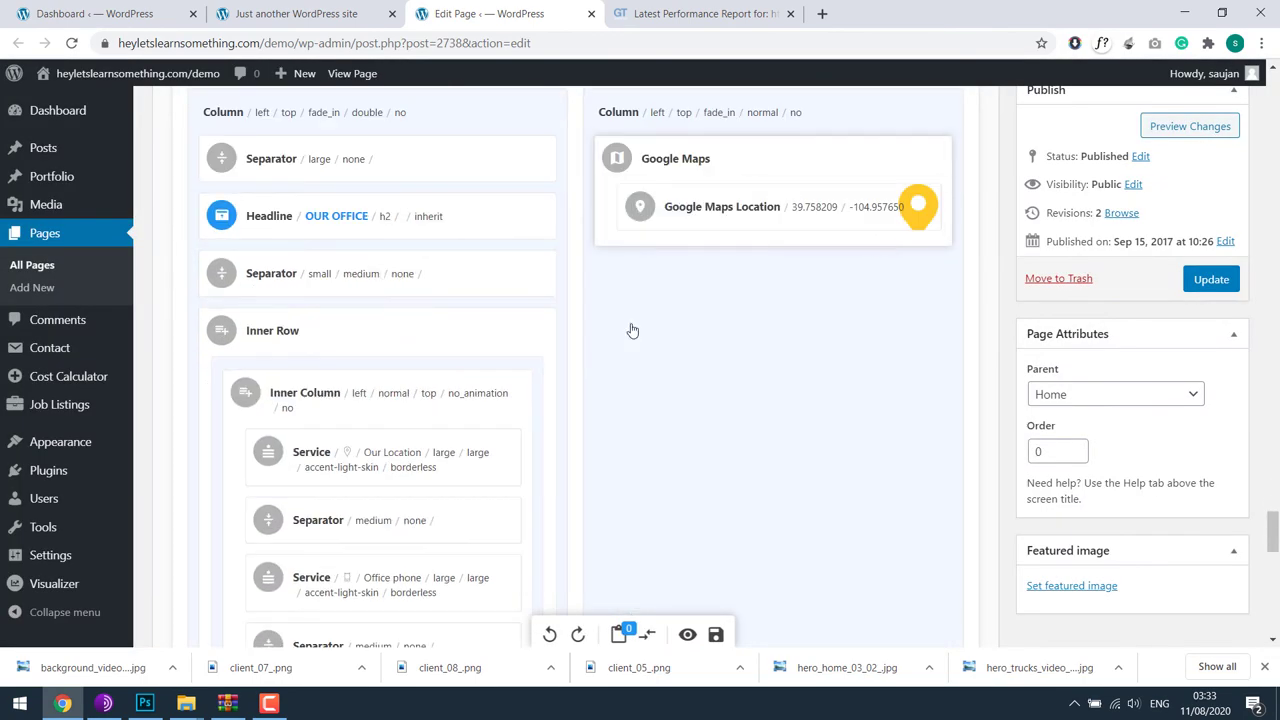
{"action": "left_click", "coordinate": [1209, 310]}
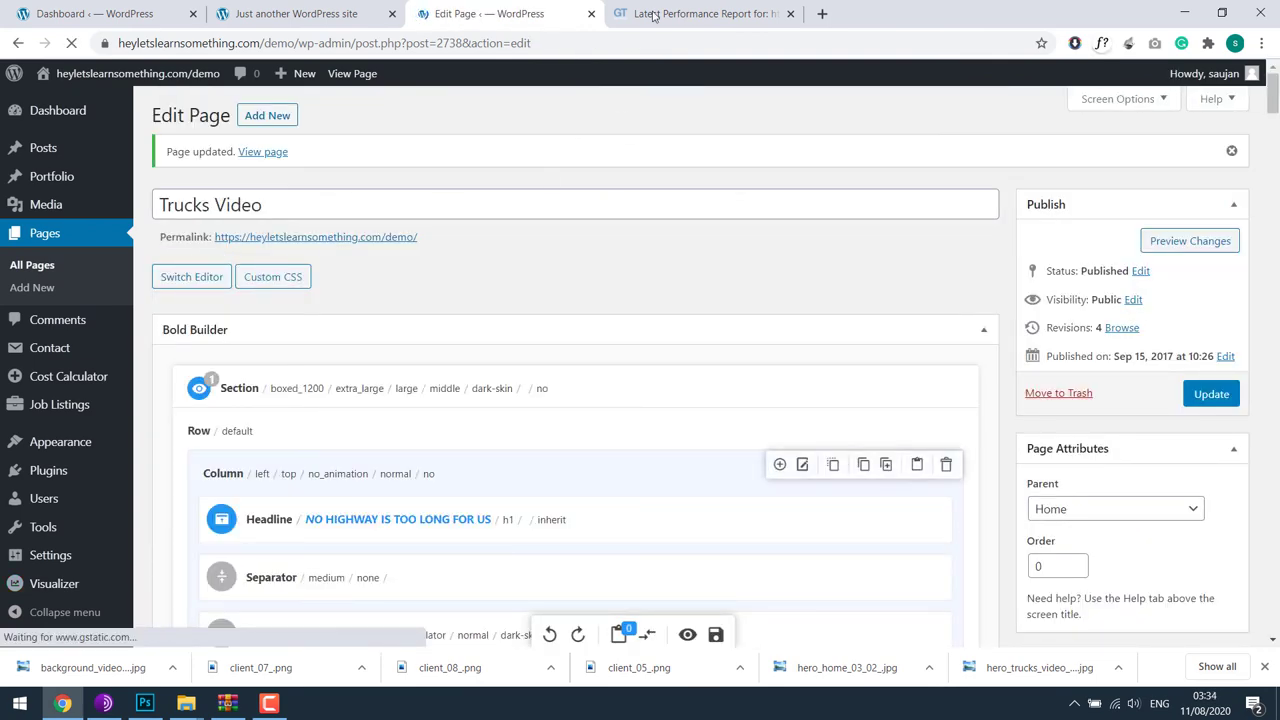
- Start a new GTmetrix test of the demo site's URL
{"action": "left_click", "coordinate": [653, 14]}
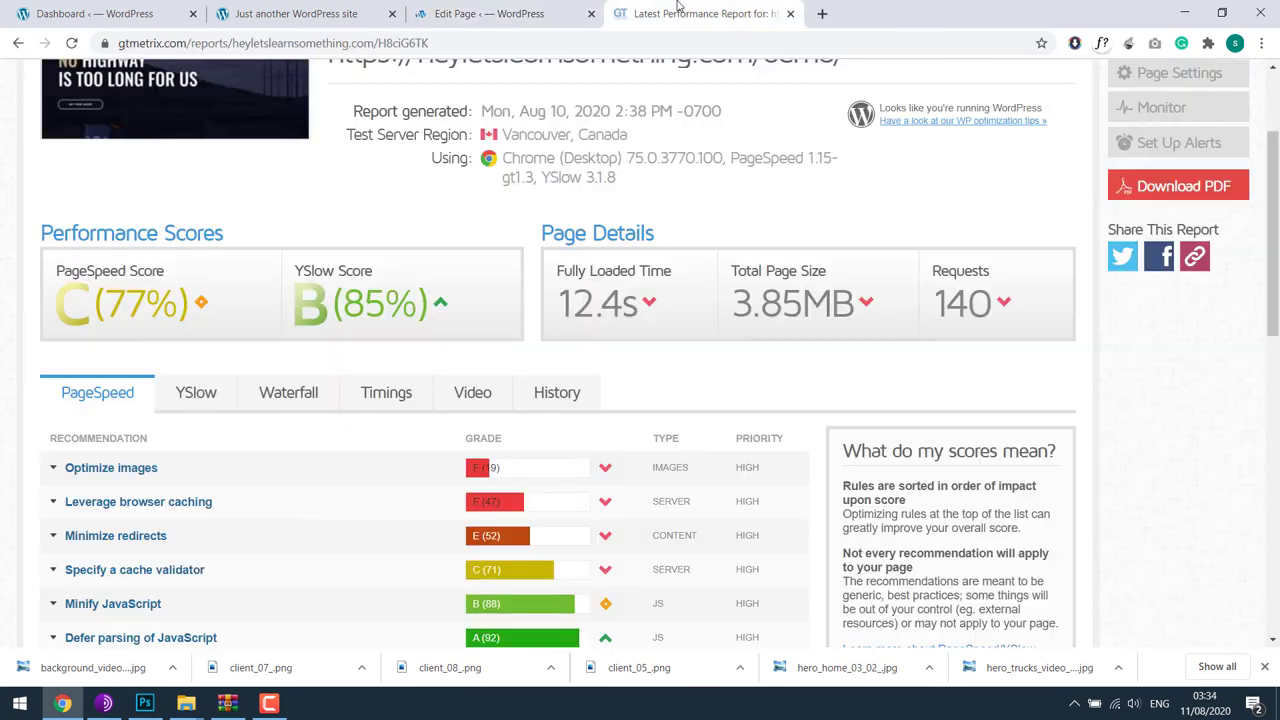
{"action": "left_click", "coordinate": [822, 14]}
{"action": "type", "text": "gt"}
{"action": "key", "text": "Return"}
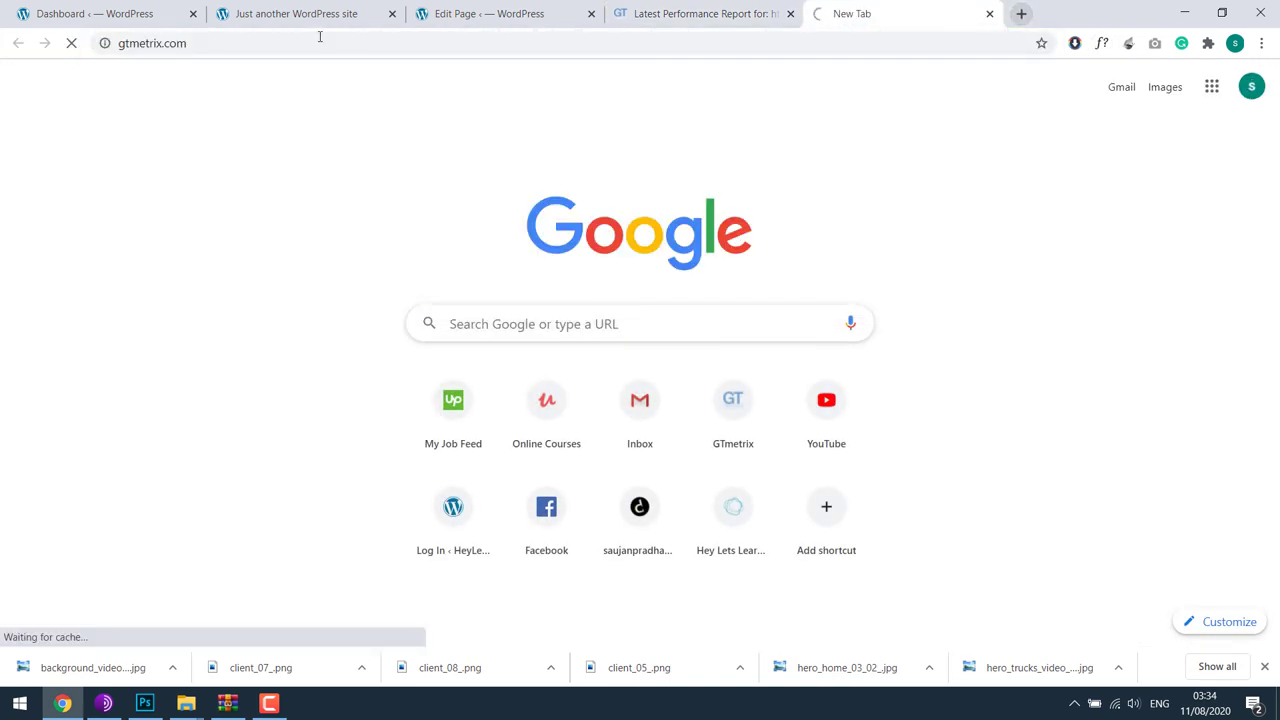
{"action": "left_click", "coordinate": [318, 14]}
{"action": "left_click", "coordinate": [315, 43]}
{"action": "left_click", "coordinate": [822, 8]}
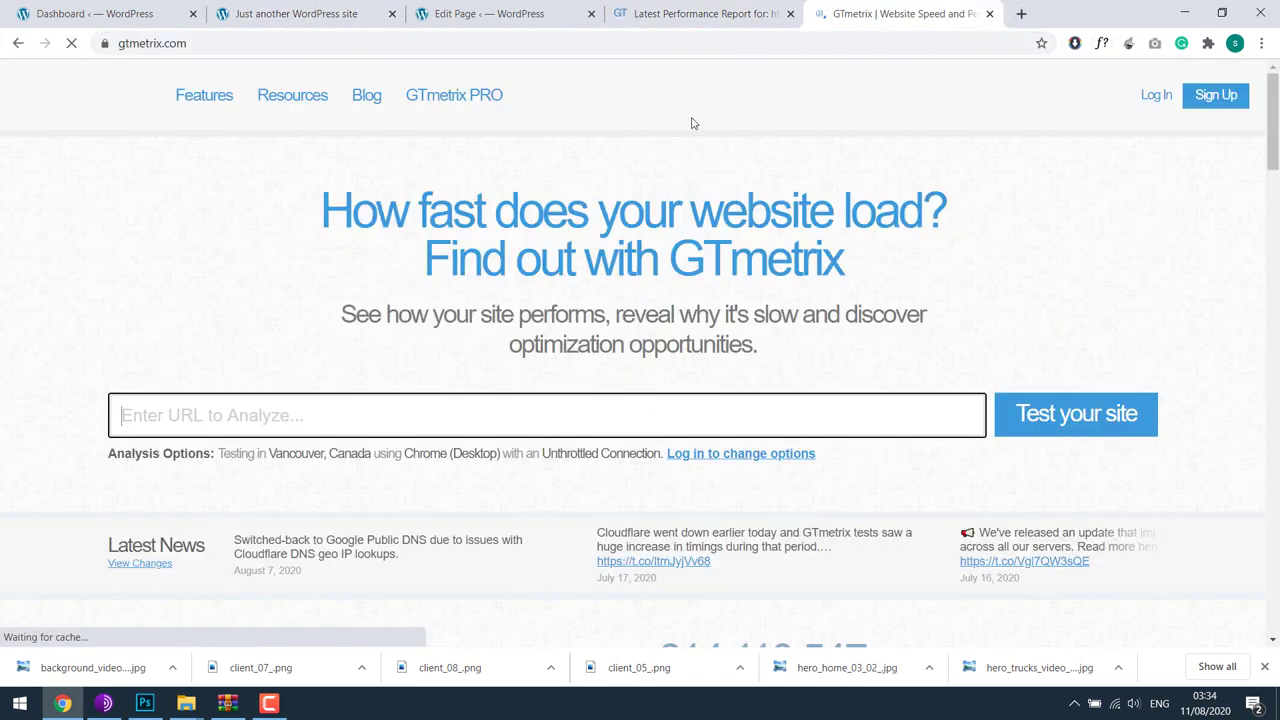
{"action": "left_click", "coordinate": [1072, 415]}
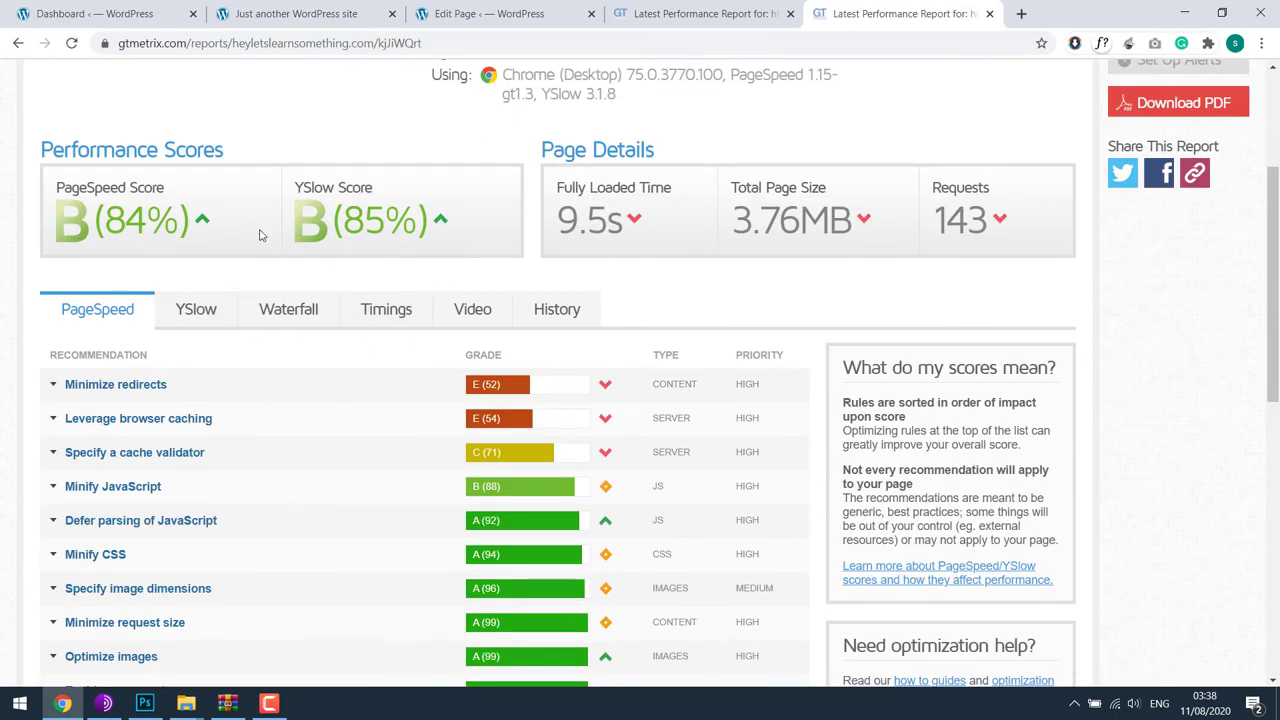
- Review the Optimize images details in the new report
{"action": "scroll", "coordinate": [207, 291], "scroll_direction": "down", "scroll_amount": 3}
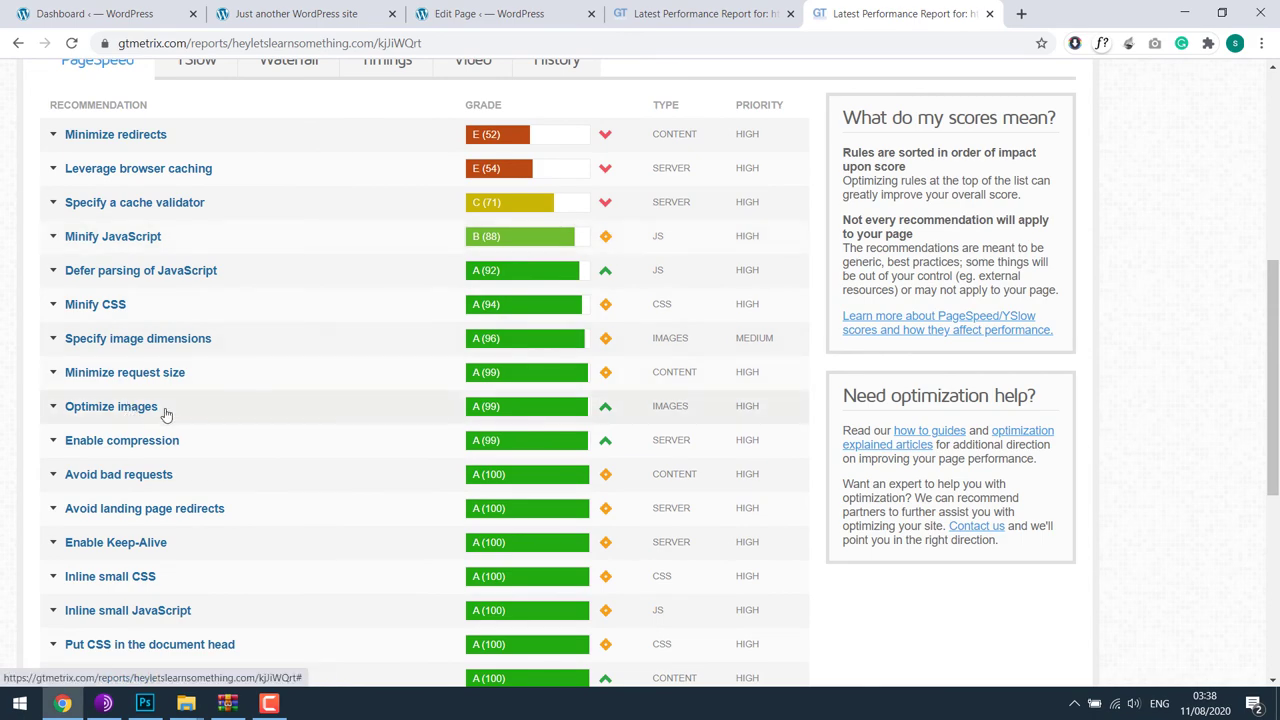
{"action": "left_click", "coordinate": [160, 408]}
{"action": "scroll", "coordinate": [400, 478], "scroll_direction": "down", "scroll_amount": 1}
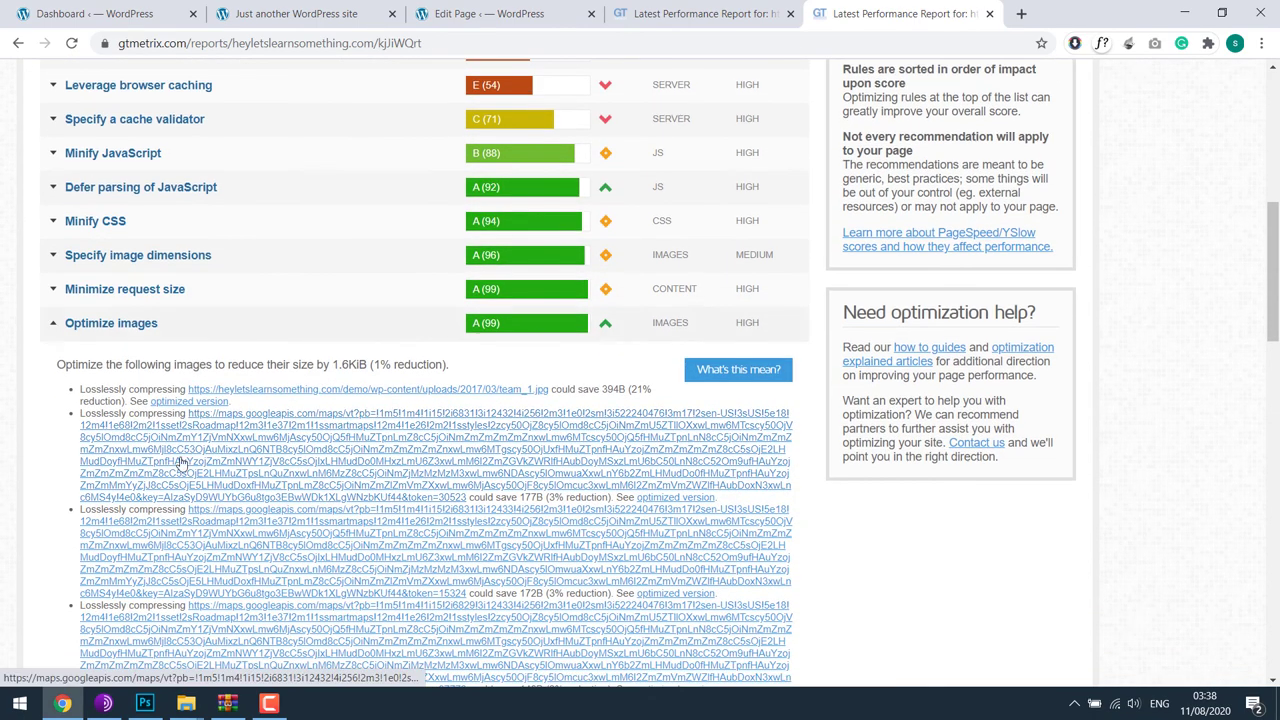
{"action": "scroll", "coordinate": [484, 401], "scroll_direction": "down", "scroll_amount": 2}
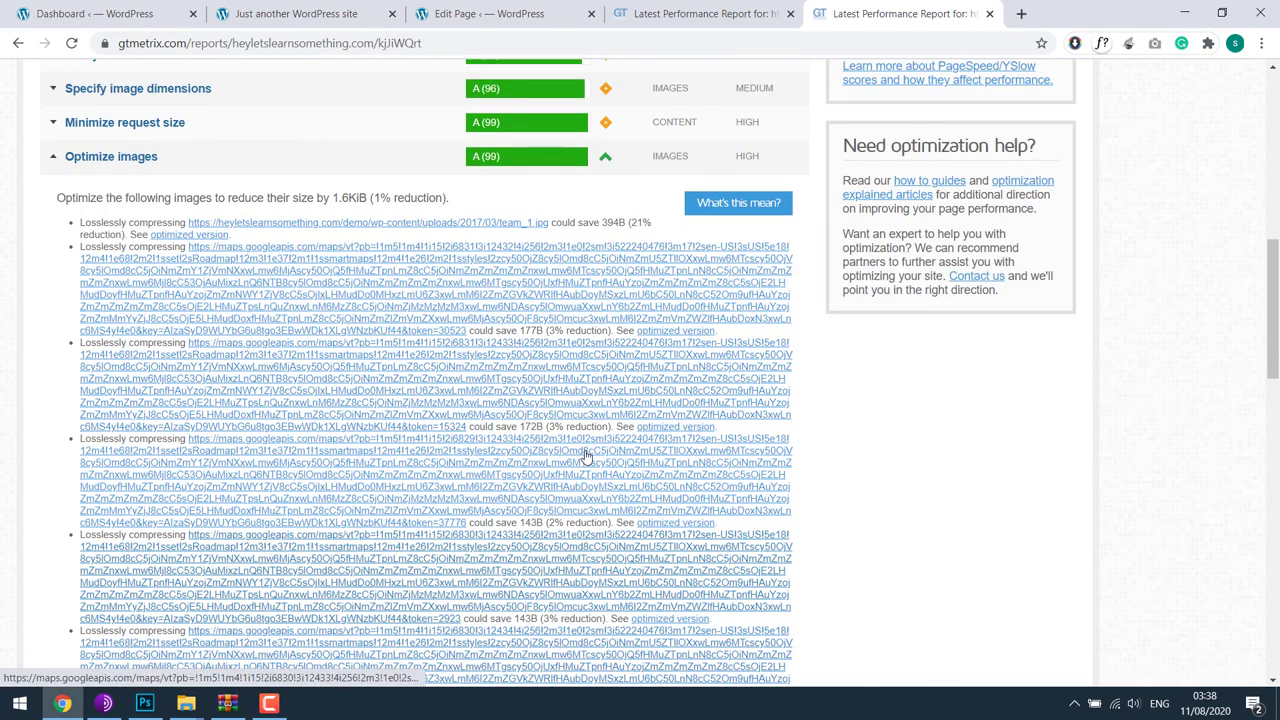
{"action": "scroll", "coordinate": [580, 450], "scroll_direction": "down", "scroll_amount": 2}
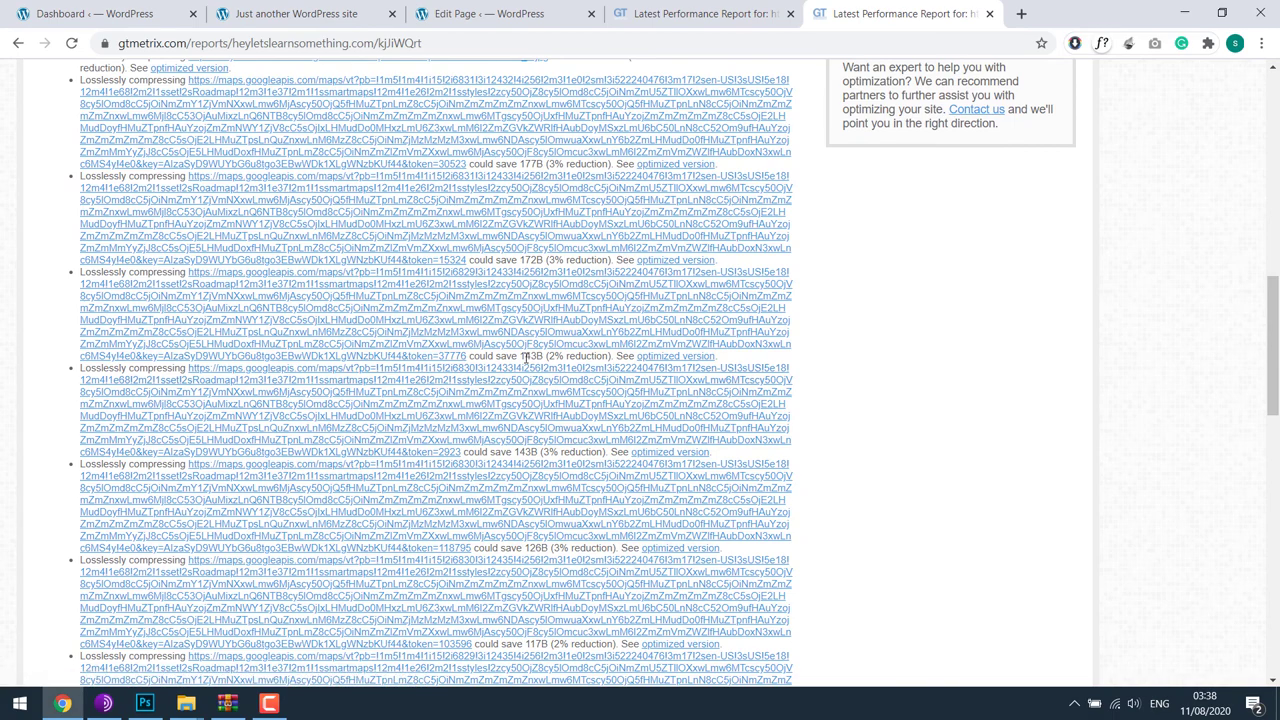
{"action": "scroll", "coordinate": [525, 357], "scroll_direction": "up", "scroll_amount": 3}
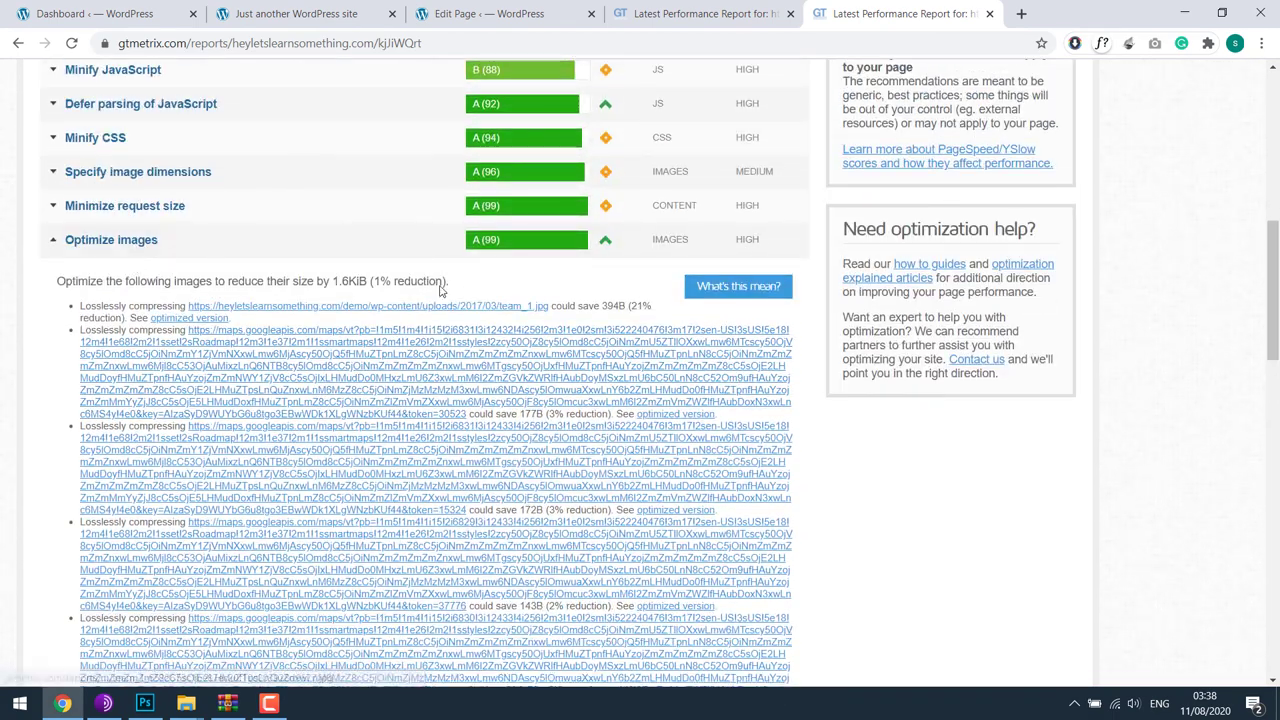
{"action": "left_click", "coordinate": [186, 241]}
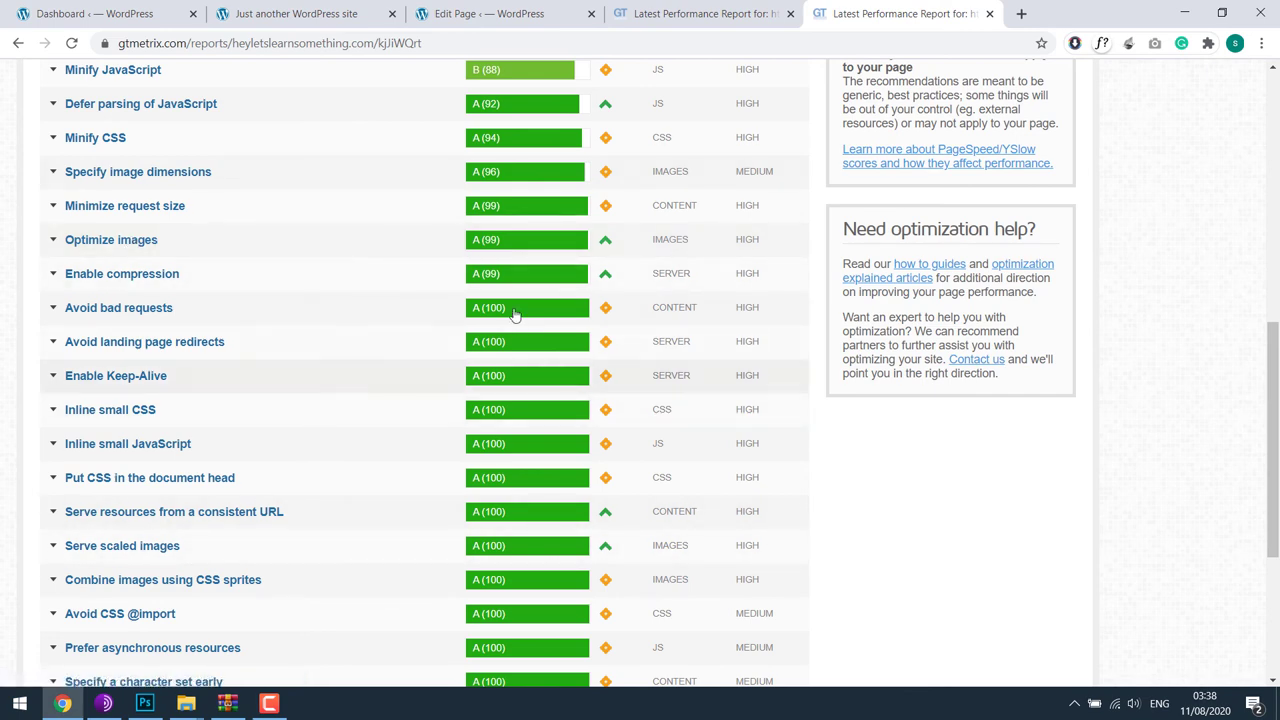
- Compare against the earlier C (77%) report, then close both report tabs
{"action": "left_click", "coordinate": [667, 8]}
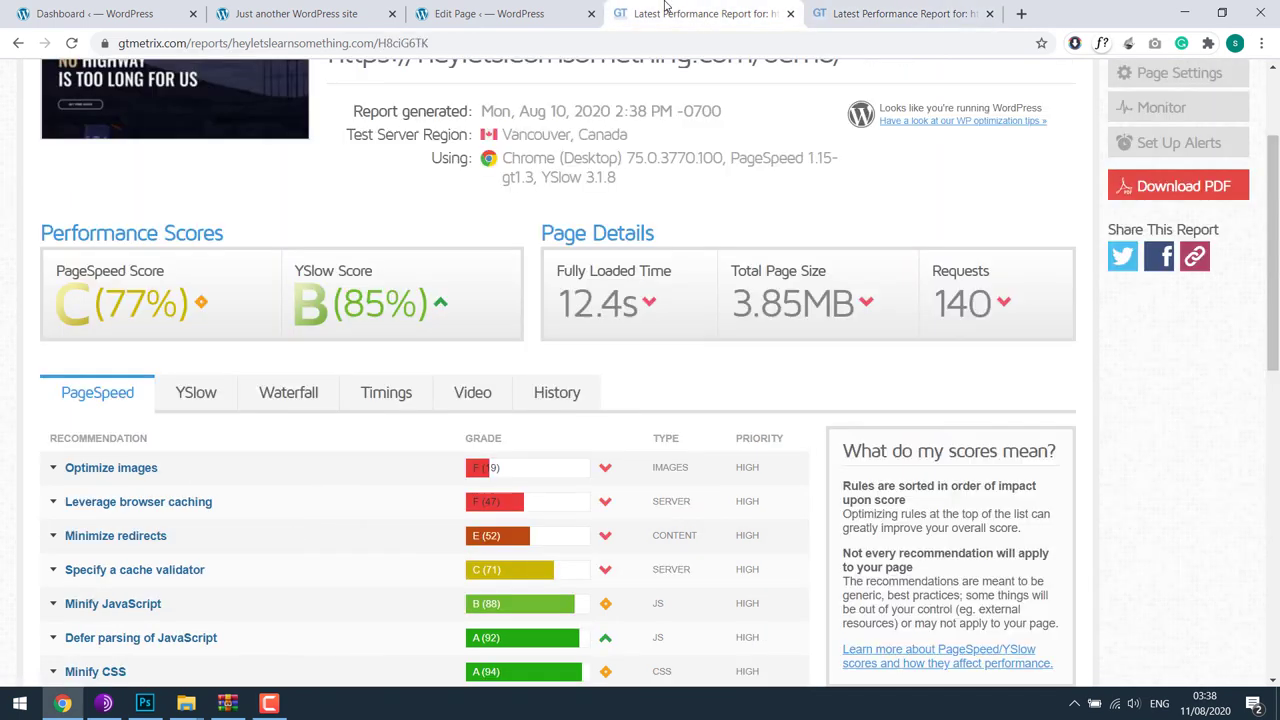
{"action": "left_click", "coordinate": [790, 14]}
{"action": "scroll", "coordinate": [752, 211], "scroll_direction": "up", "scroll_amount": 5}
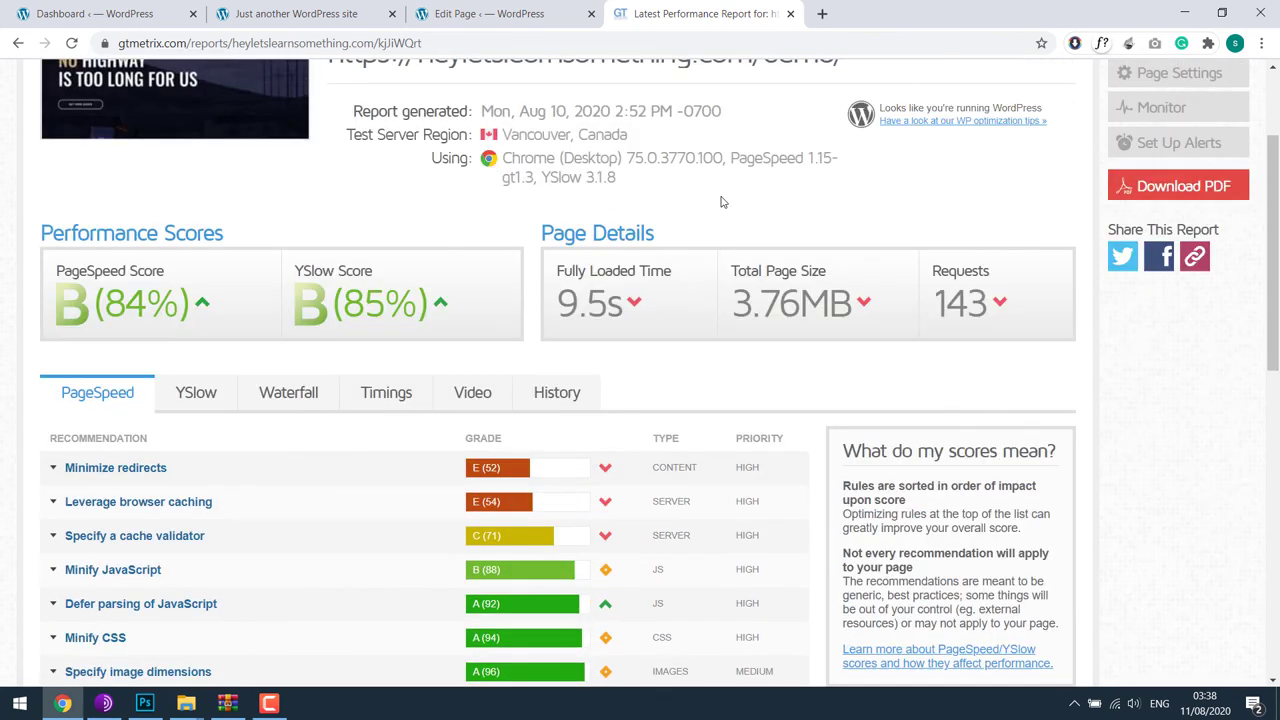
{"action": "left_click", "coordinate": [790, 14]}
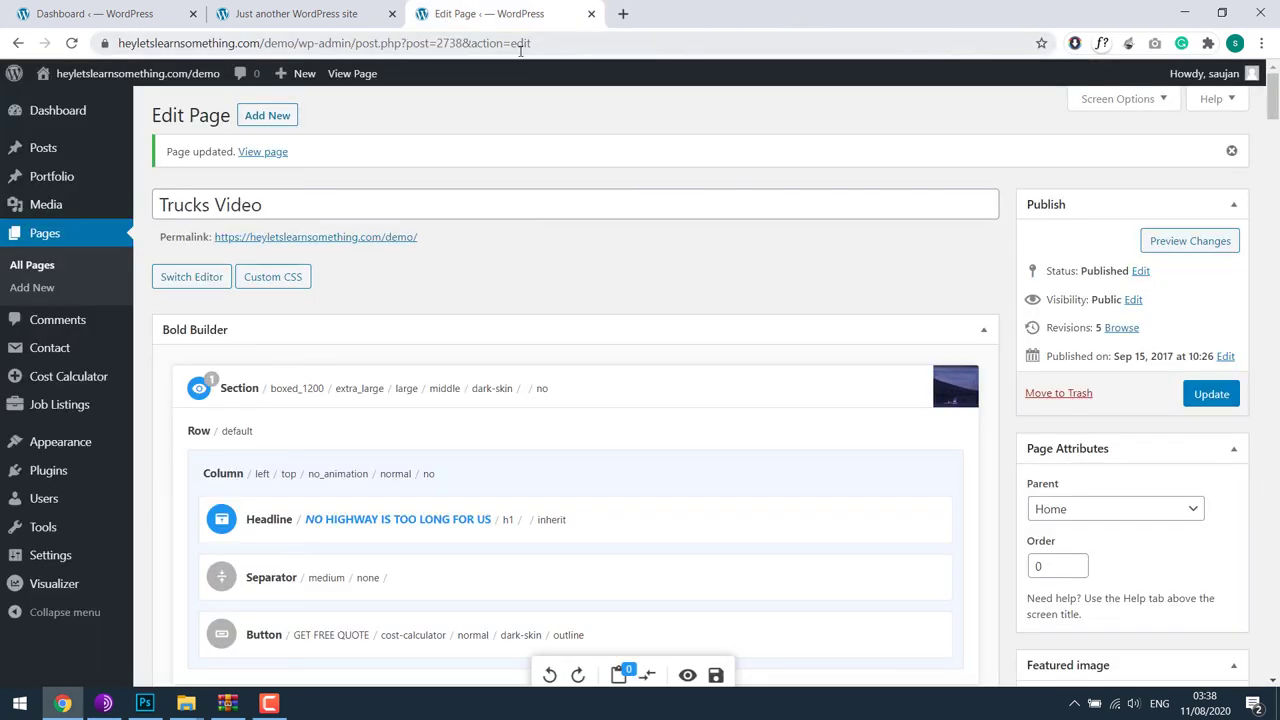
- Upload all 14 images from Optimized Images to TinyPNG for compression
{"action": "left_click", "coordinate": [591, 14]}
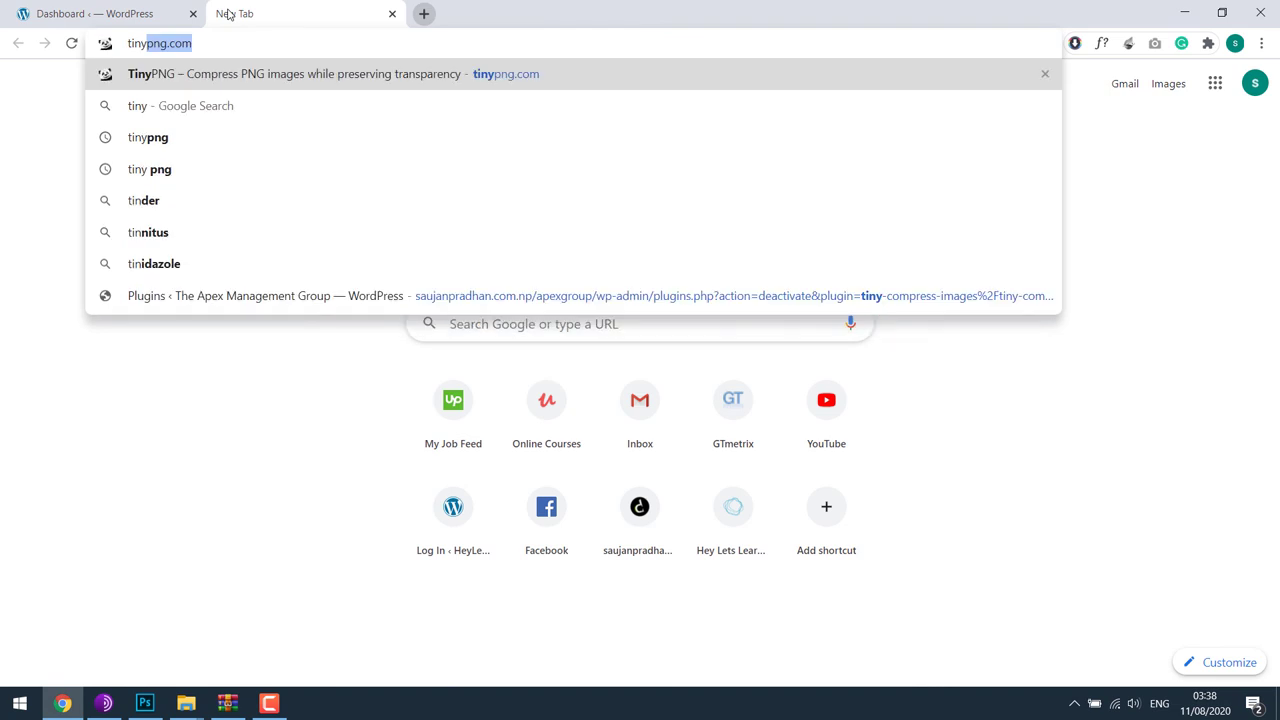
{"action": "key", "text": "Return"}
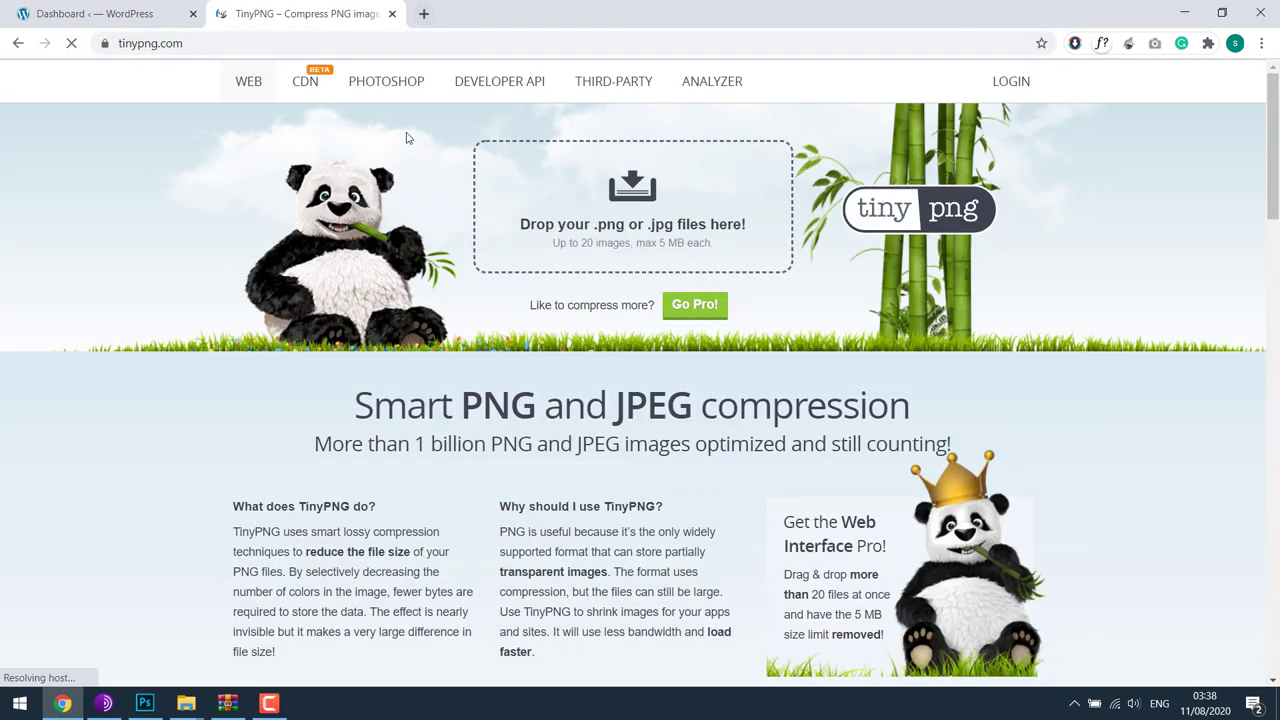
{"action": "left_click", "coordinate": [616, 202]}
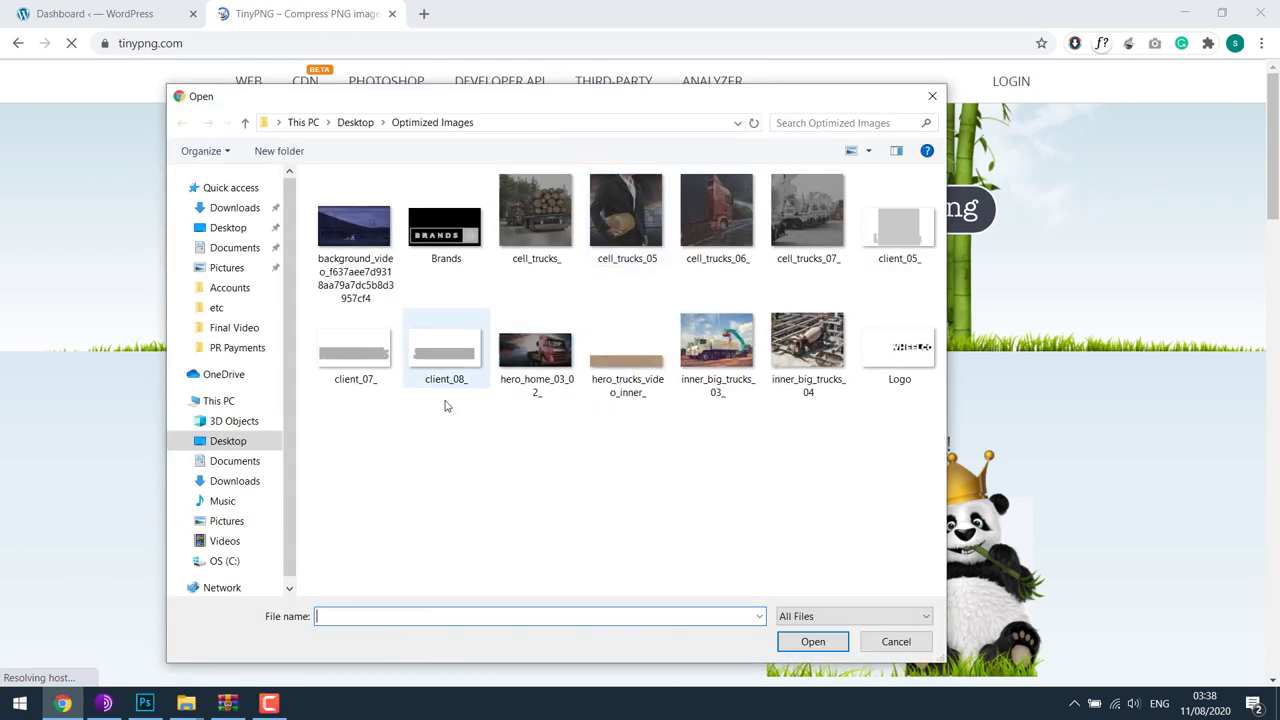
{"action": "left_click_drag", "start_coordinate": [348, 402], "coordinate": [902, 168]}
{"action": "left_click", "coordinate": [813, 641]}
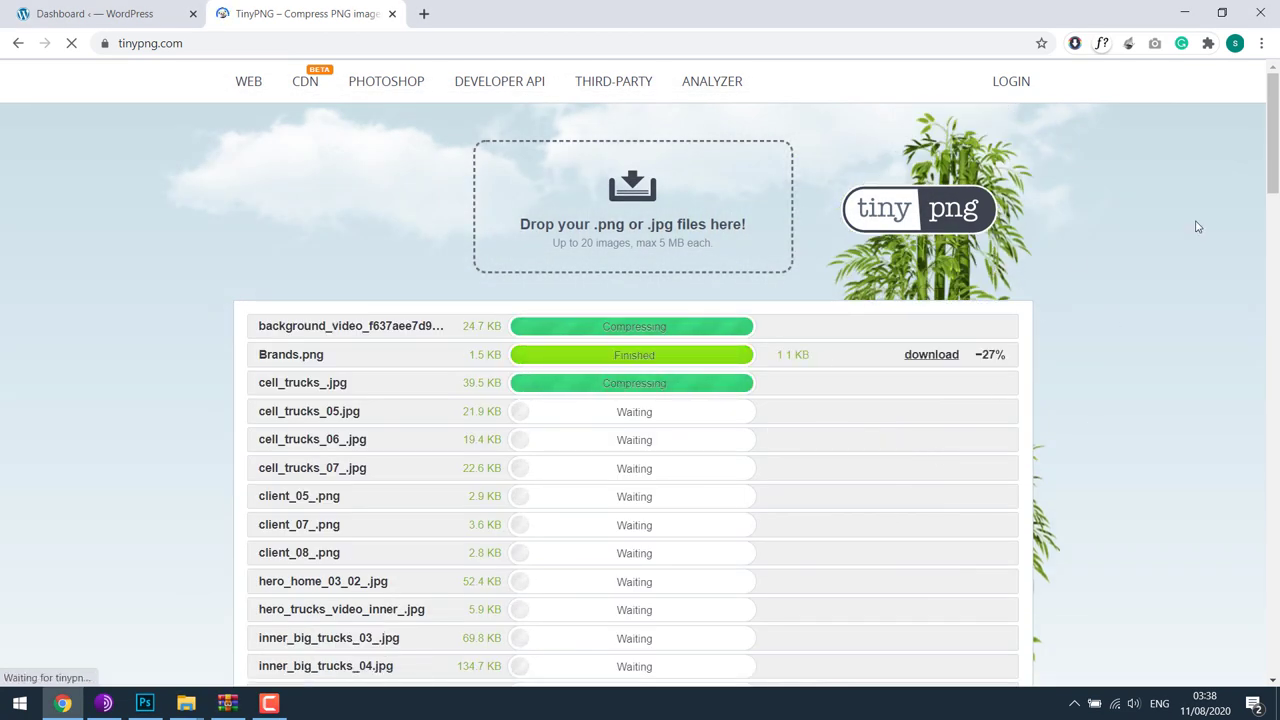
{"action": "mouse_move", "coordinate": [1273, 110]}
{"action": "left_mouse_down"}
{"action": "mouse_move", "coordinate": [1275, 437]}
{"action": "mouse_move", "coordinate": [1276, 134]}
{"action": "left_mouse_up"}
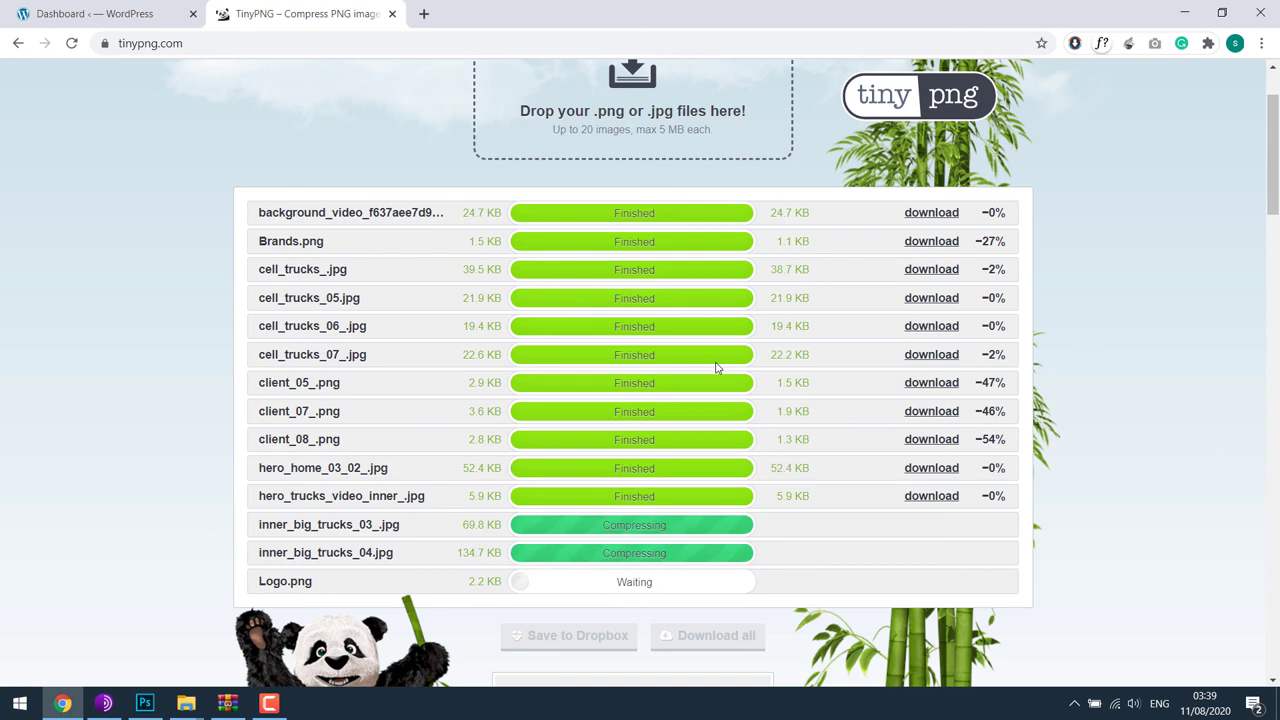
{"action": "left_click_drag", "start_coordinate": [1274, 150], "coordinate": [1274, 128]}
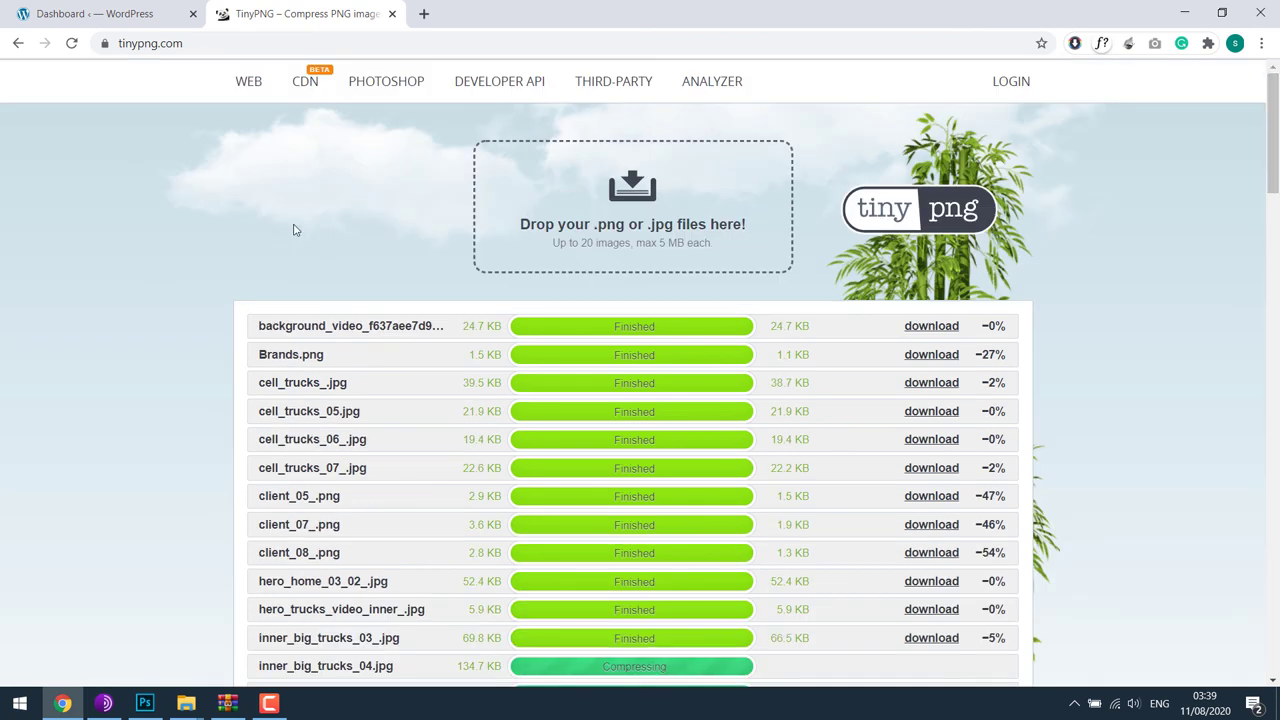